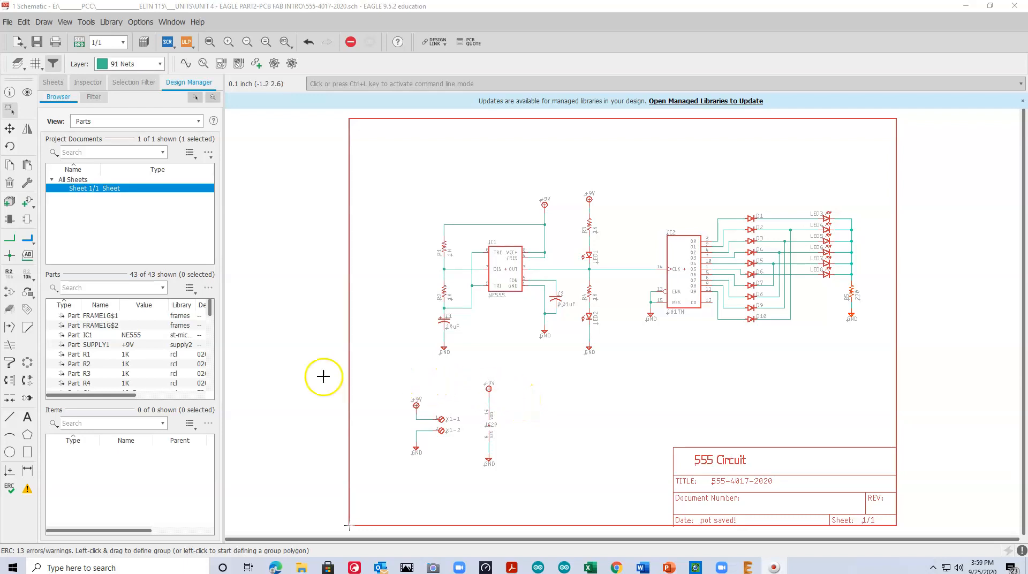
Run the electrical rule check on the schematic and review its warnings against the circuit
click(10, 488)
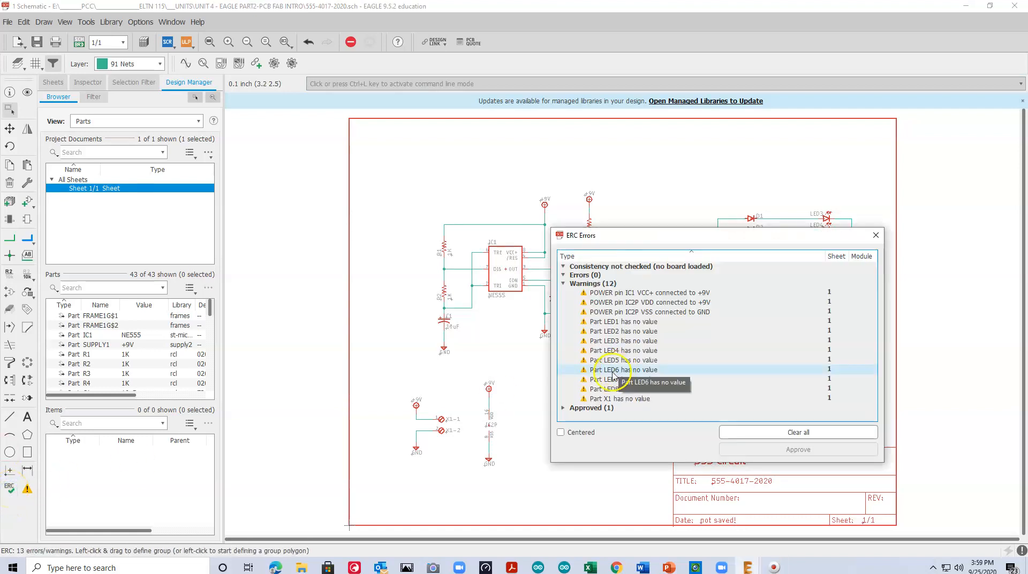
drag(625, 240, 719, 207)
click(738, 260)
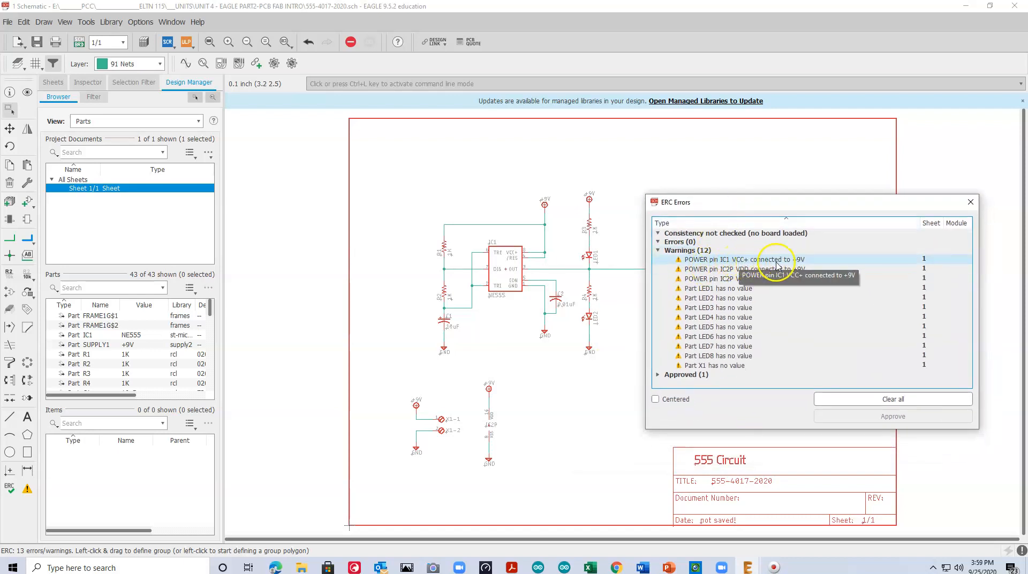
click(772, 290)
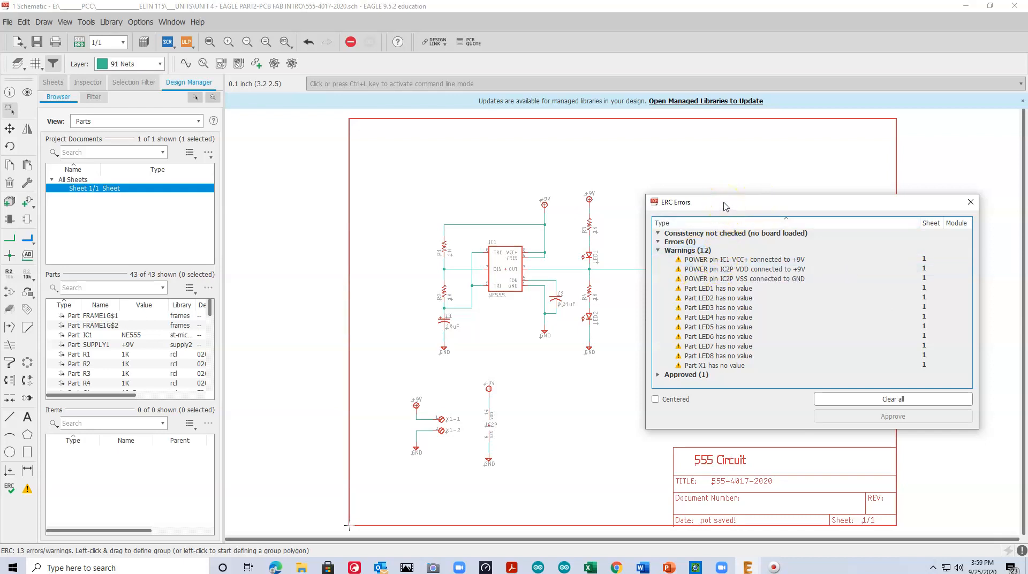
drag(723, 203, 722, 294)
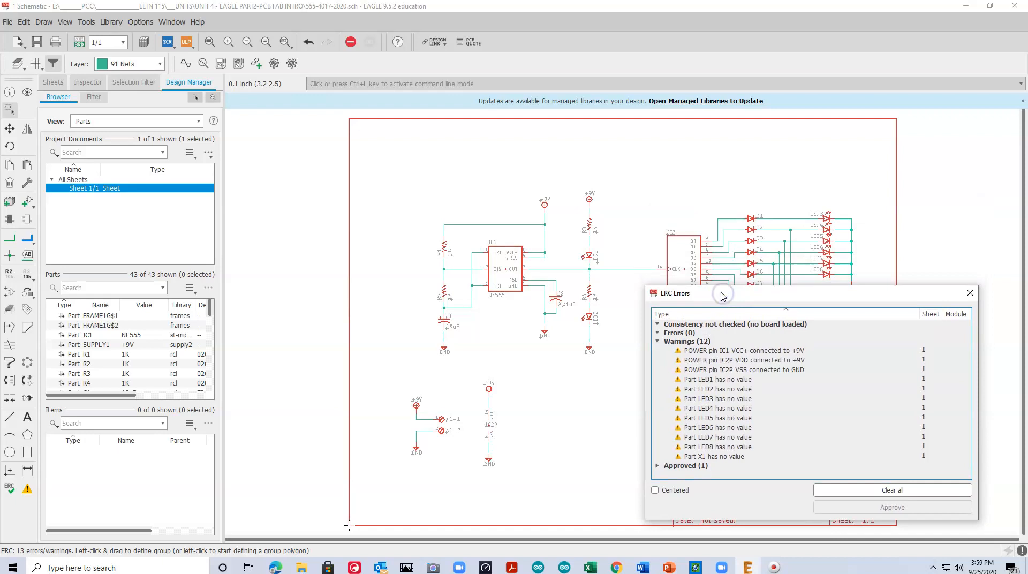
scroll(488, 432, up, 4)
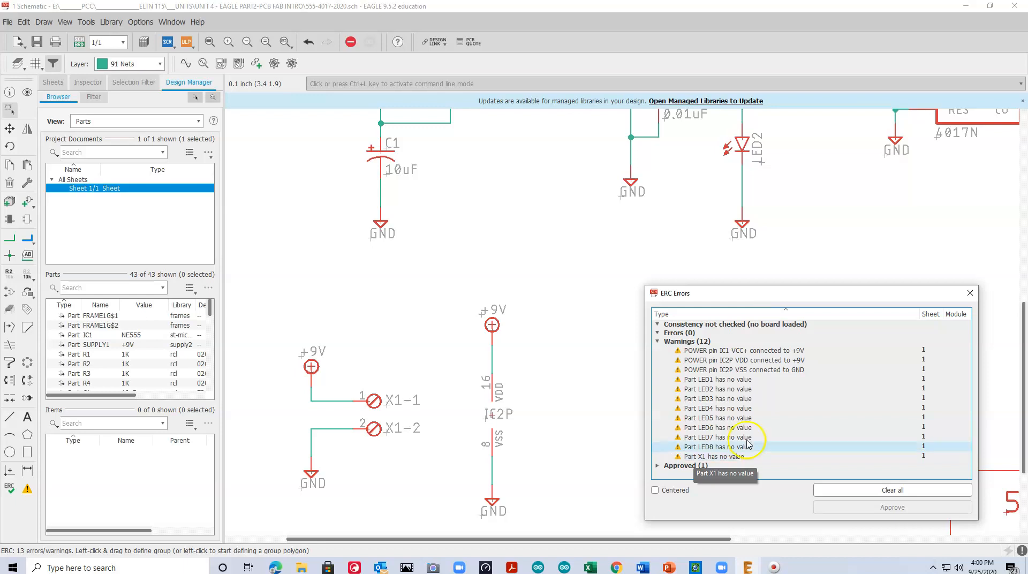
Clear all entries from the ERC error list and close it
click(875, 491)
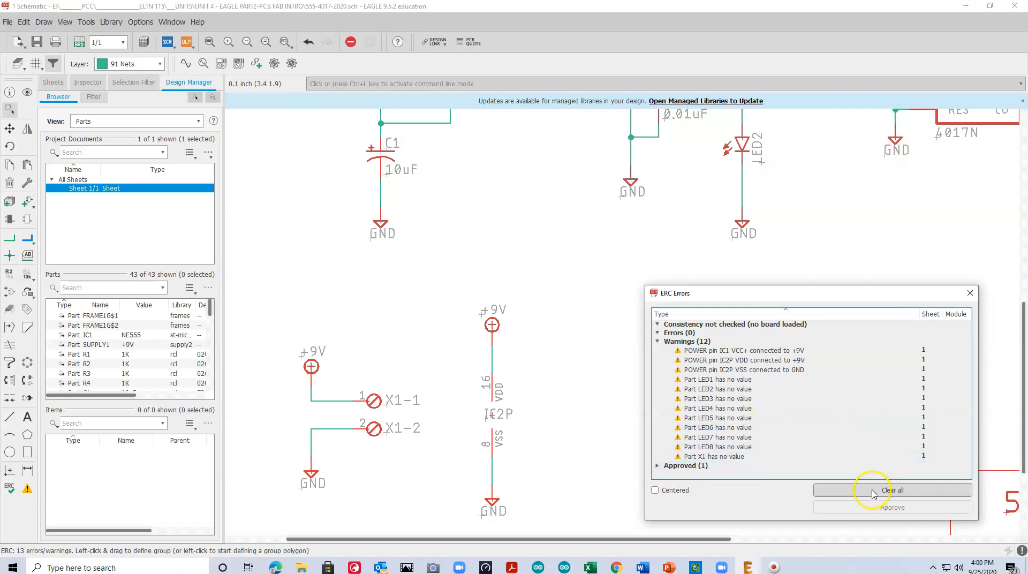
click(871, 491)
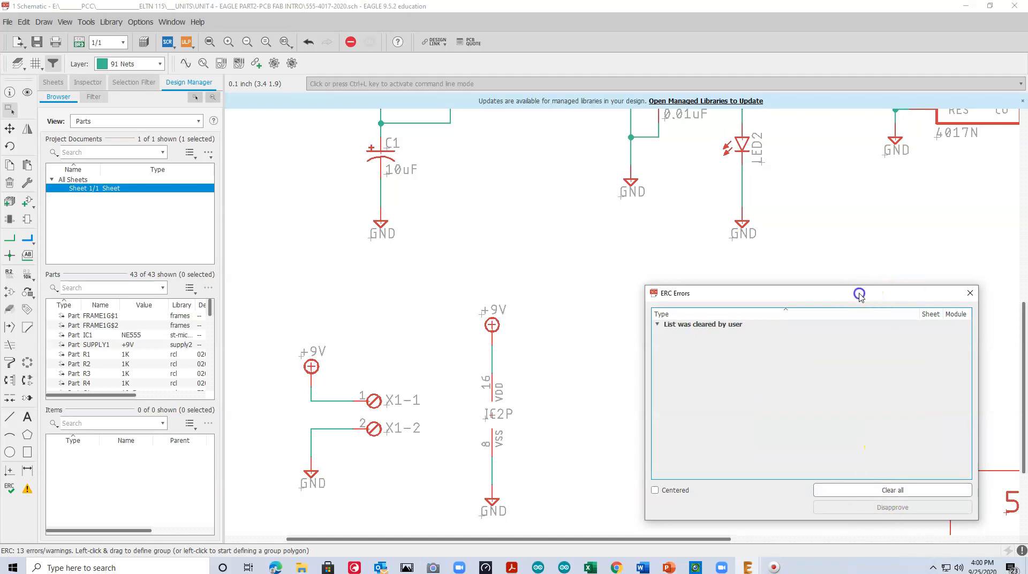
drag(858, 293, 791, 266)
click(903, 266)
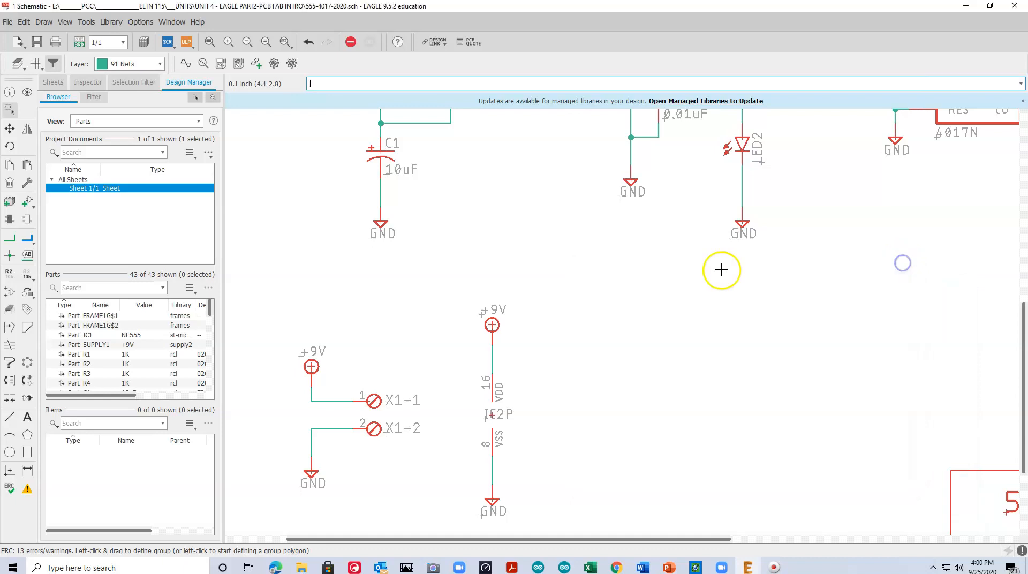
click(208, 42)
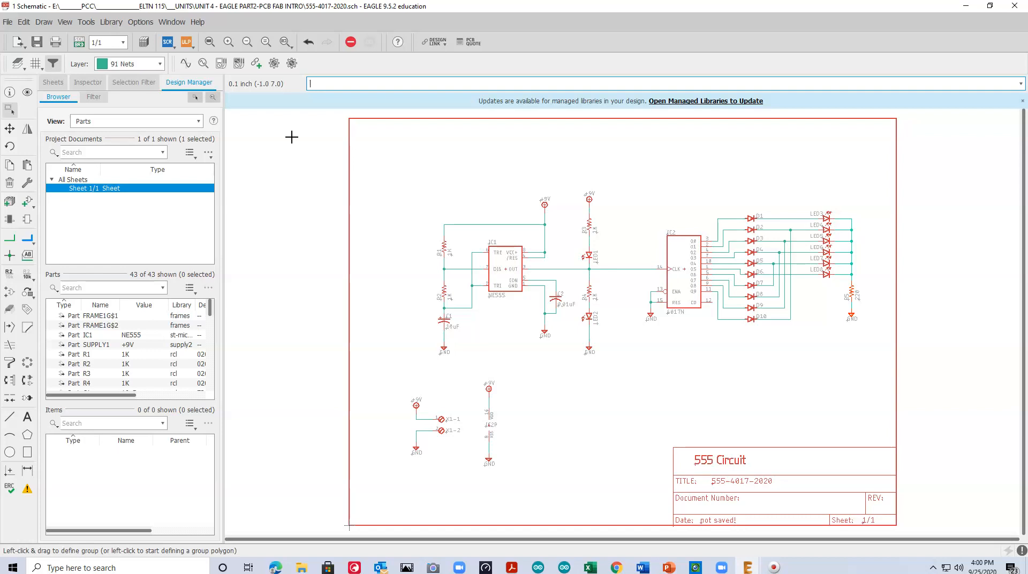
click(80, 43)
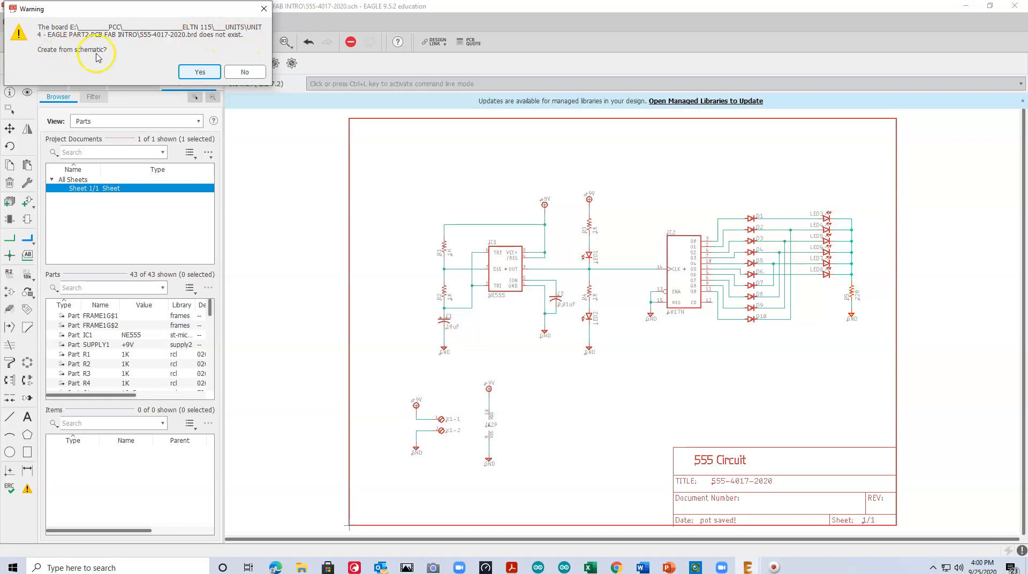
click(194, 71)
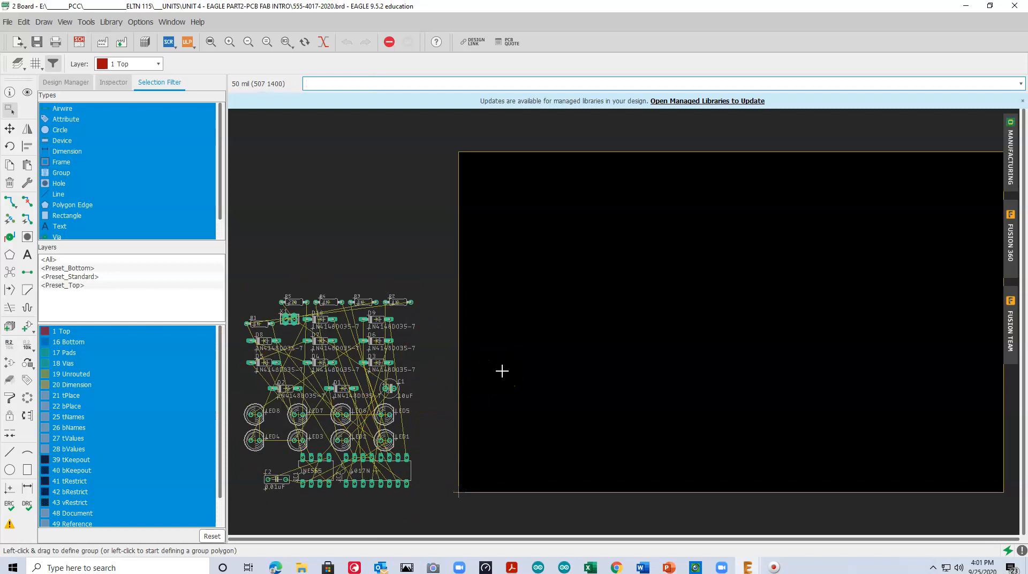
Move IC2 (4017N) into the right half of the board outline and place IC1 (NE555) just left of it
click(9, 129)
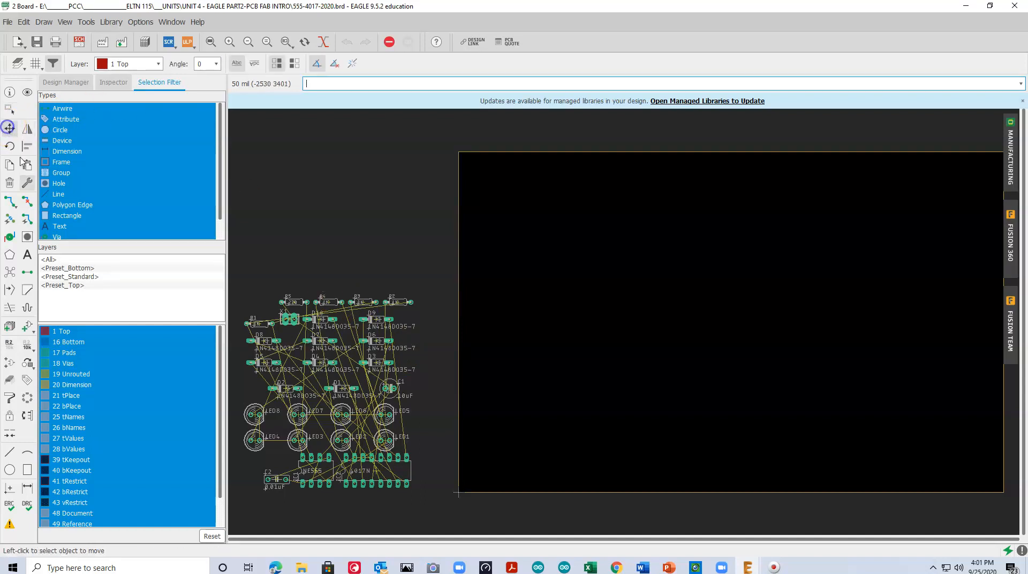
click(378, 469)
click(765, 328)
click(313, 471)
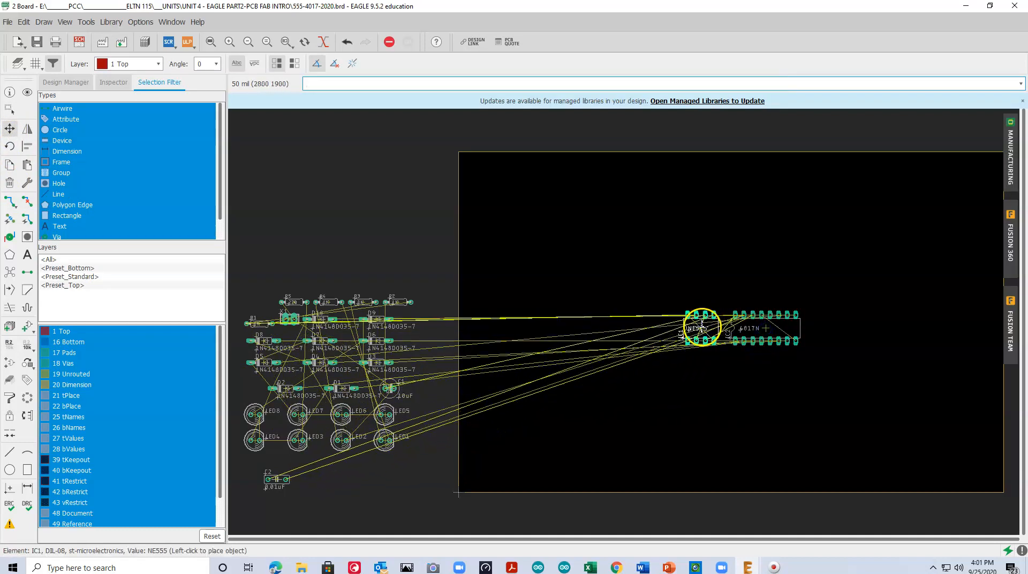
click(692, 328)
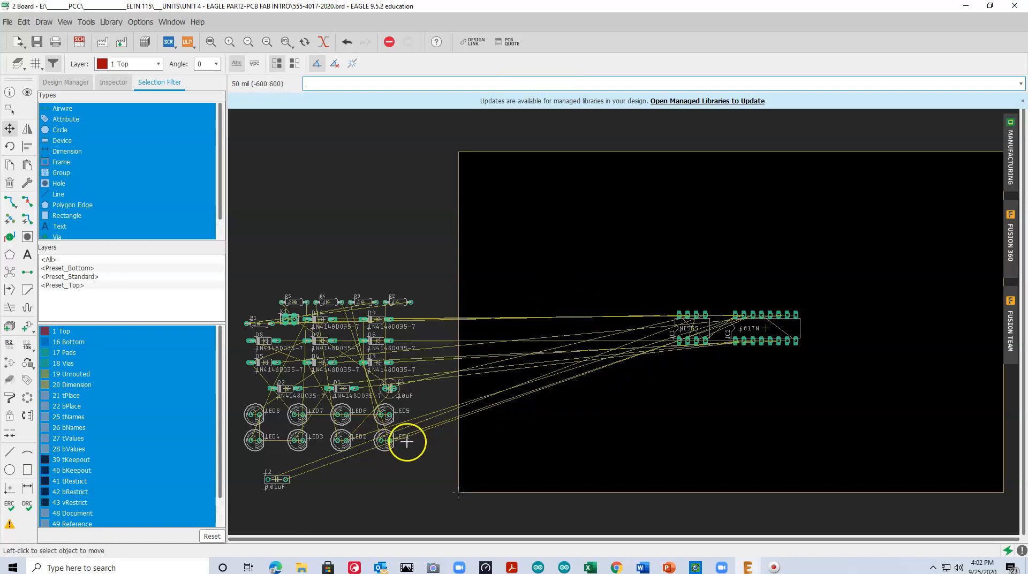
Move capacitor C2 (0.01uF) onto the board just above IC1, rotated 180 degrees
click(277, 479)
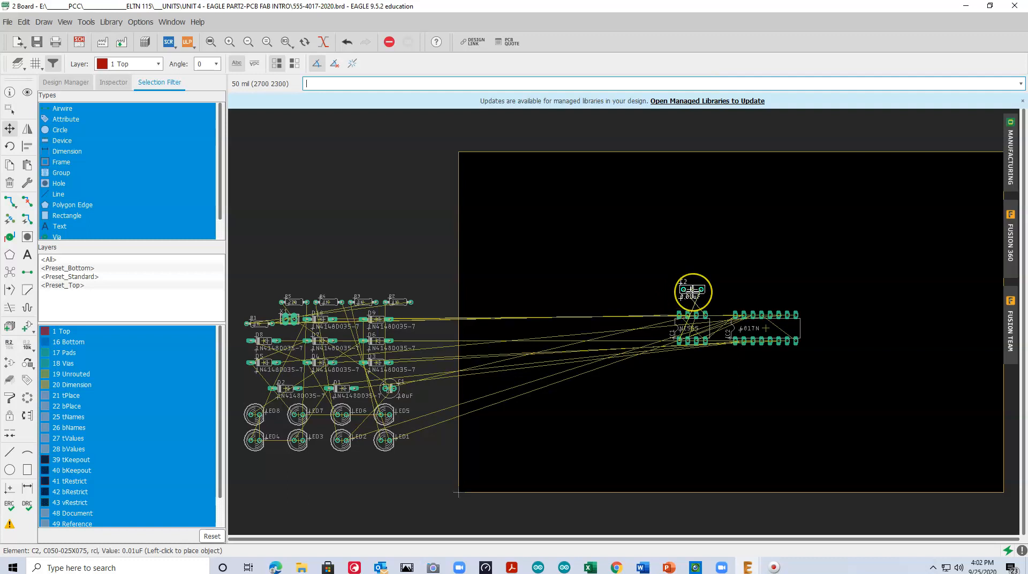
scroll(692, 292, up, 3)
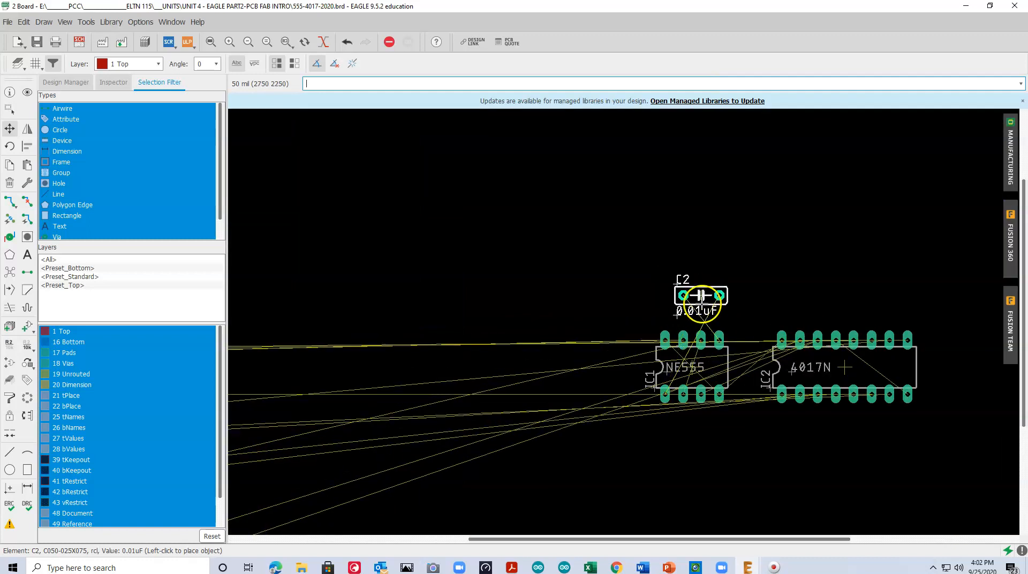
right_click(700, 294)
right_click(700, 293)
click(700, 293)
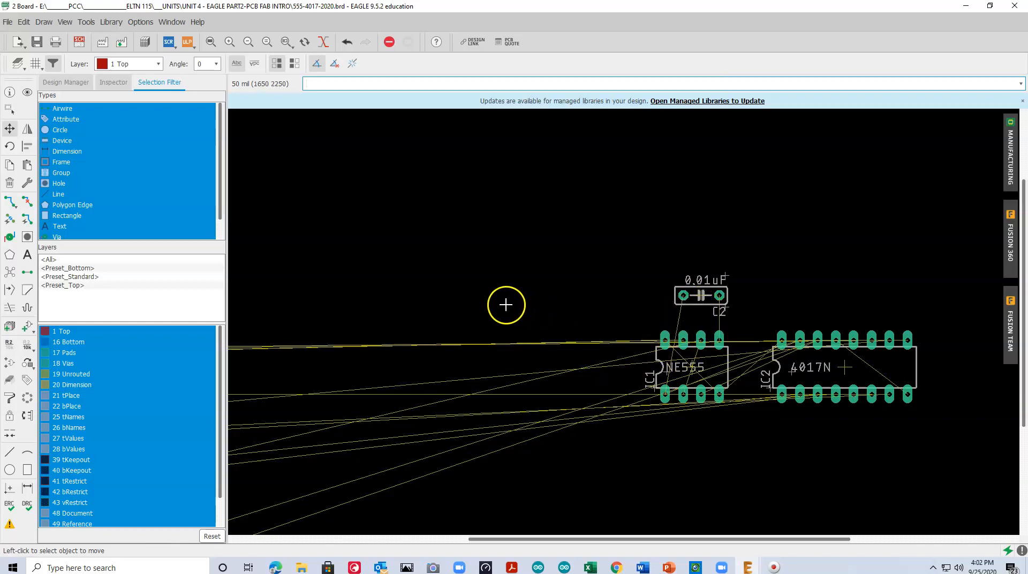
Move capacitor C1 (10uF) onto the board directly left of C2
scroll(506, 305, down, 1)
scroll(583, 318, down, 2)
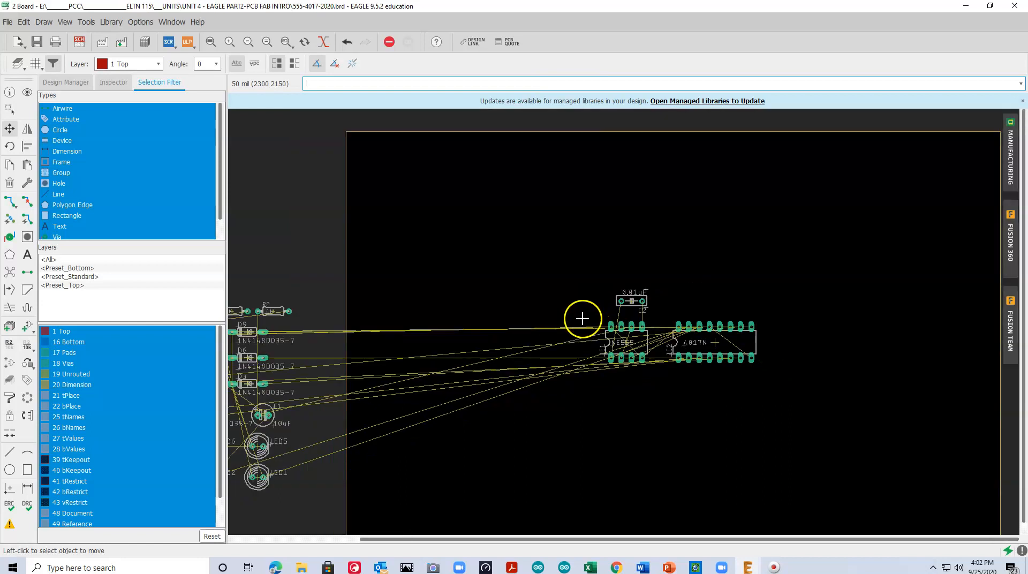
drag(507, 540, 448, 543)
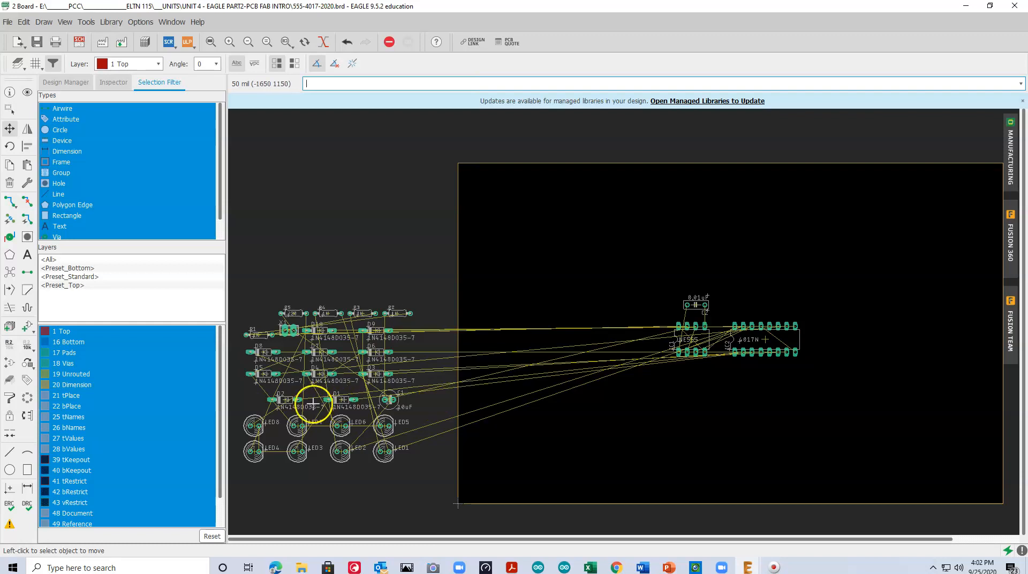
drag(387, 398, 664, 304)
click(665, 304)
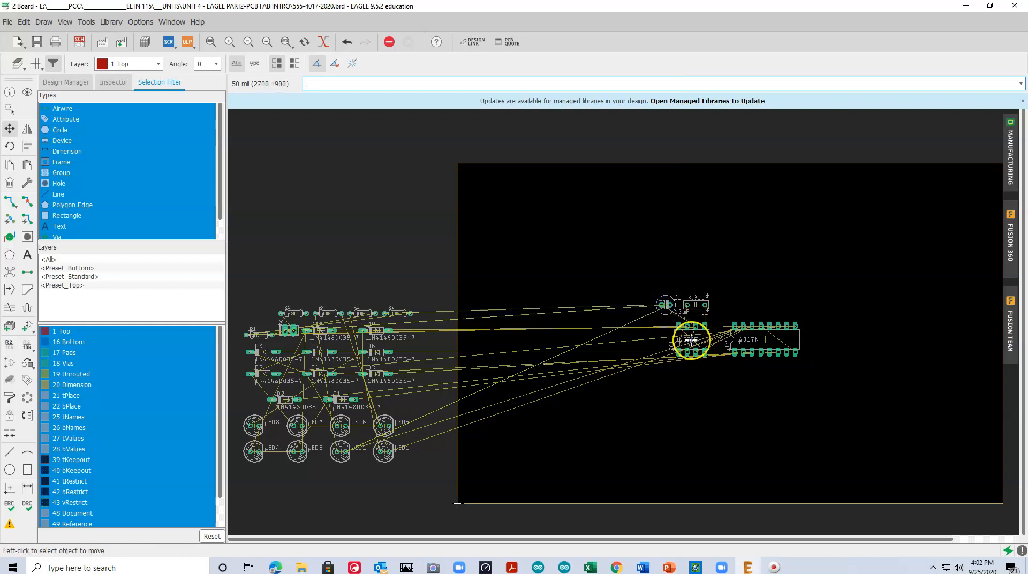
Check the resistor connections around IC1 in the schematic, and place R1 on the board left of IC1, below C1
click(256, 335)
click(257, 335)
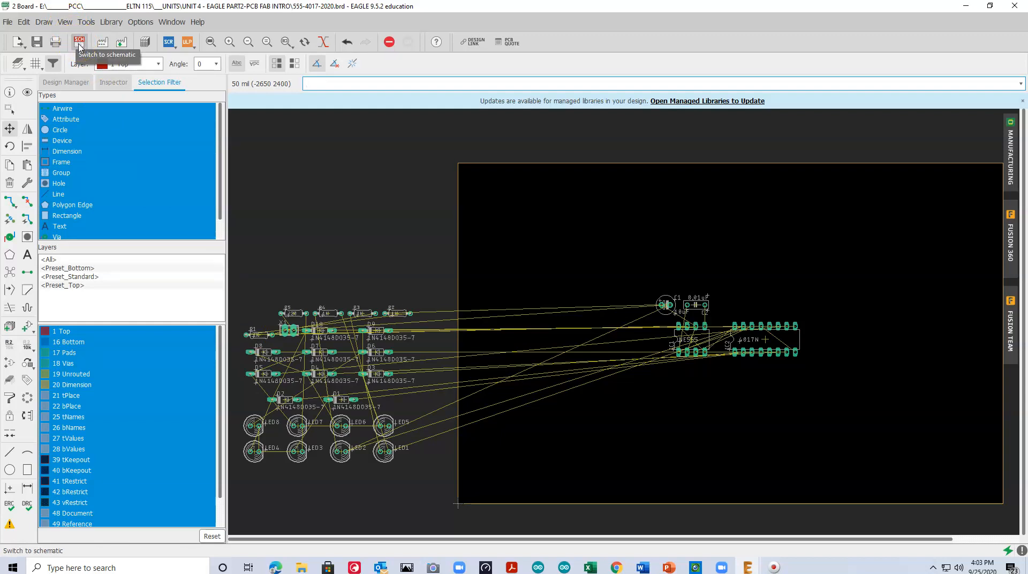
click(79, 45)
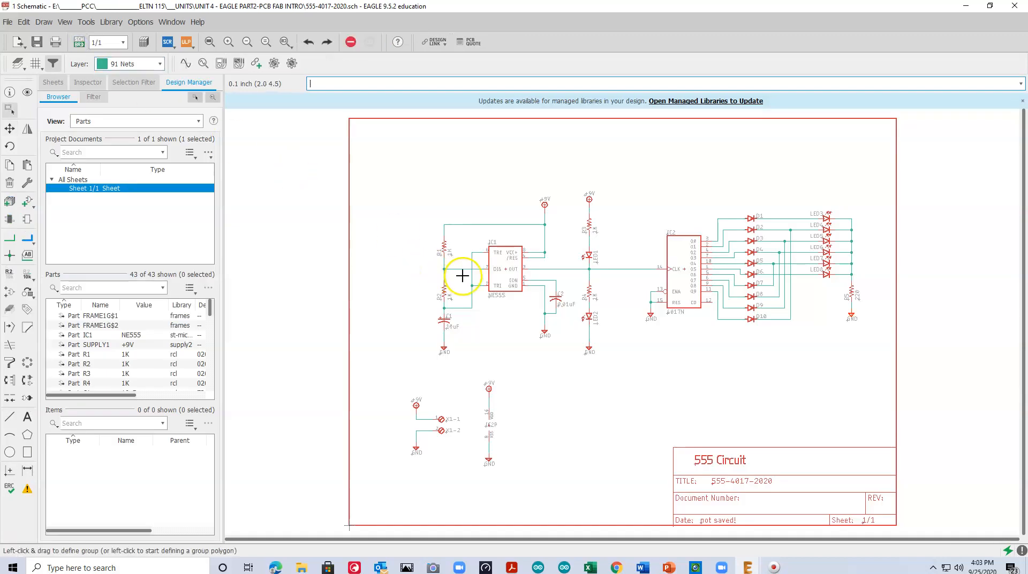
scroll(462, 275, up, 3)
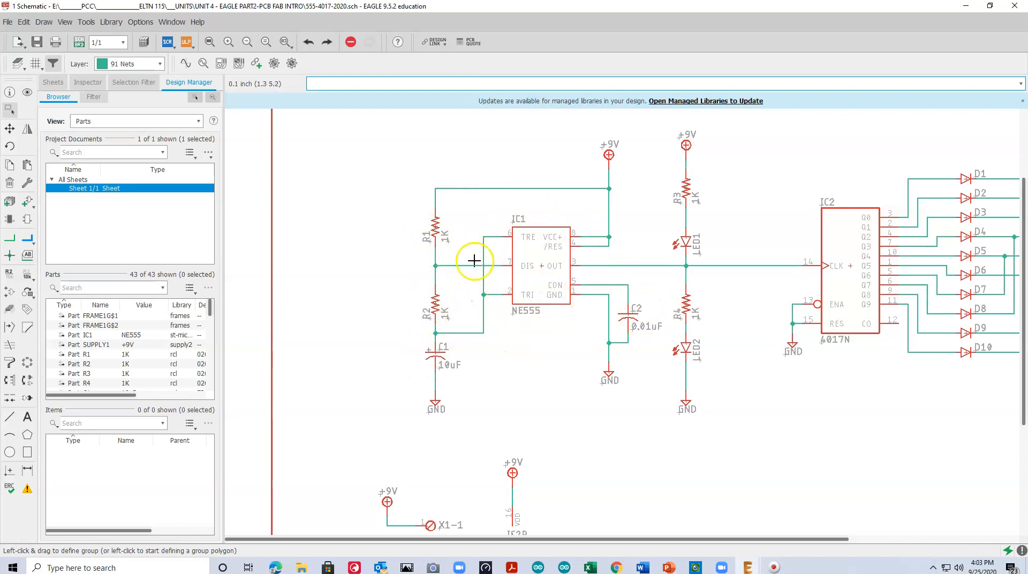
click(80, 43)
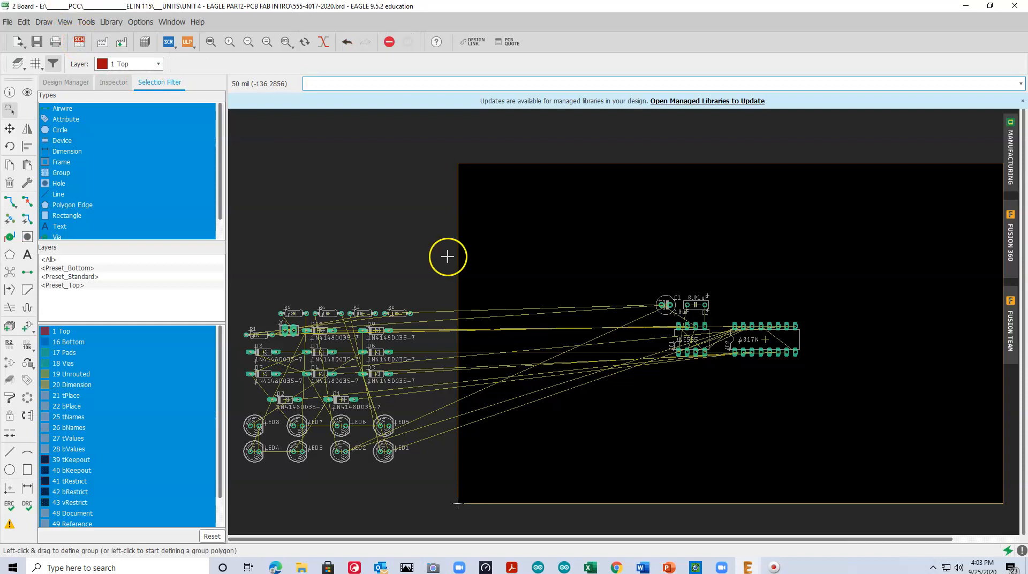
click(9, 128)
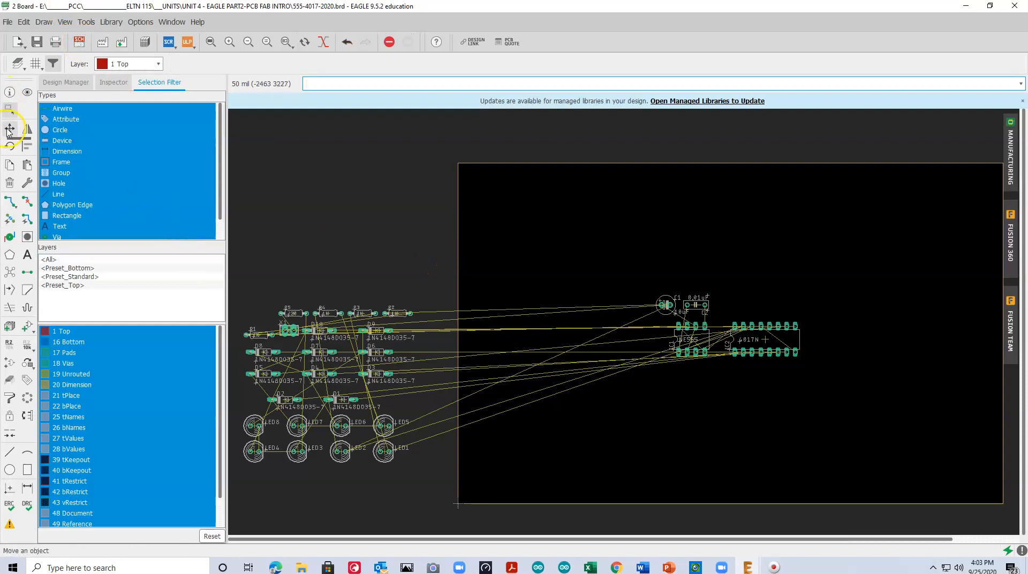
click(260, 334)
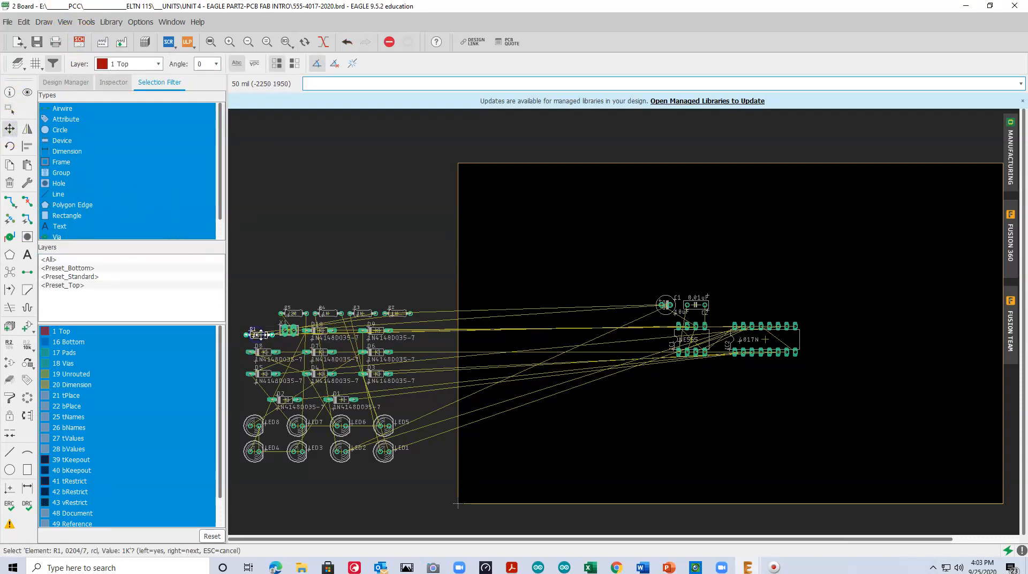
click(638, 325)
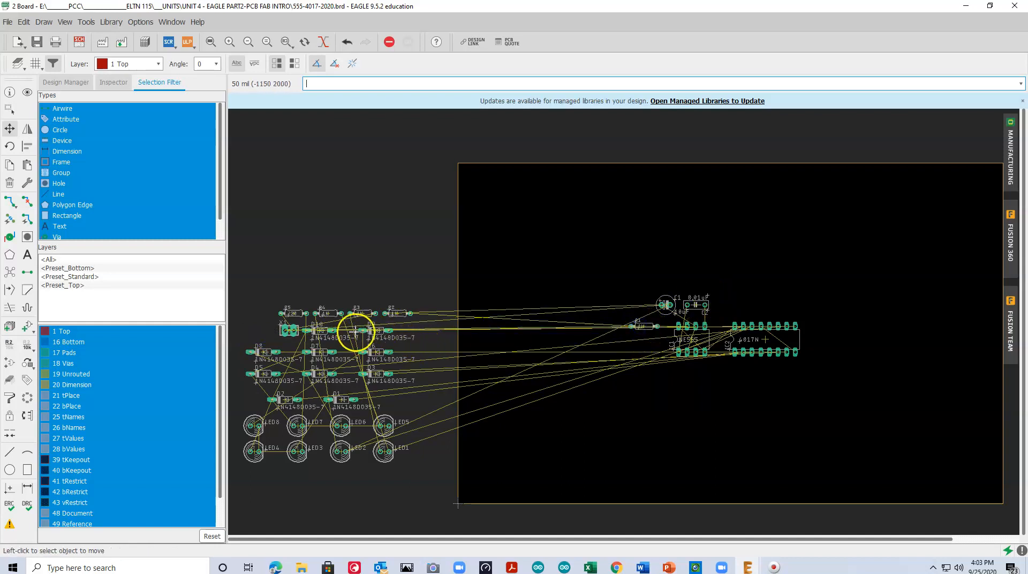
Move resistor R2 onto the board, left of C1 and slightly above R1
scroll(387, 342, up, 2)
scroll(387, 342, down, 1)
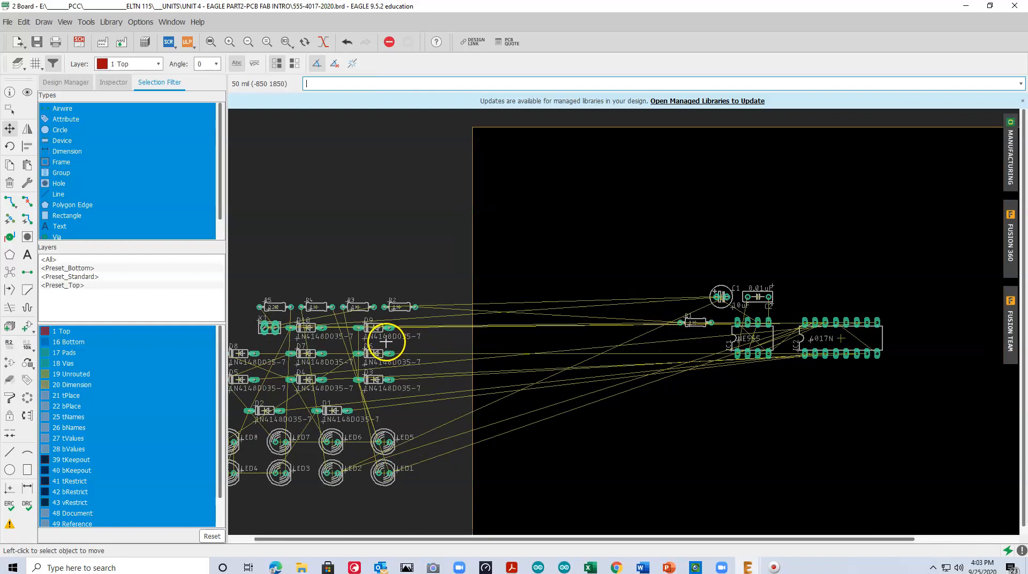
click(399, 307)
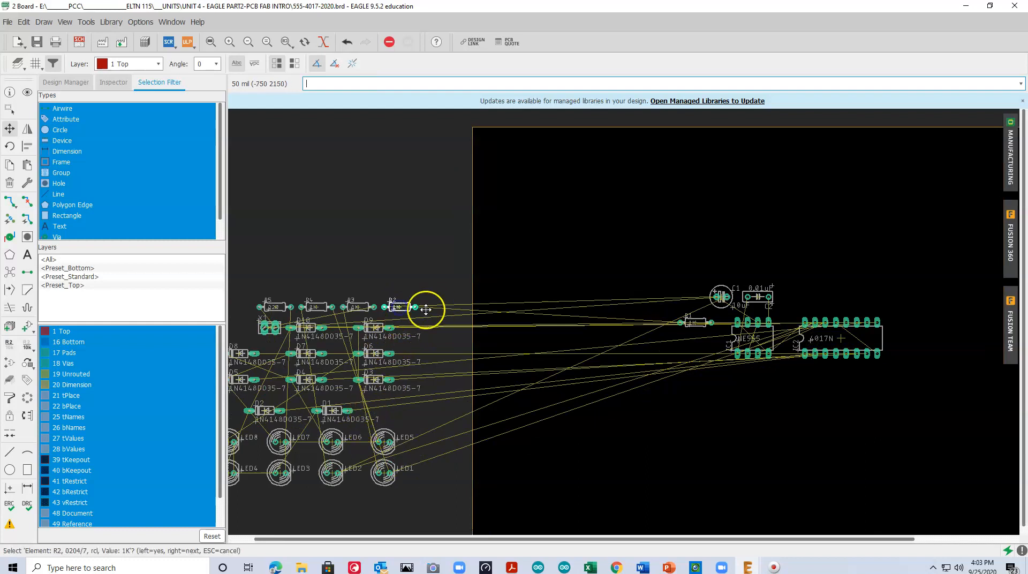
click(395, 304)
click(675, 300)
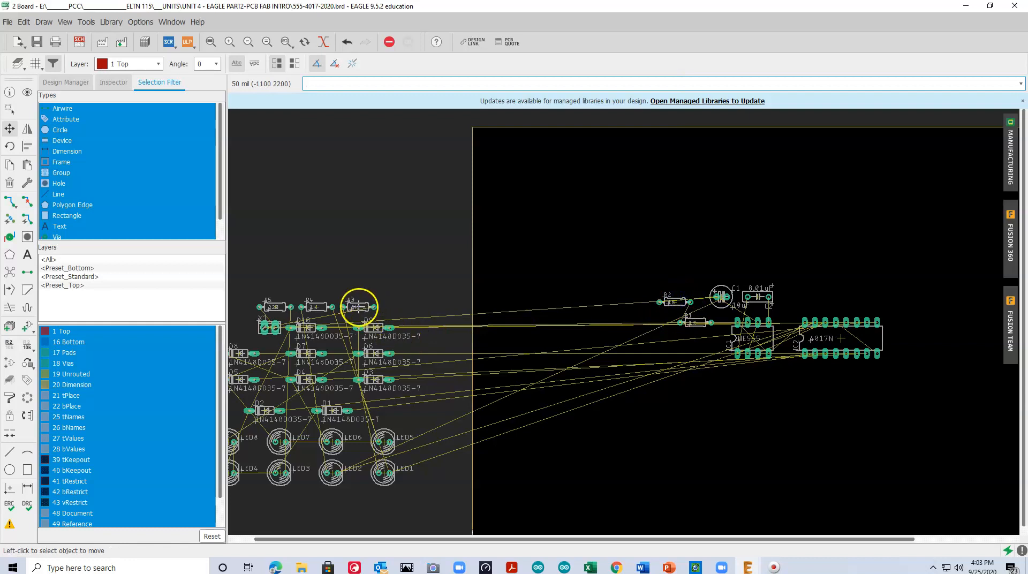
Glance at the schematic, and on the board rotate resistor R1 by 90 degrees and place it vertically just left of IC1
scroll(332, 433, down, 1)
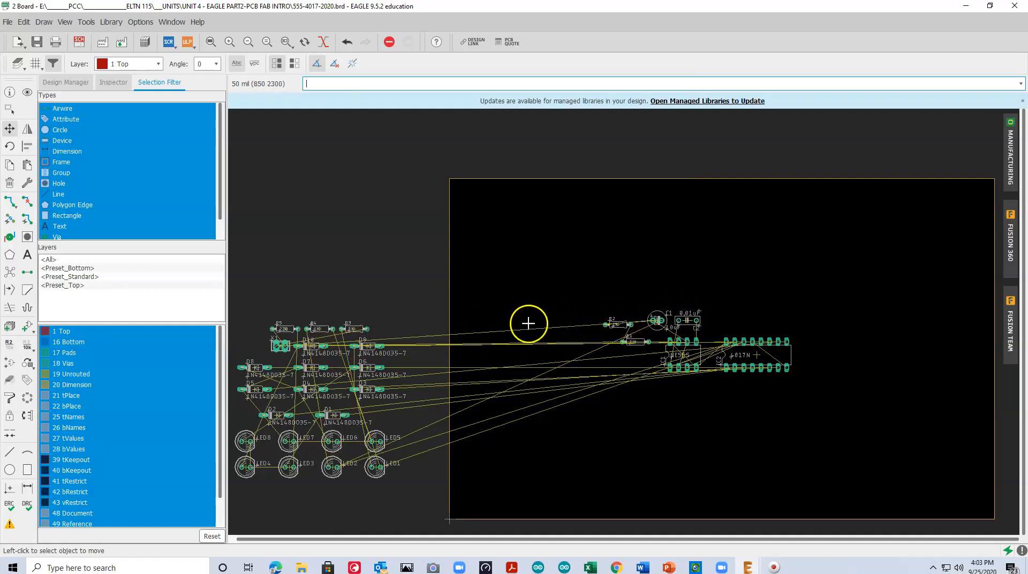
click(79, 42)
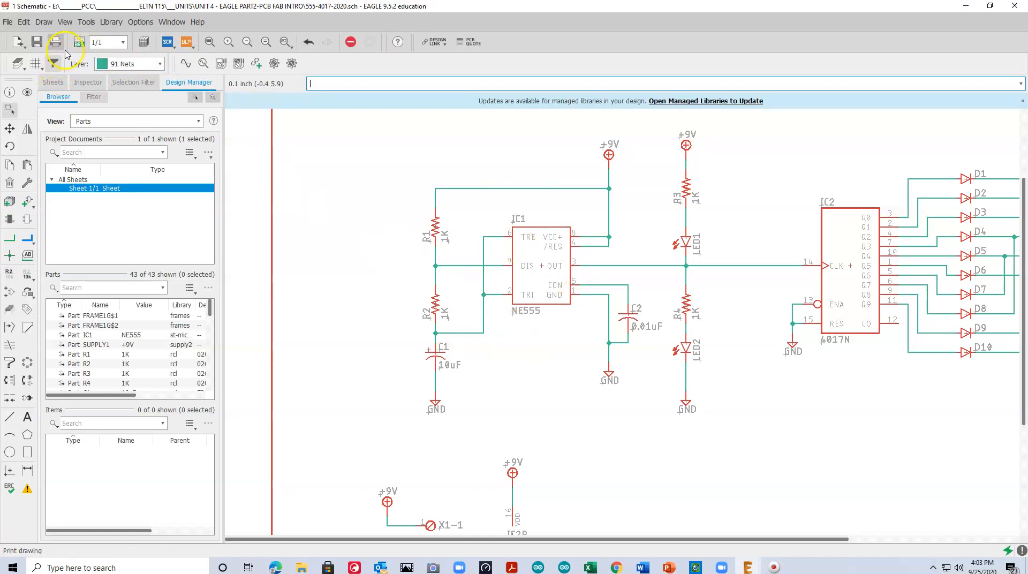
click(79, 43)
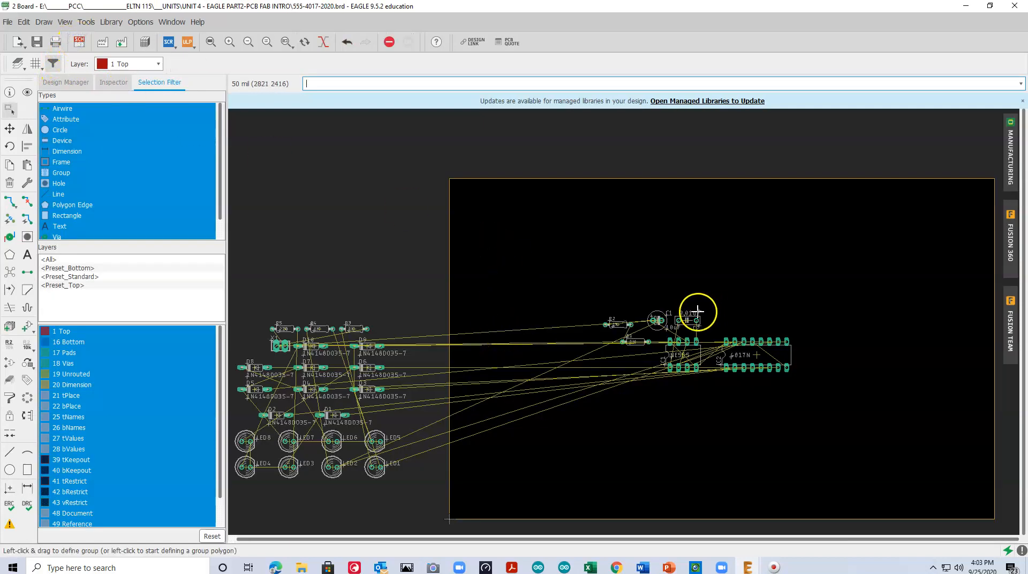
scroll(663, 317, up, 5)
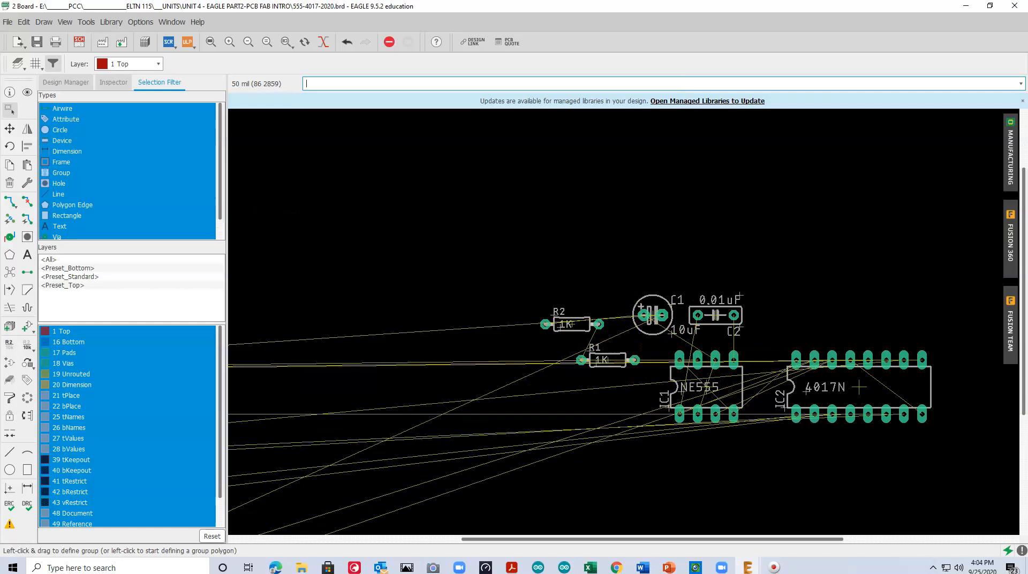
click(10, 128)
click(609, 360)
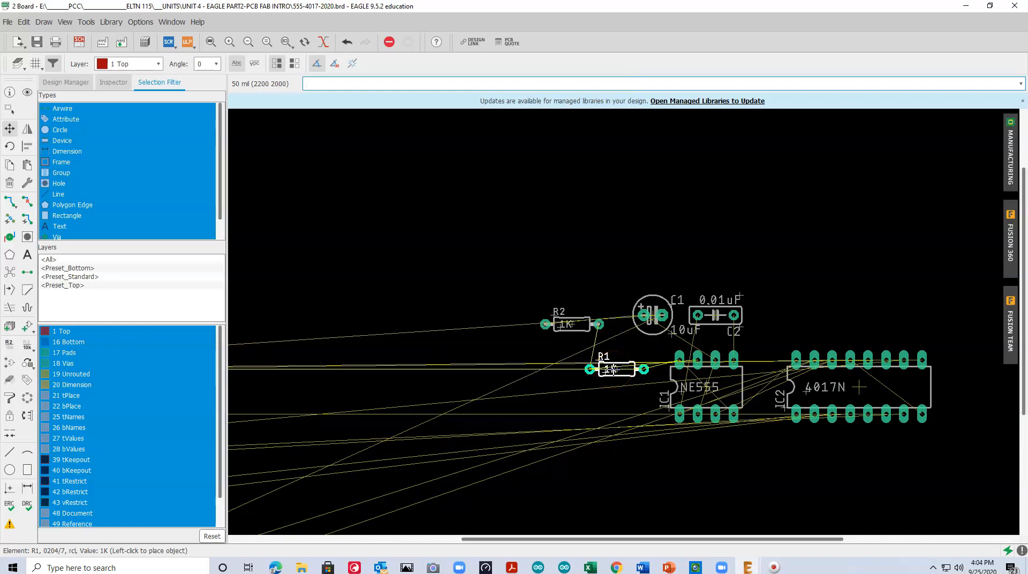
right_click(614, 364)
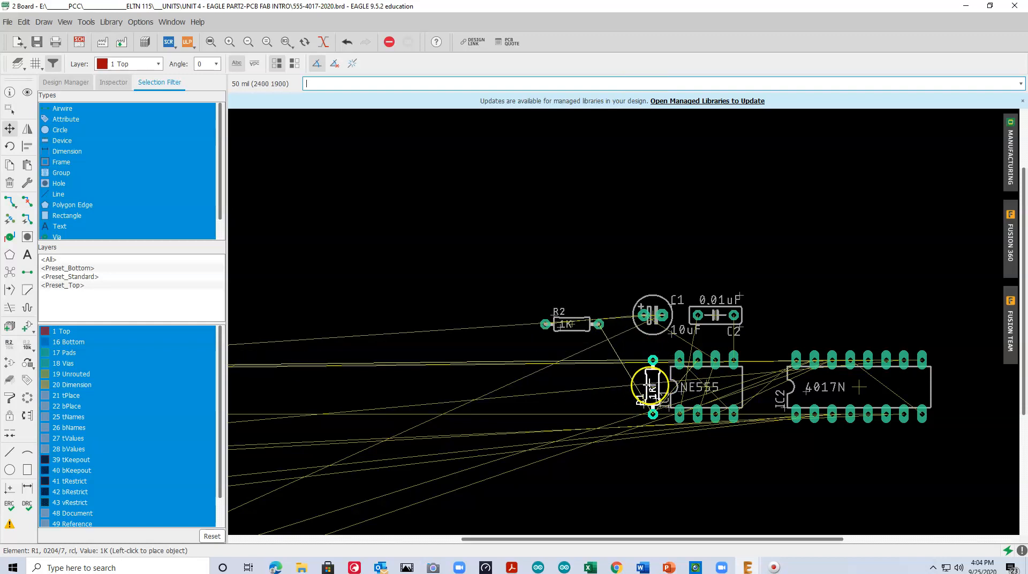
click(645, 385)
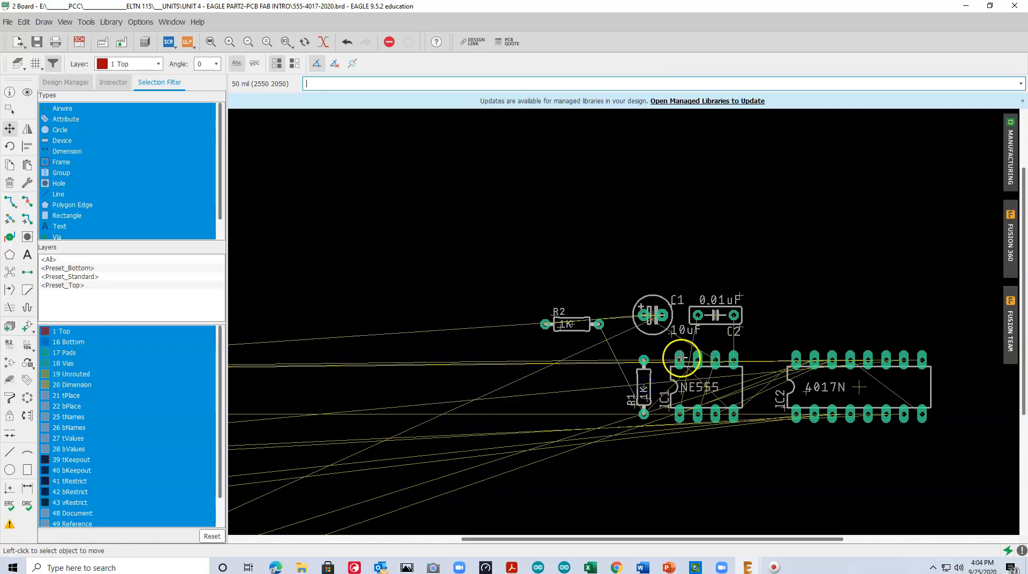
Rotate resistor R2 by 90 degrees, place it vertically just left of R1, and recalculate the shortest airwires with Ratsnest
click(584, 329)
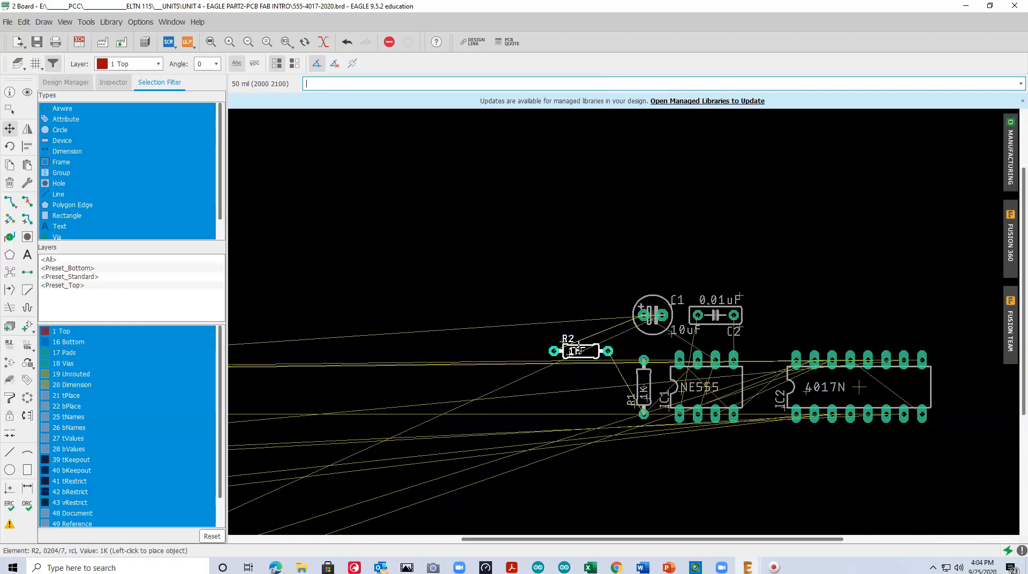
right_click(618, 378)
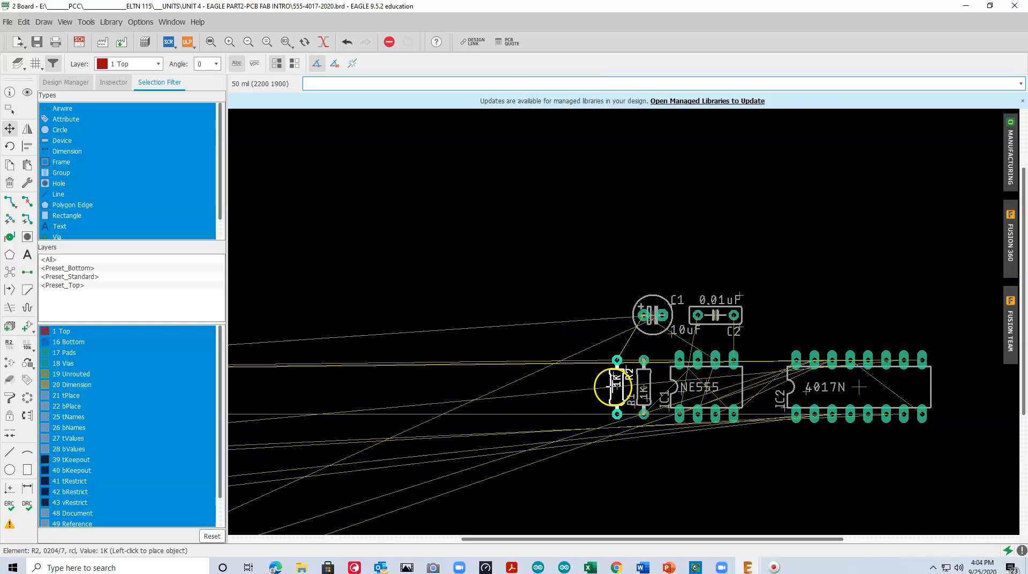
click(614, 385)
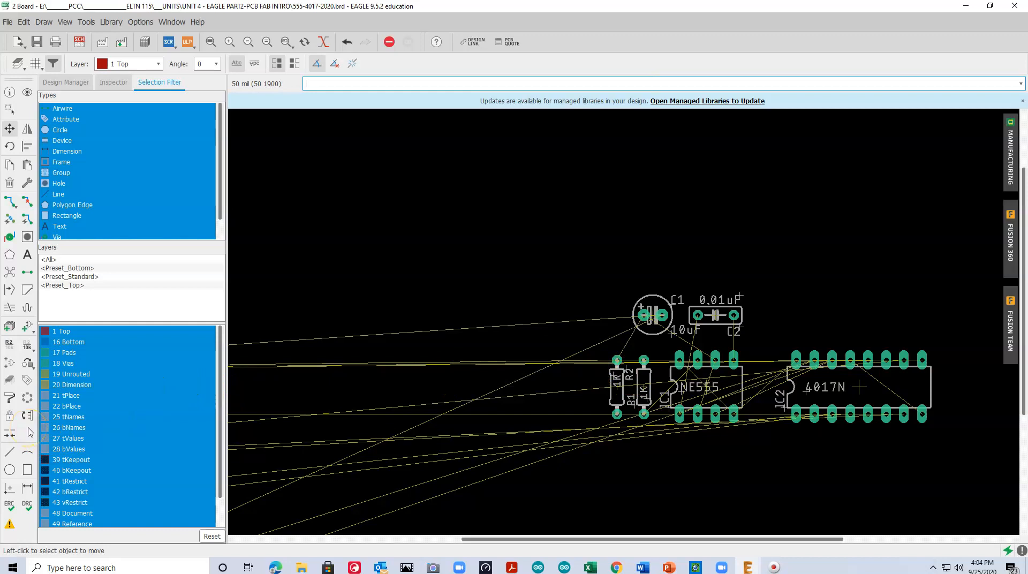
click(10, 273)
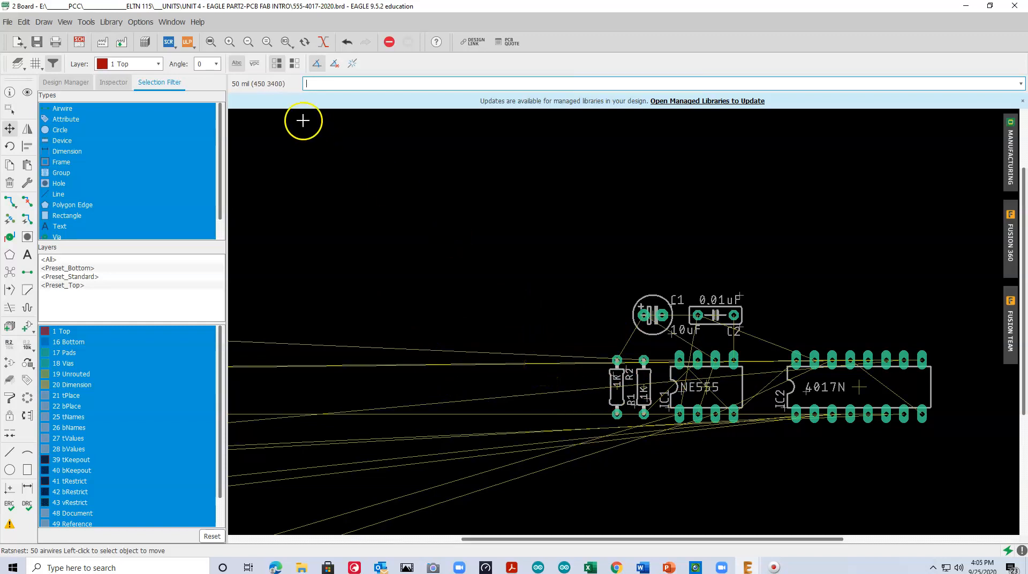
Hide the Unrouted layer in the visible layer settings and turn it back on
click(64, 22)
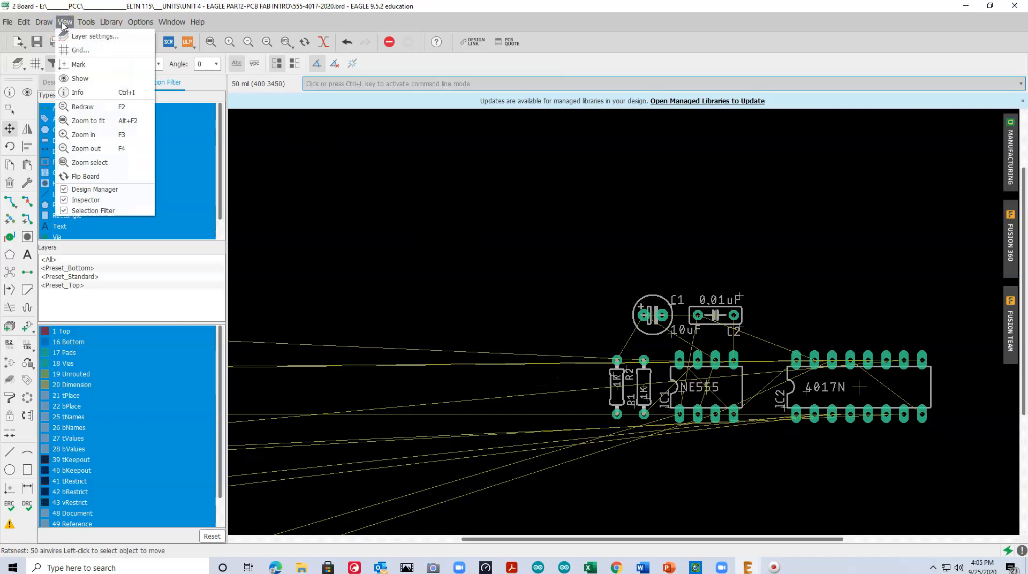
click(81, 37)
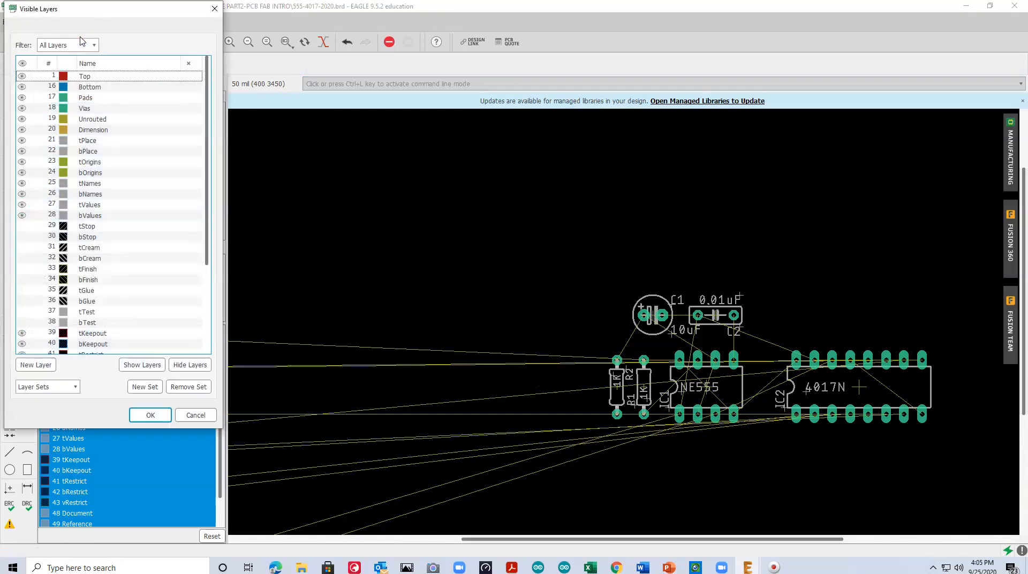
click(51, 120)
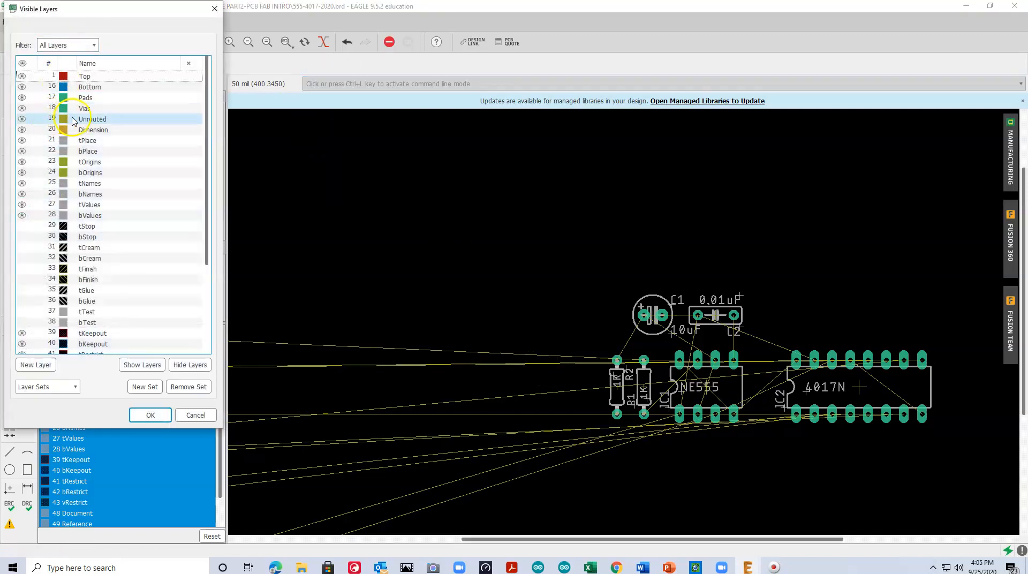
click(24, 119)
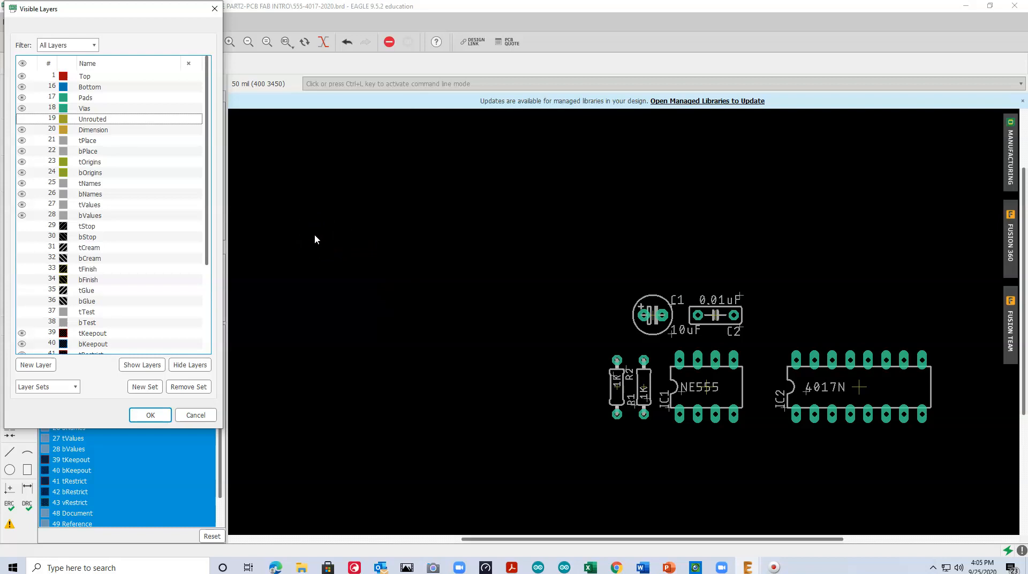
click(22, 119)
click(151, 417)
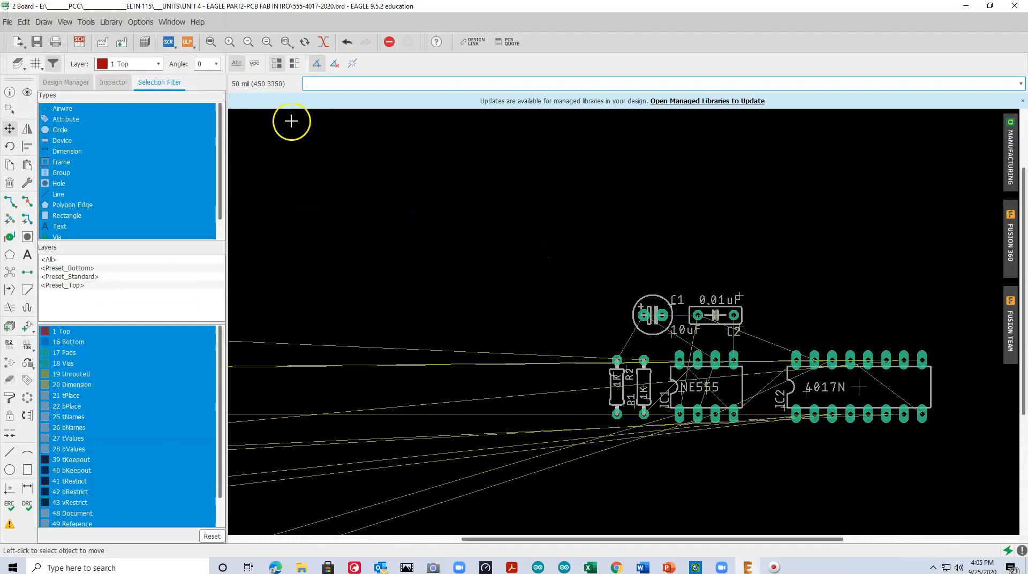
click(211, 42)
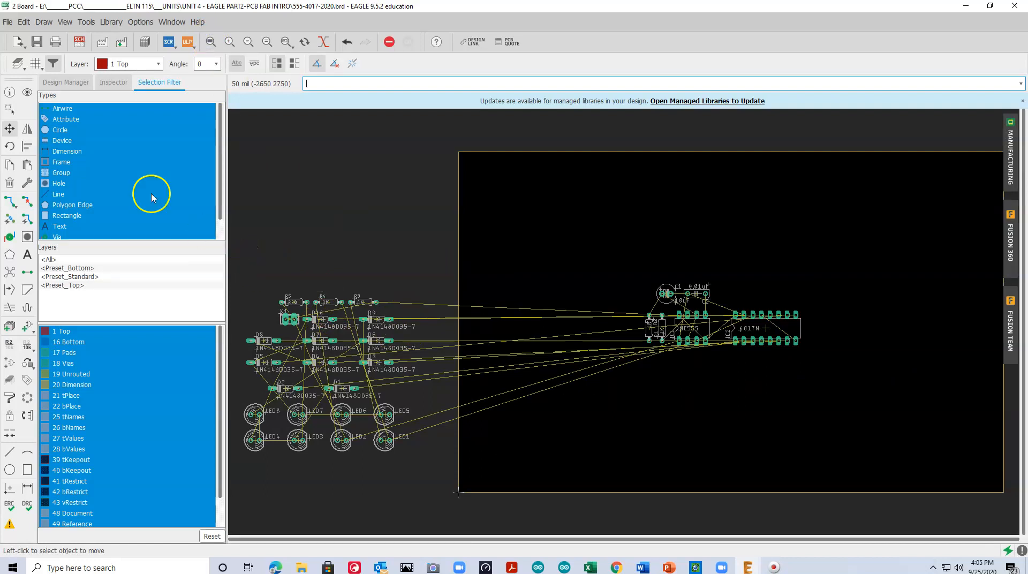
click(8, 110)
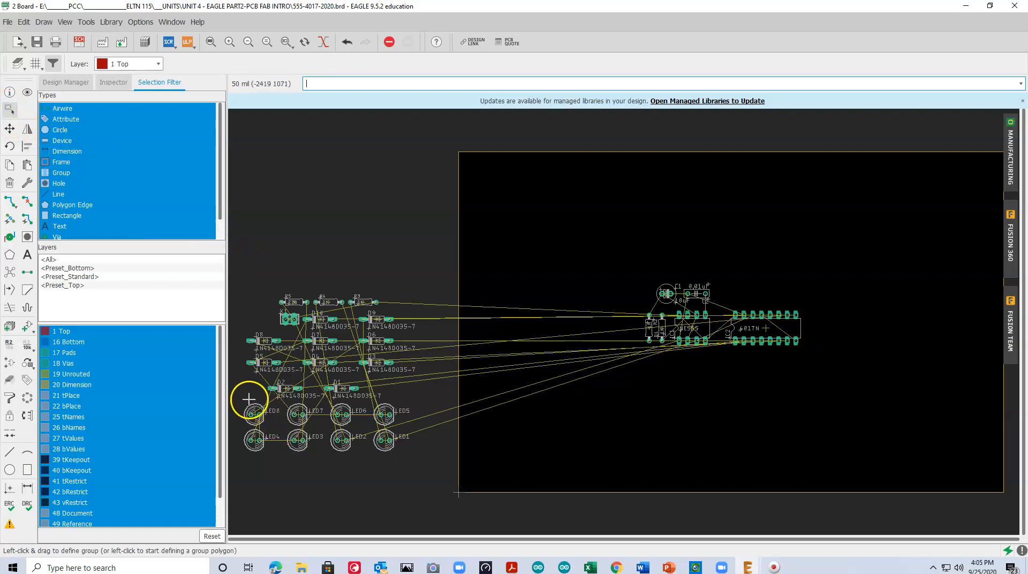
drag(235, 395, 431, 460)
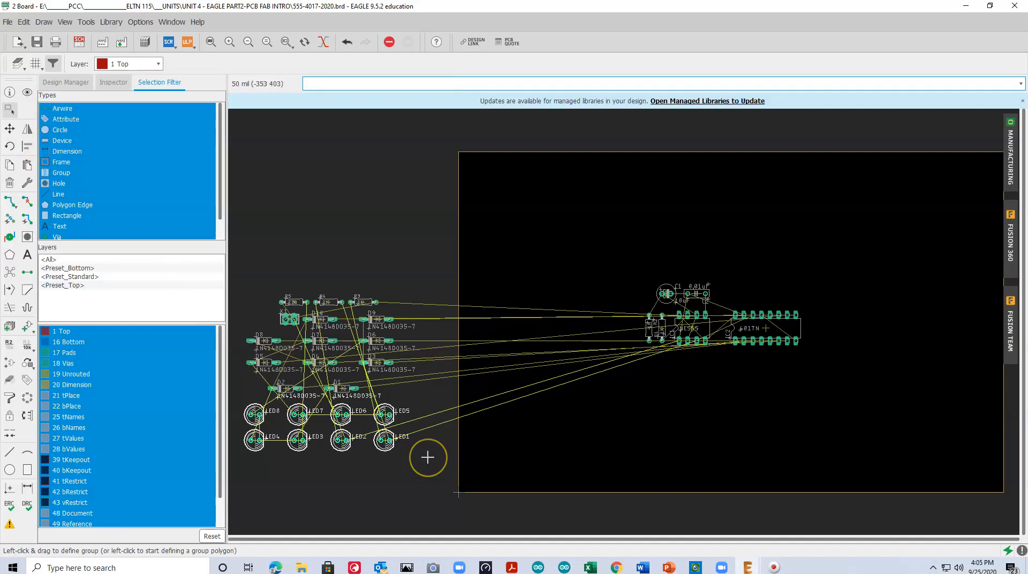
click(321, 429)
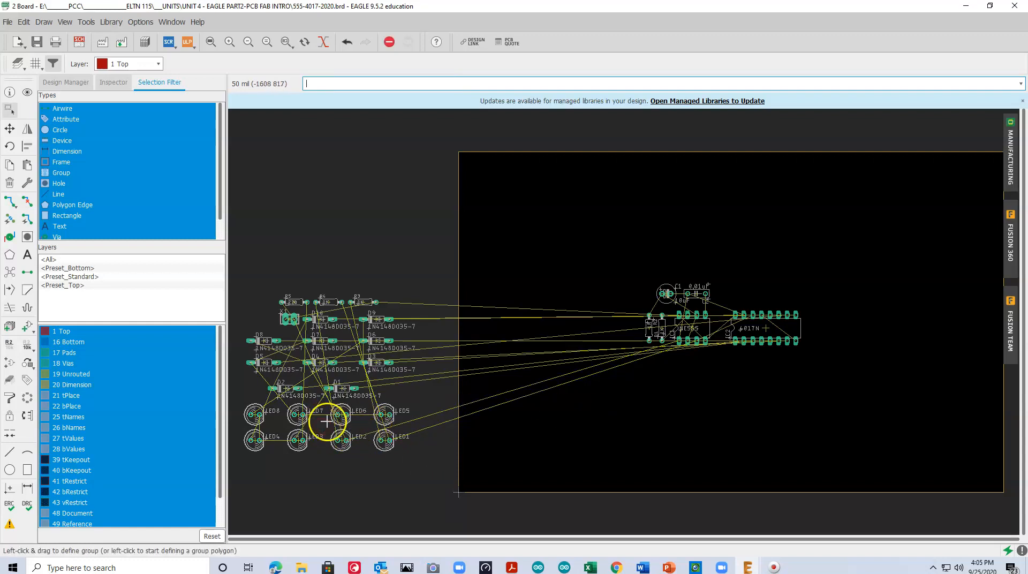
click(8, 110)
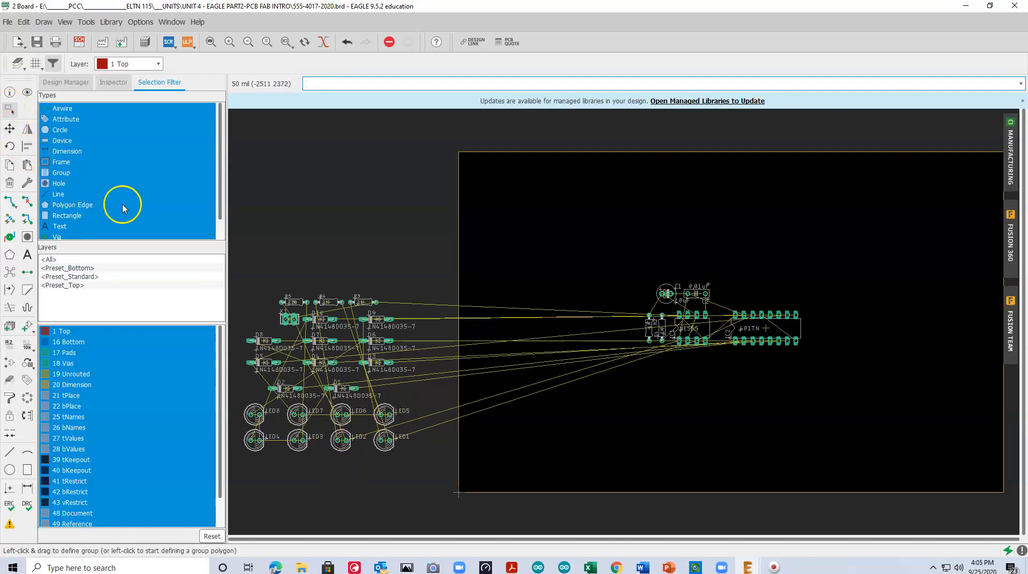
click(10, 129)
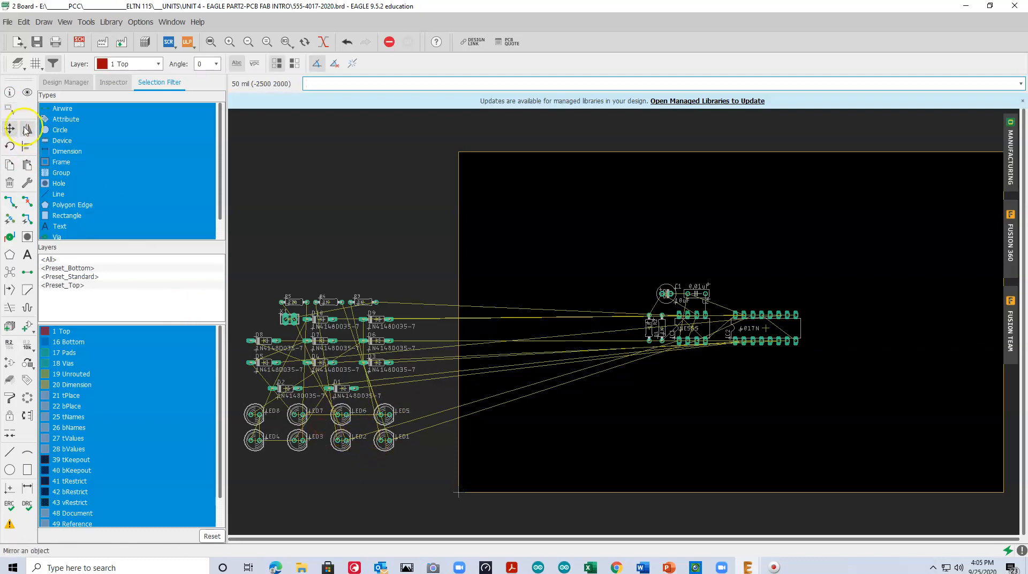
click(9, 107)
drag(242, 403, 440, 460)
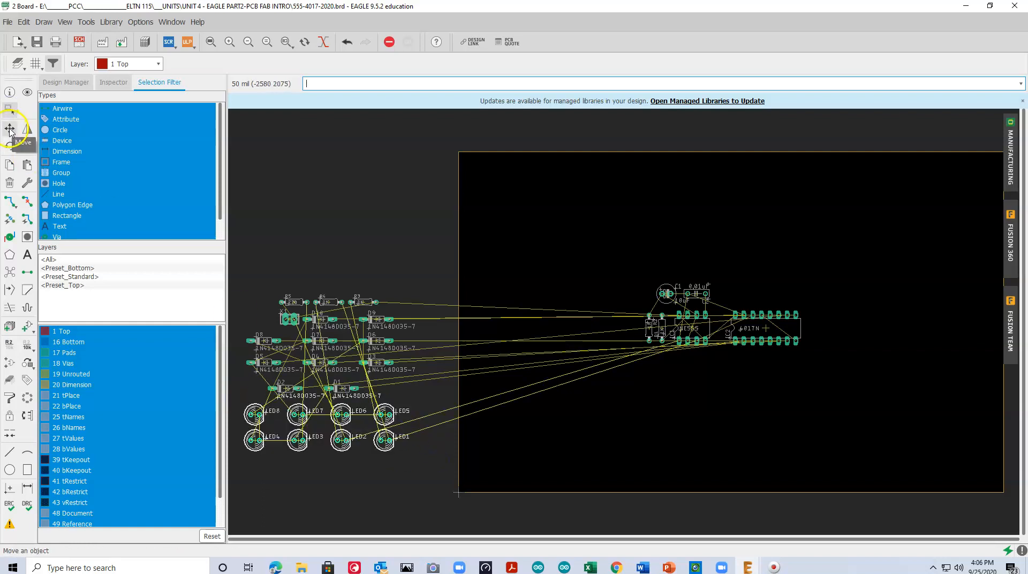
click(9, 129)
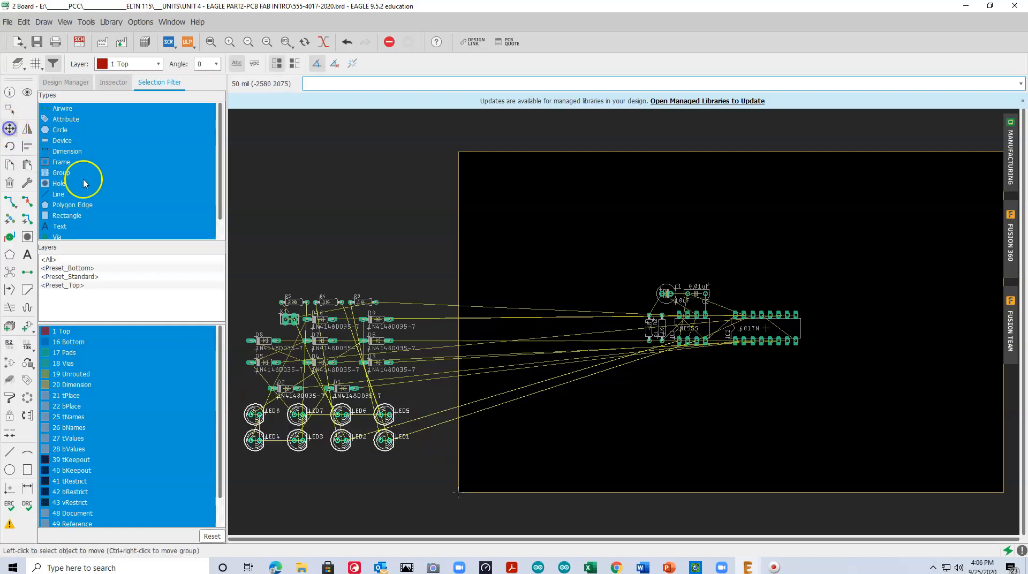
ctrl+right_click(320, 425)
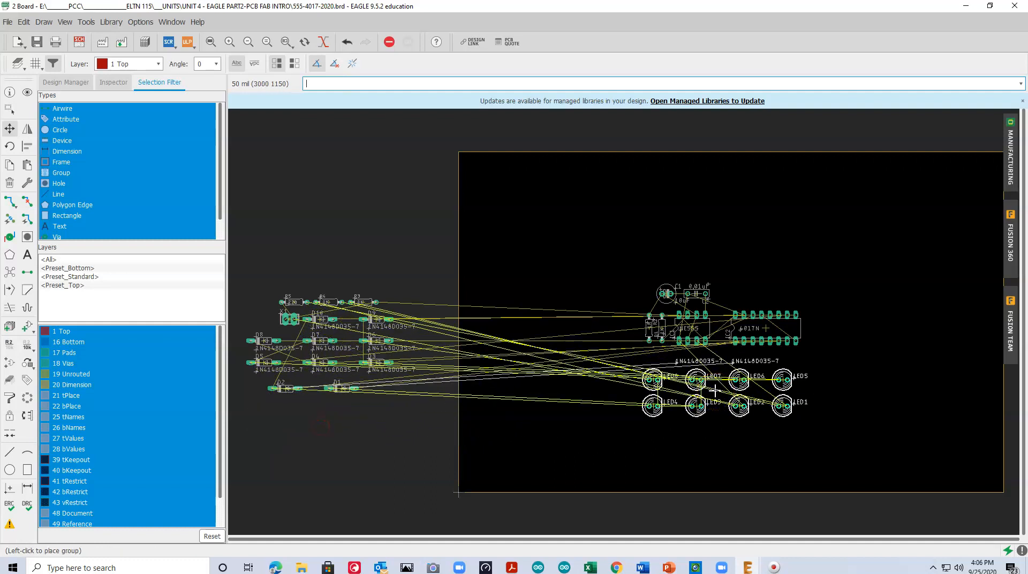
Group LED1 through LED8 and move the group onto the board, above the capacitors and the two ICs
click(9, 109)
drag(238, 398, 445, 462)
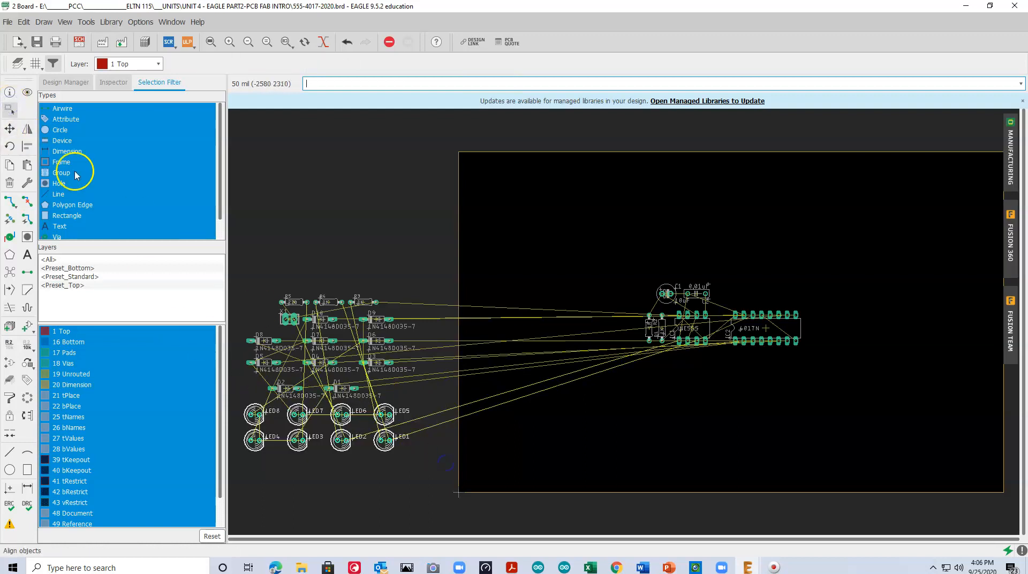
click(9, 129)
right_click(323, 425)
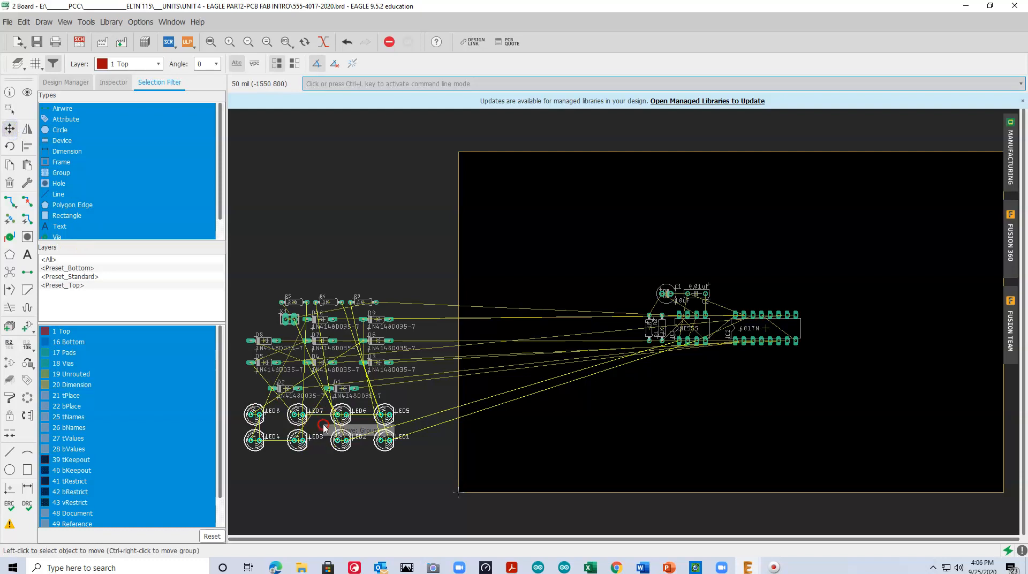
click(355, 431)
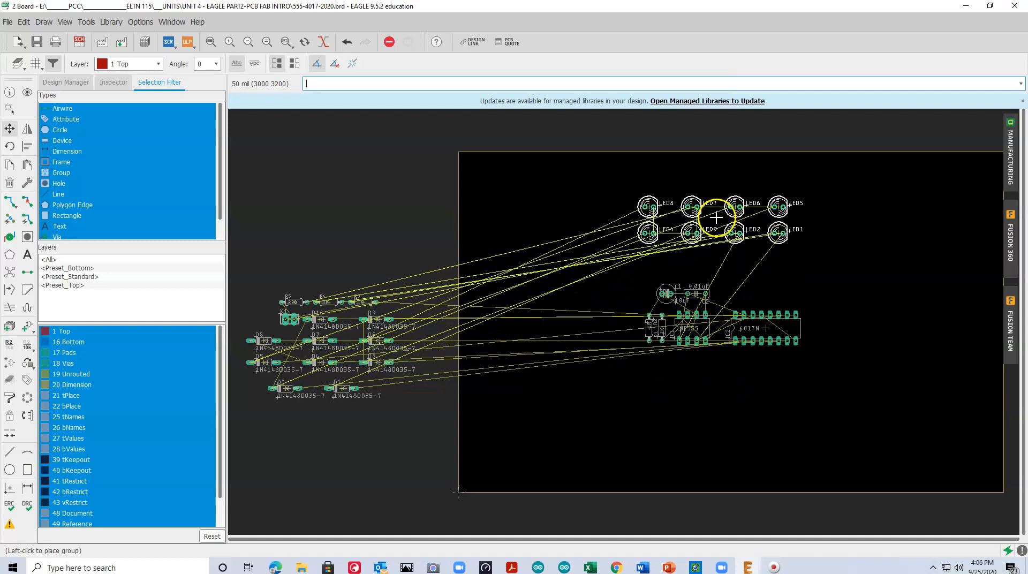
click(716, 218)
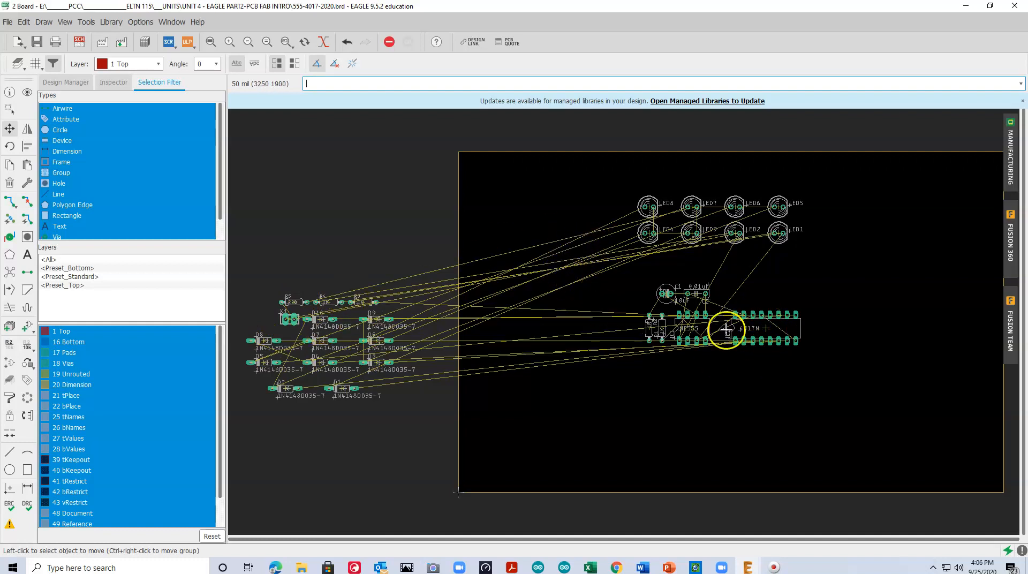
Move diode D1 onto the board just below IC2's lower-left pins, and place diode D2 directly below D1
click(340, 388)
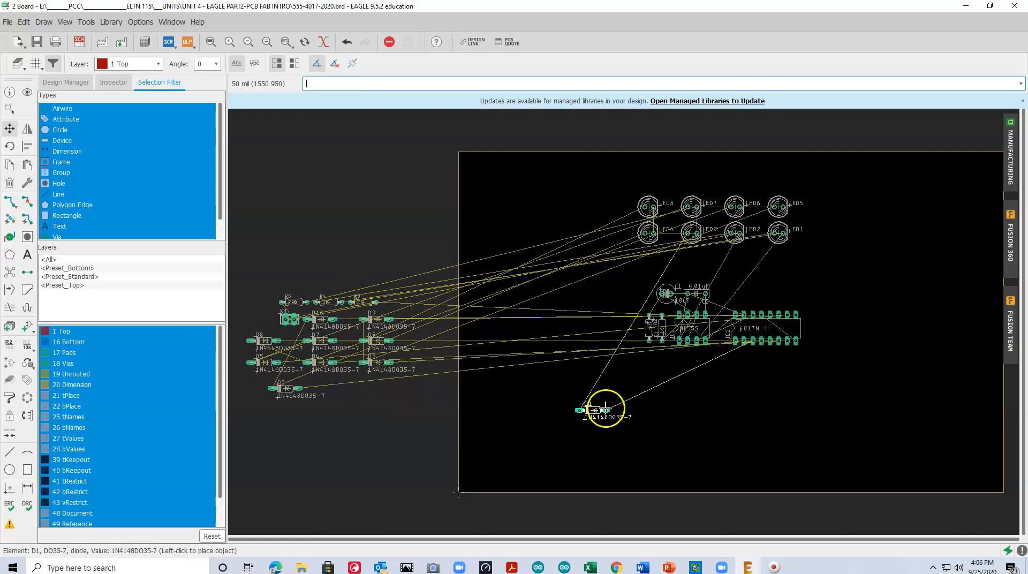
click(740, 358)
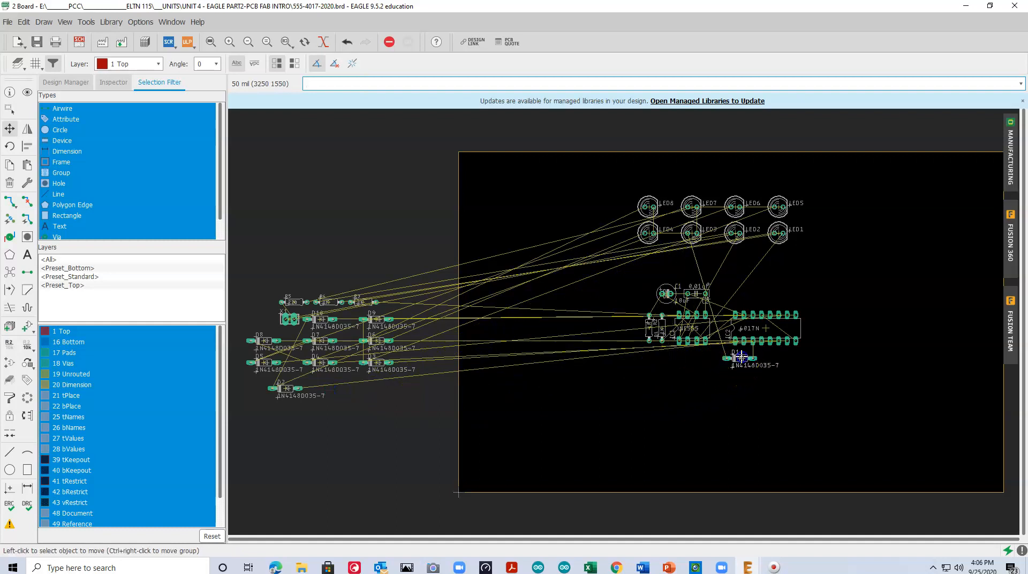
click(285, 388)
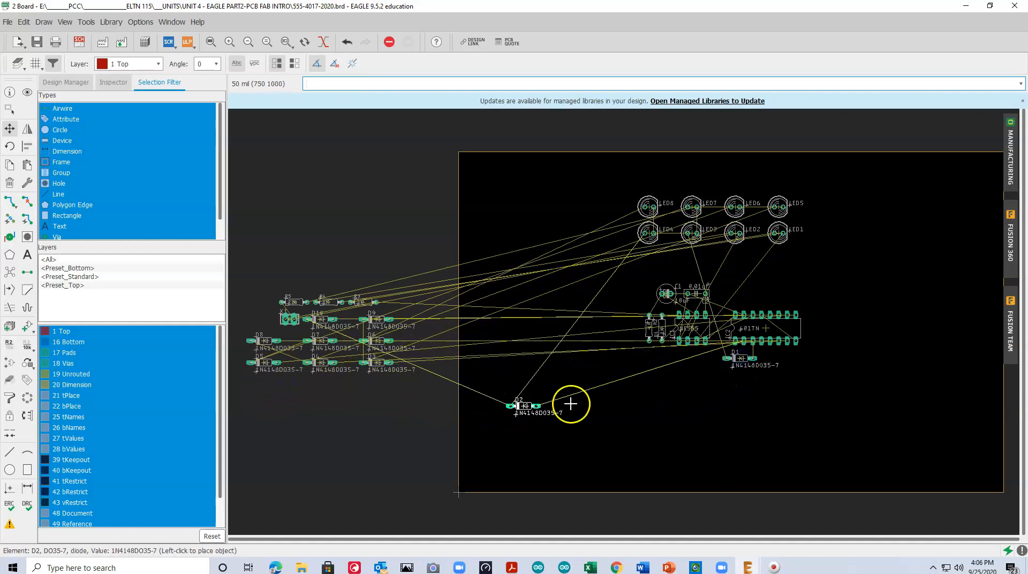
click(732, 375)
Move diode D5 onto the board just above IC2's upper row of pins
click(266, 363)
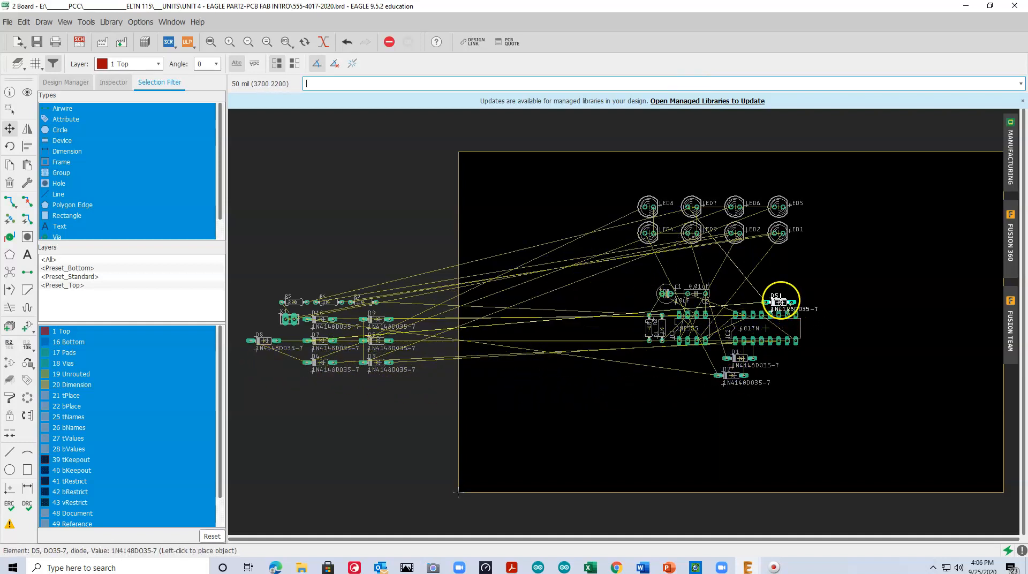
click(775, 298)
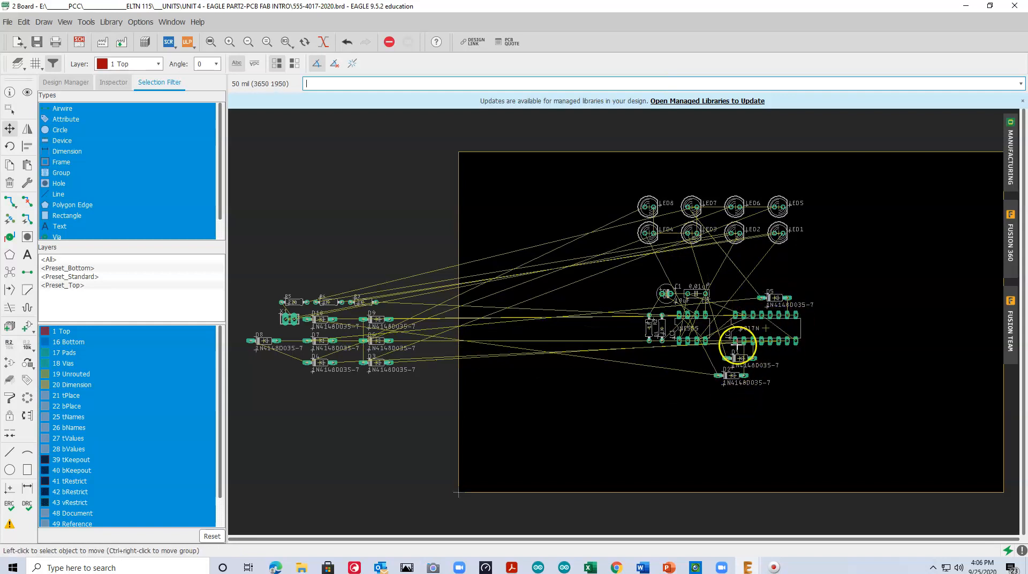
scroll(758, 328, up, 3)
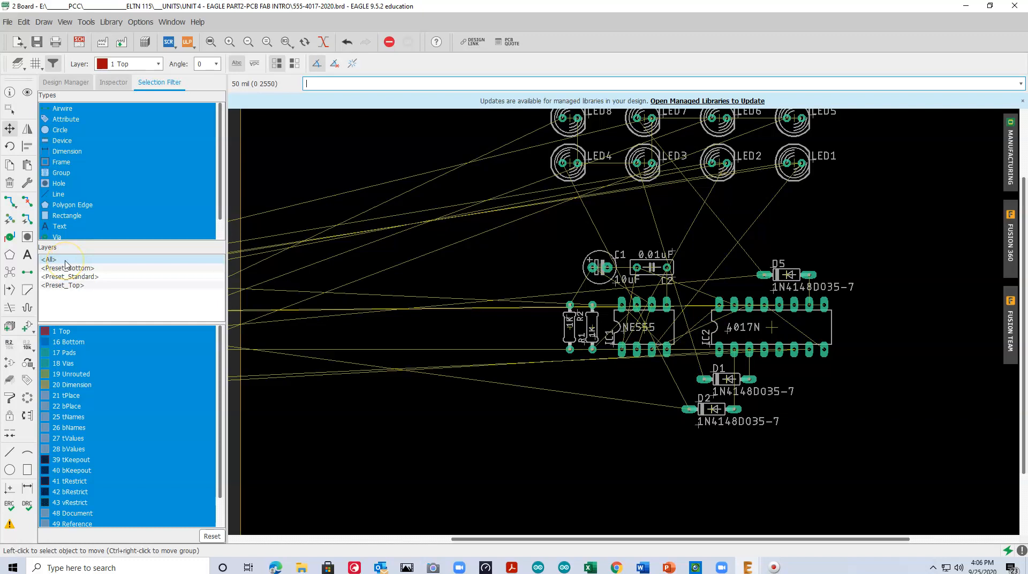
Change diode D5's value to 1N4148, accepting the override of its fixed value, and dismiss the mail notification
click(28, 346)
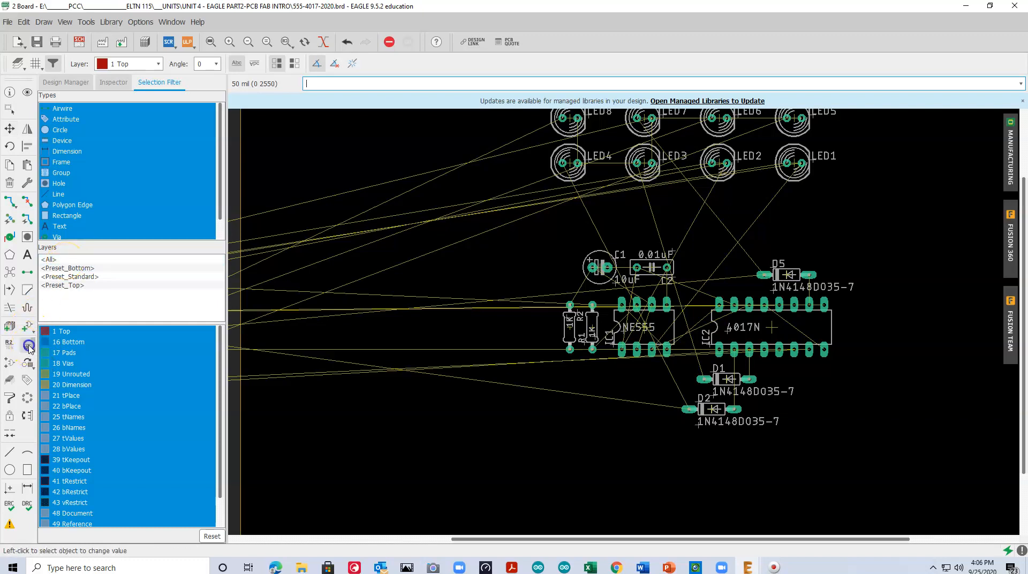
click(789, 274)
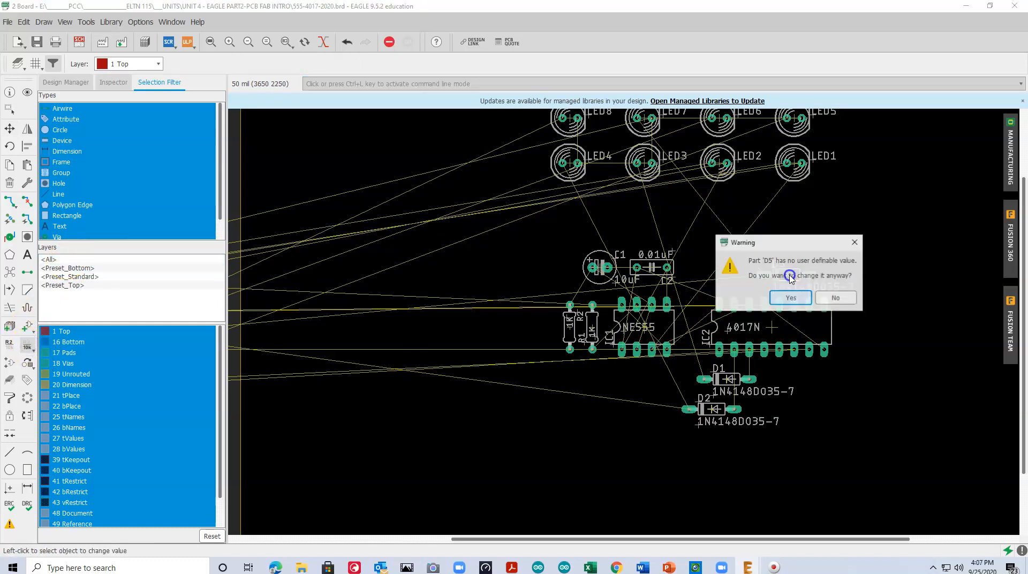
click(791, 299)
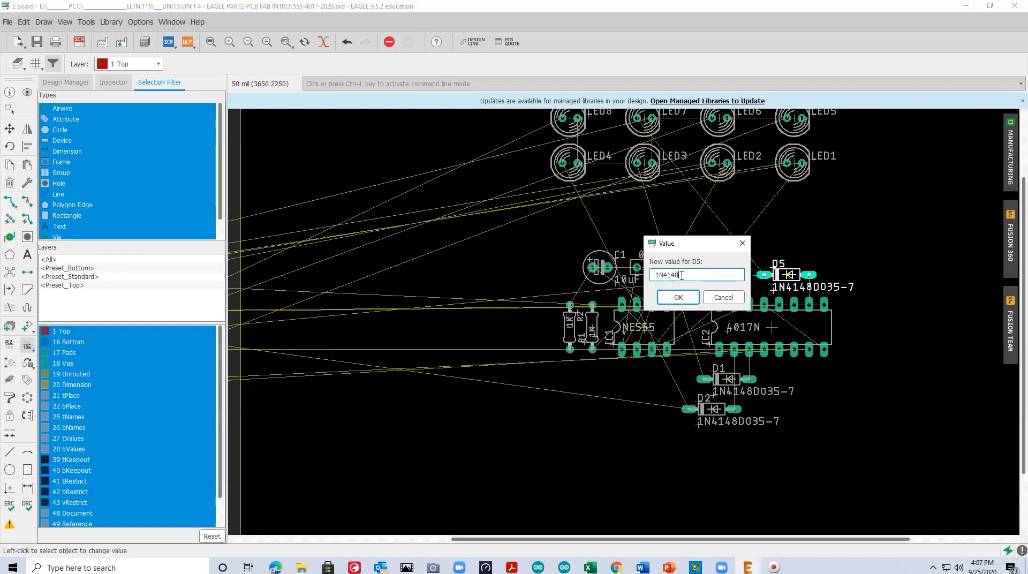
click(677, 297)
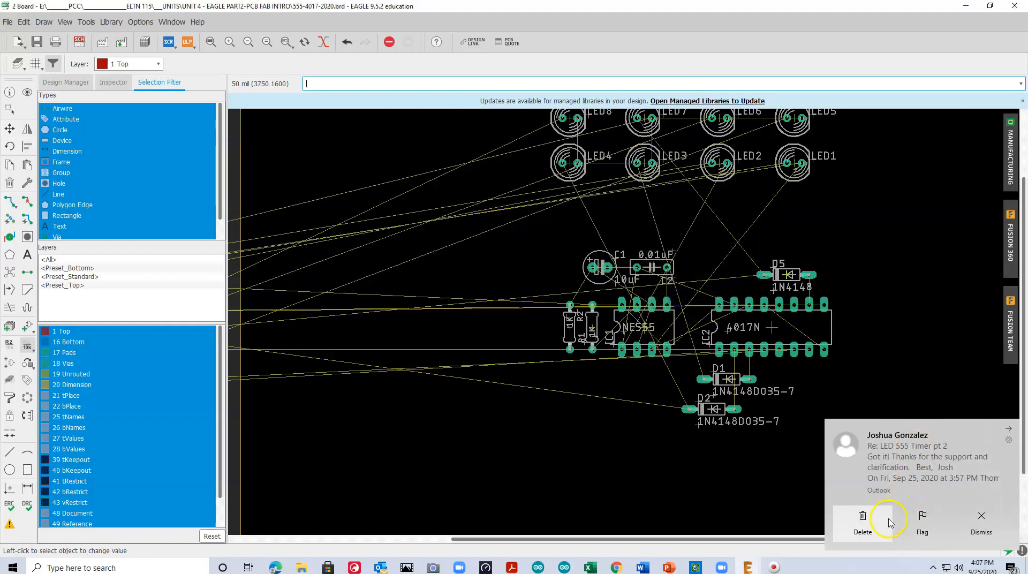
click(981, 522)
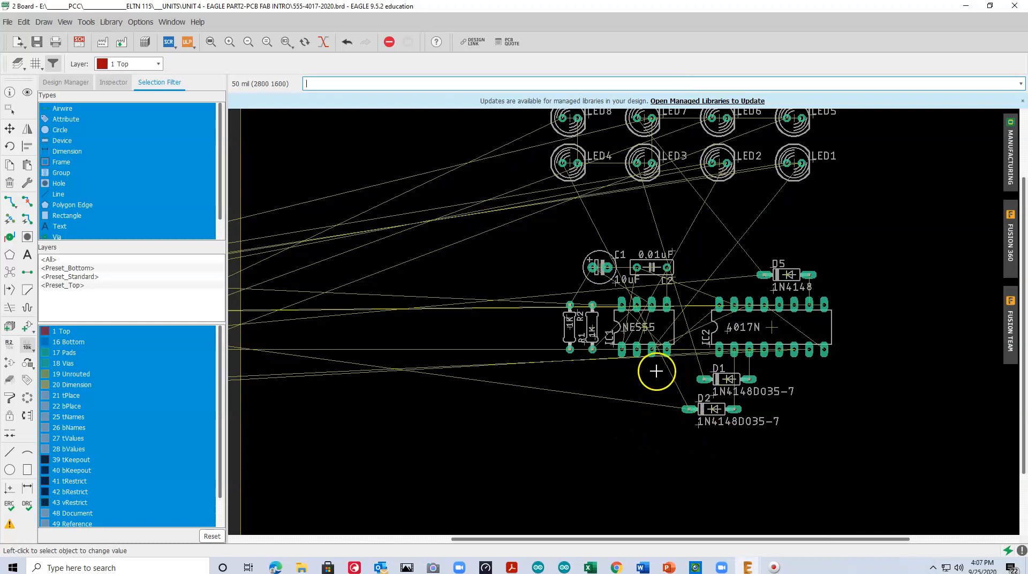
Move diode D9 onto the board, rotate it to vertical and place it just right of IC2
click(210, 41)
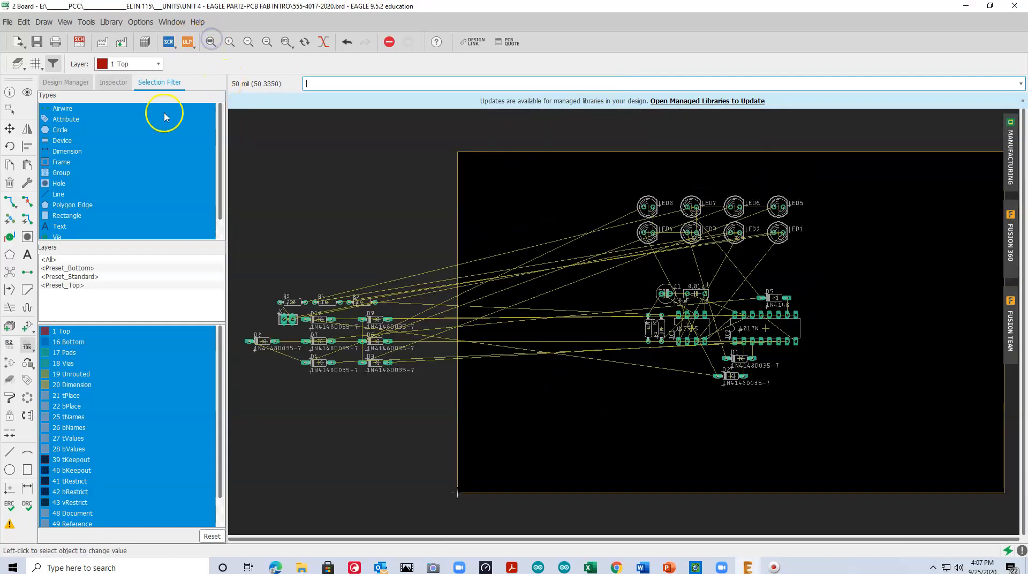
click(10, 128)
click(375, 319)
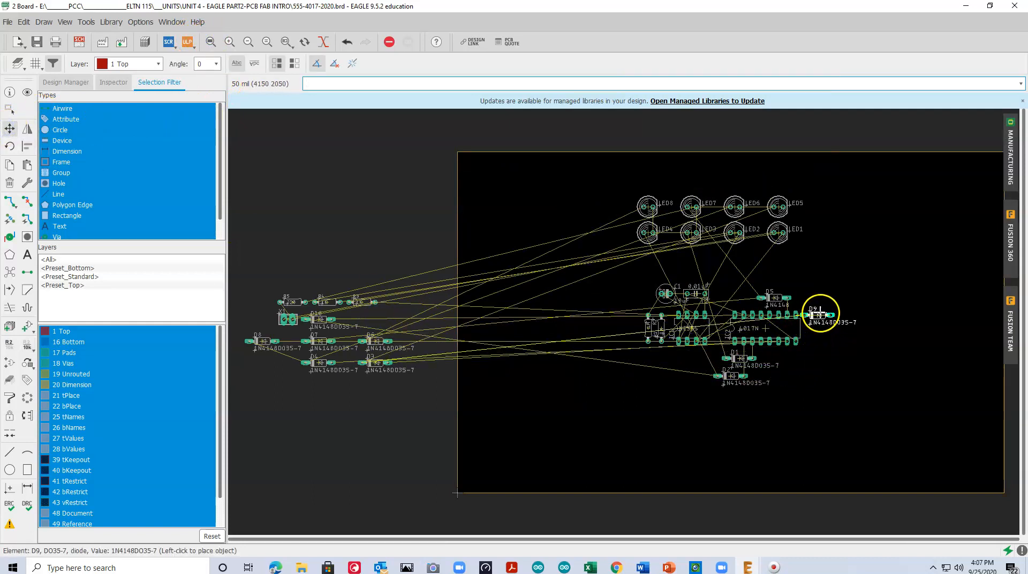
right_click(816, 321)
click(811, 332)
Place diode D3 below IC2, to the right of D1, and diode D6 below IC1
click(374, 362)
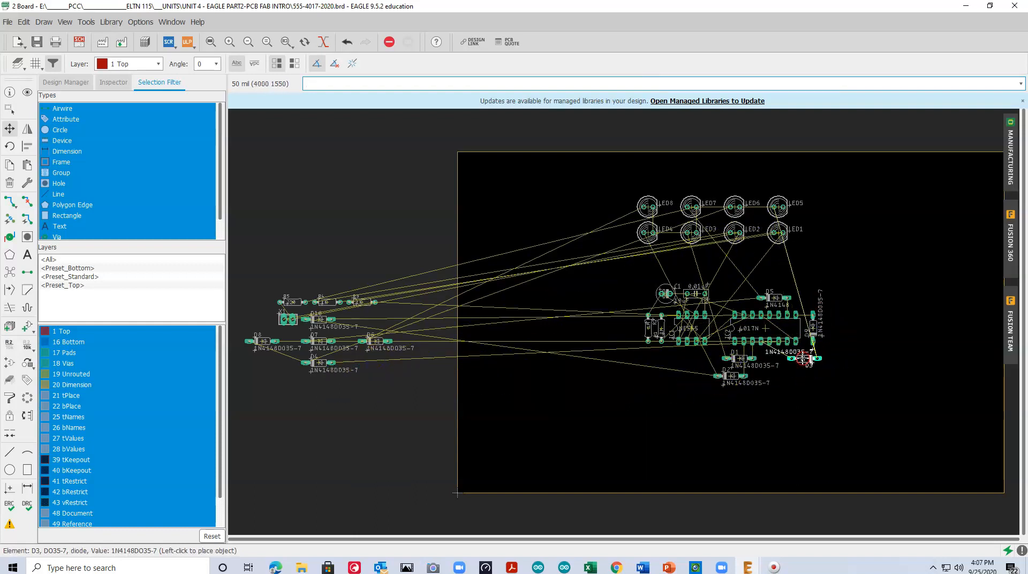
click(777, 360)
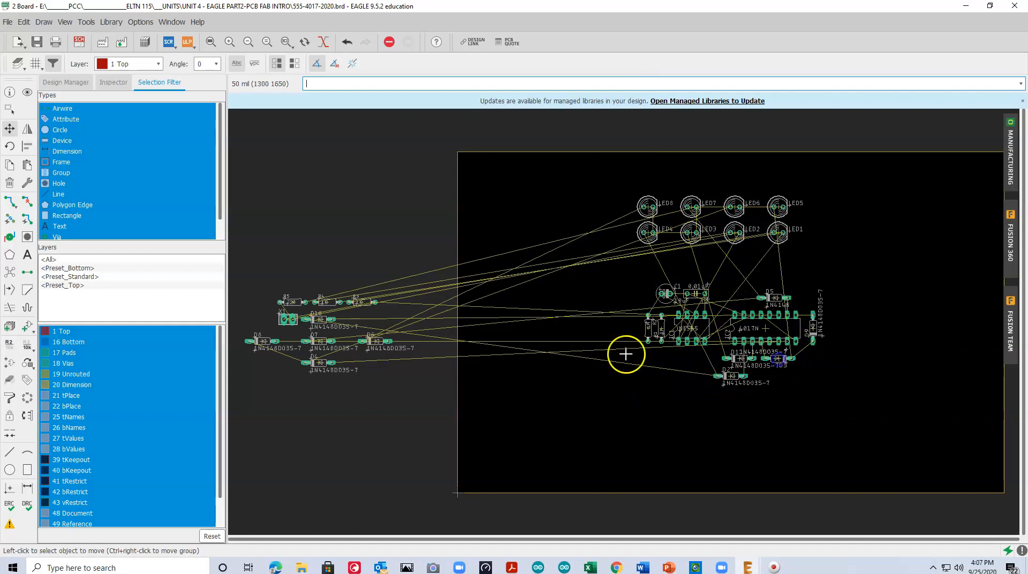
click(373, 341)
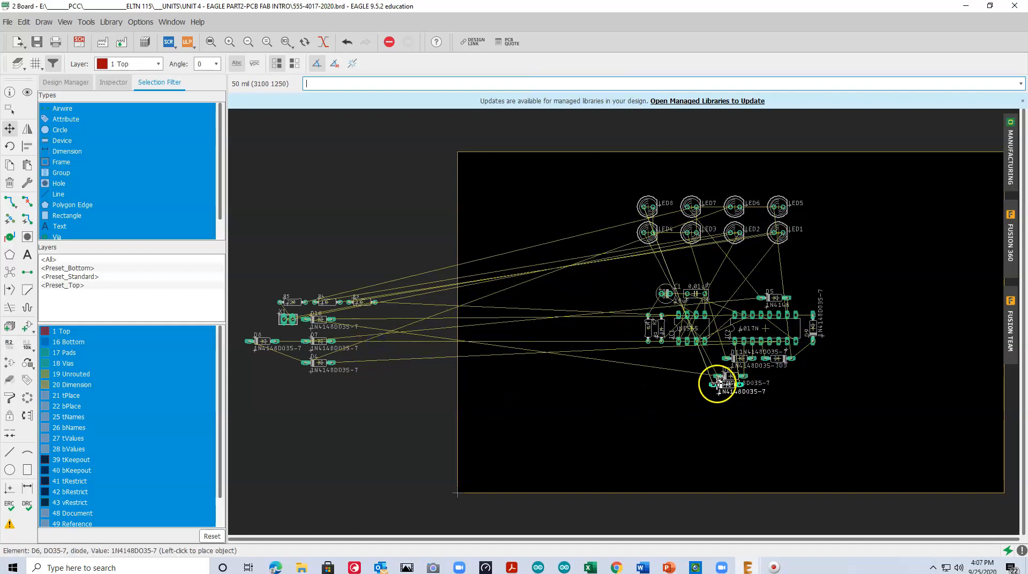
click(687, 363)
Move diode D4 onto the board and place it horizontally directly below D3, to the right of D2
click(326, 366)
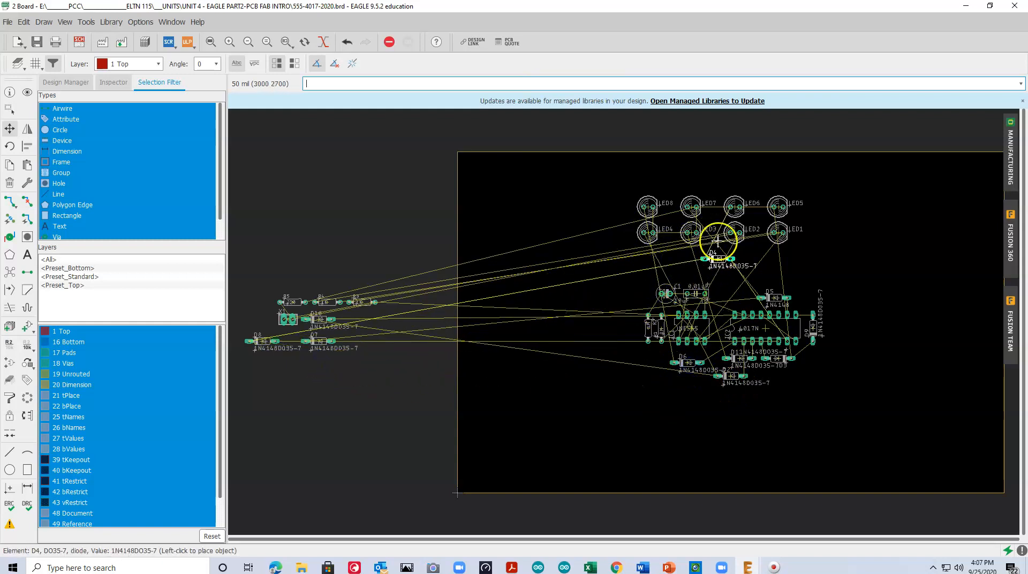
right_click(722, 273)
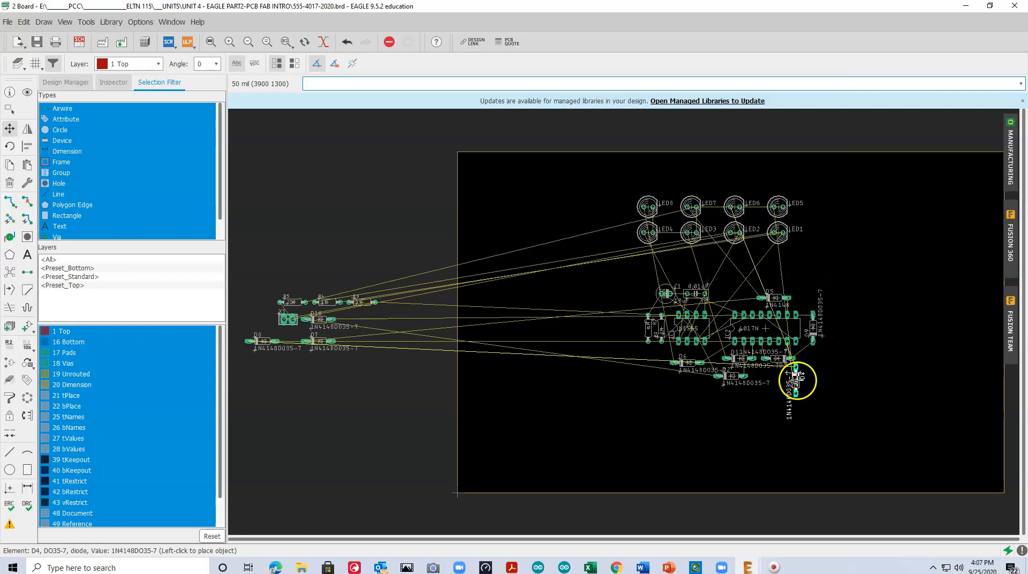
right_click(796, 380)
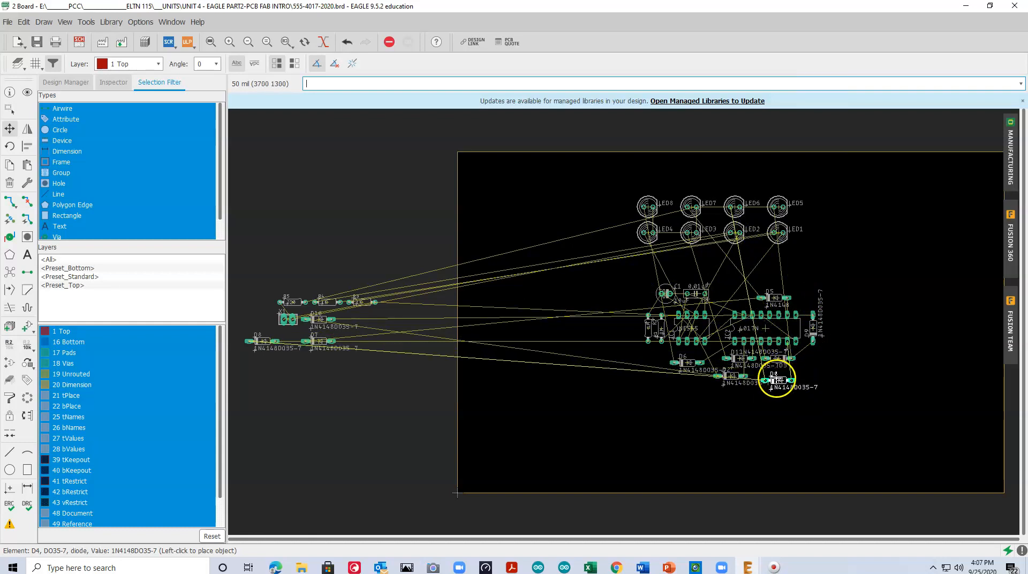
click(776, 370)
click(779, 373)
click(779, 377)
Move diode D8 onto the board, rotate it 180 degrees and place it directly below D4
click(261, 344)
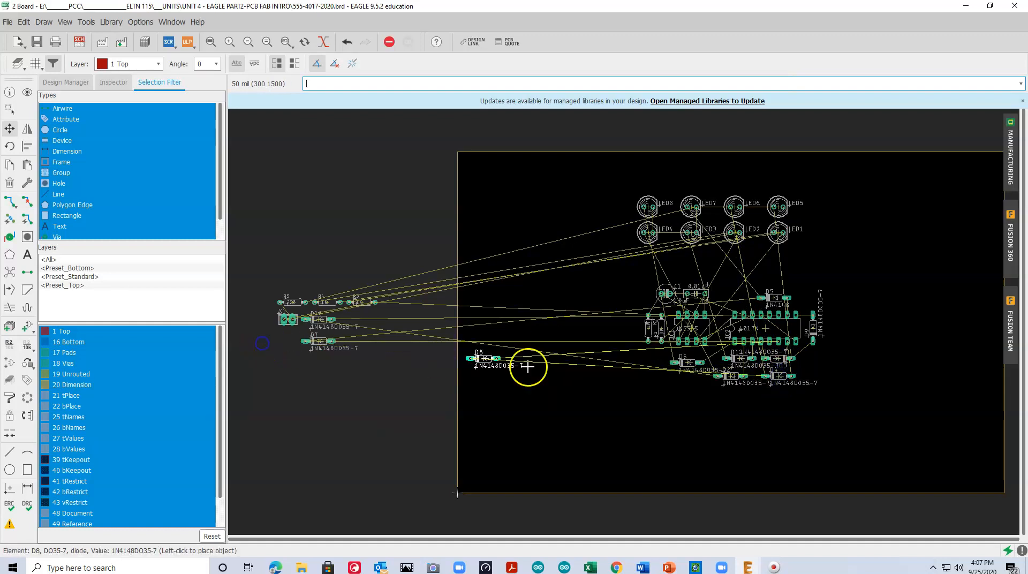
right_click(781, 402)
right_click(779, 397)
click(778, 392)
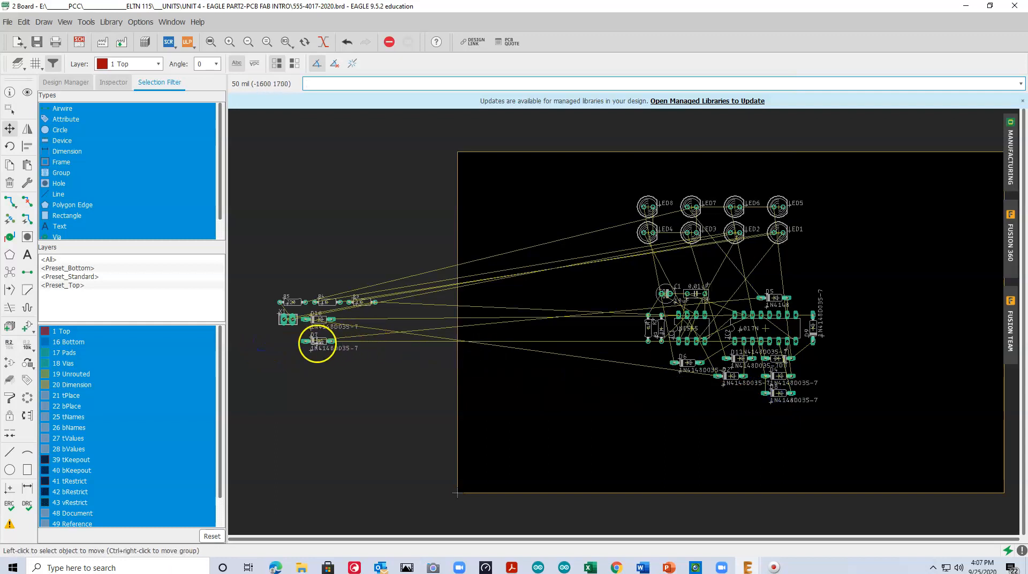
Place diode D7 directly above D5 and diode D10 directly below D2
click(317, 340)
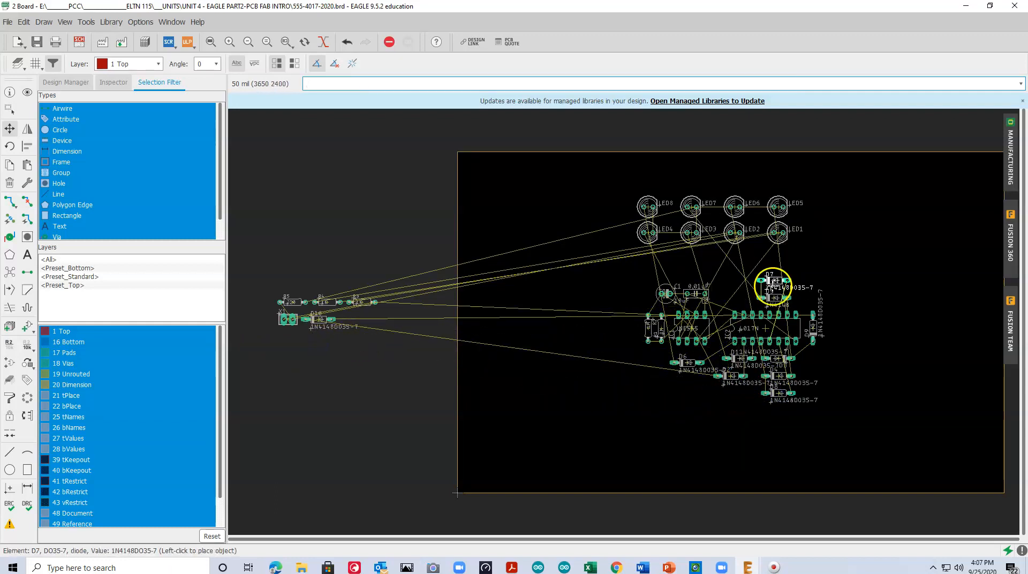
click(773, 282)
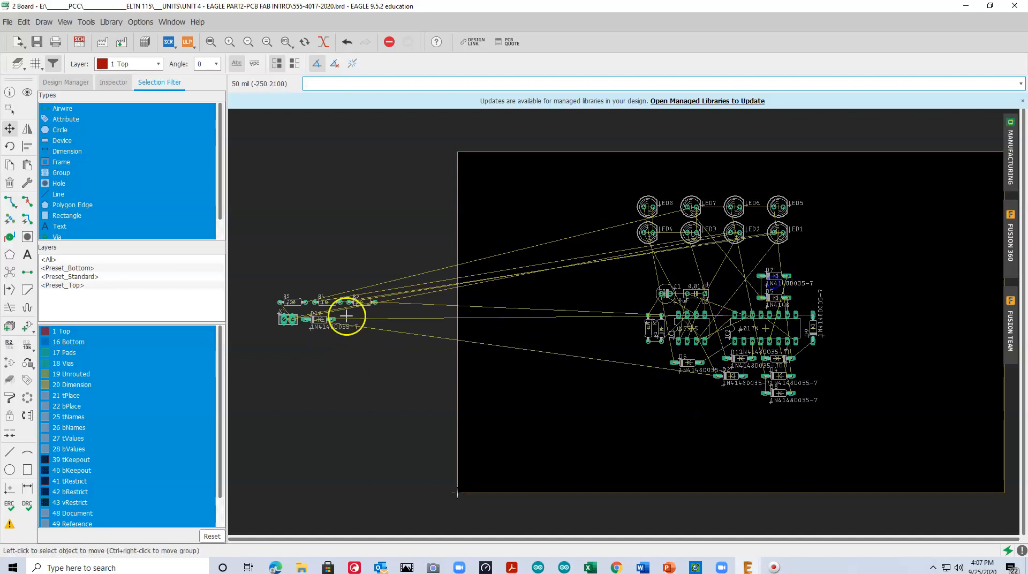
click(320, 320)
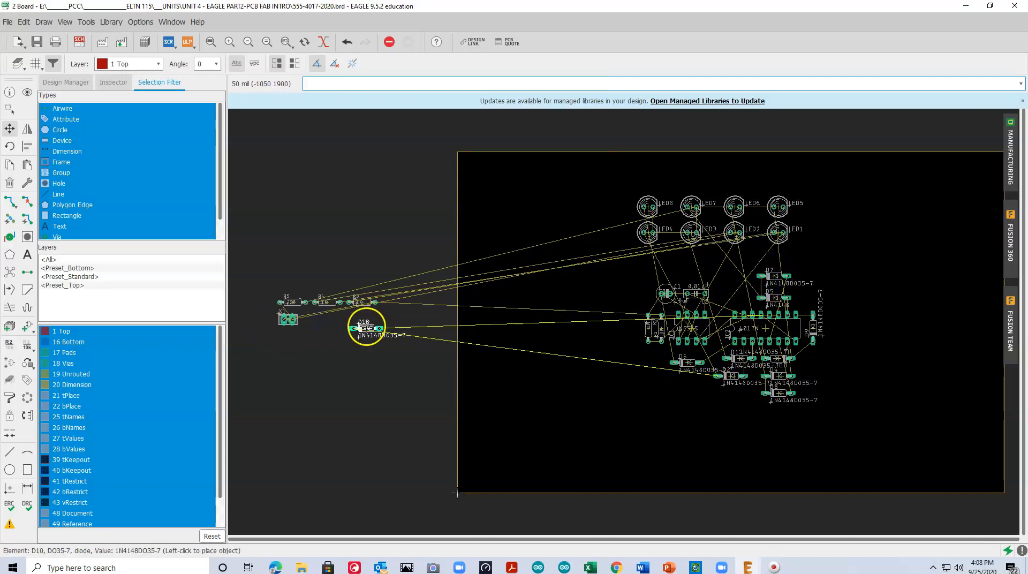
click(731, 392)
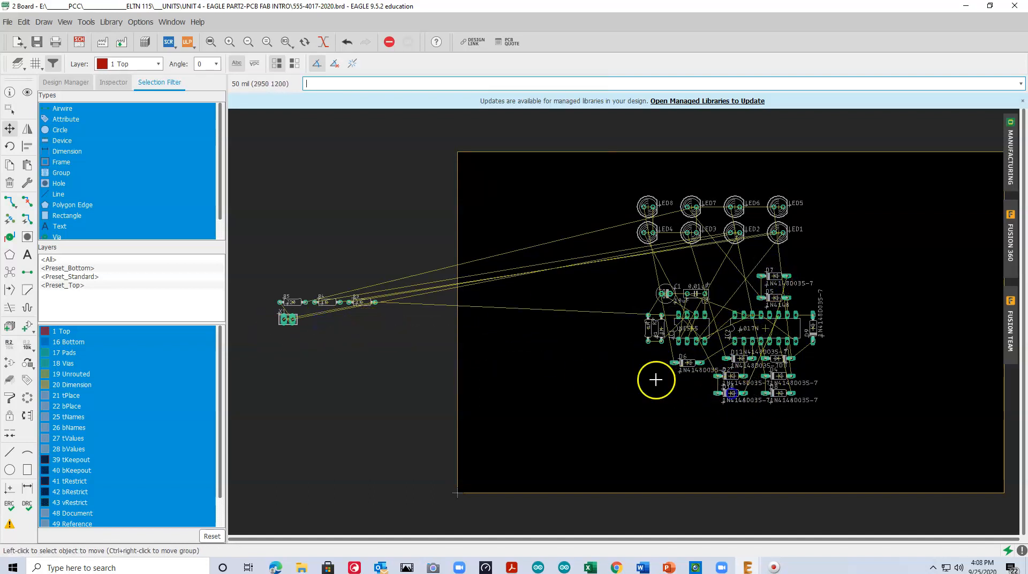
Shift diode D1 left to line up above D2, and nudge D6 up into line with D1's row
click(741, 358)
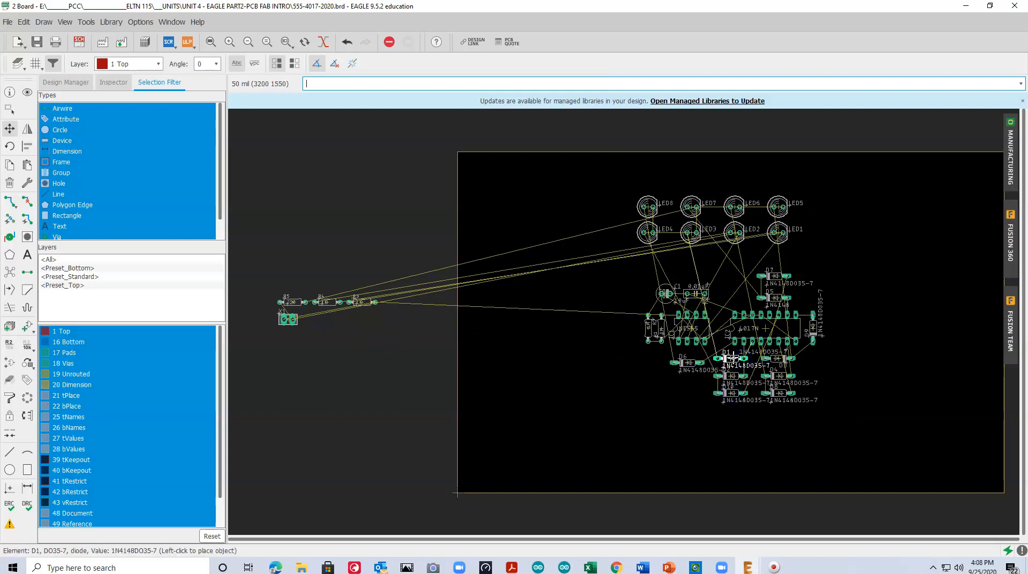
click(726, 358)
click(686, 362)
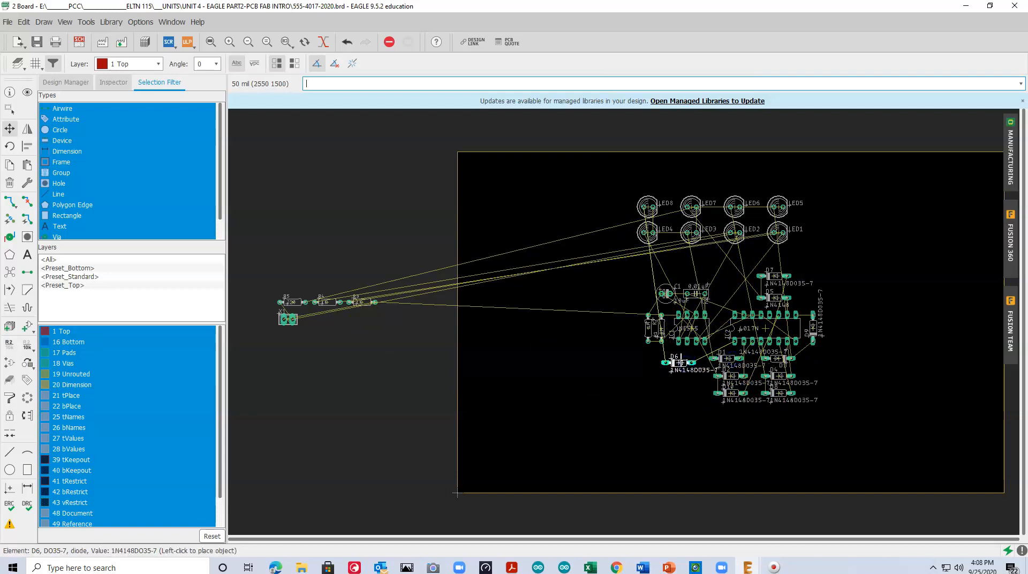
click(683, 358)
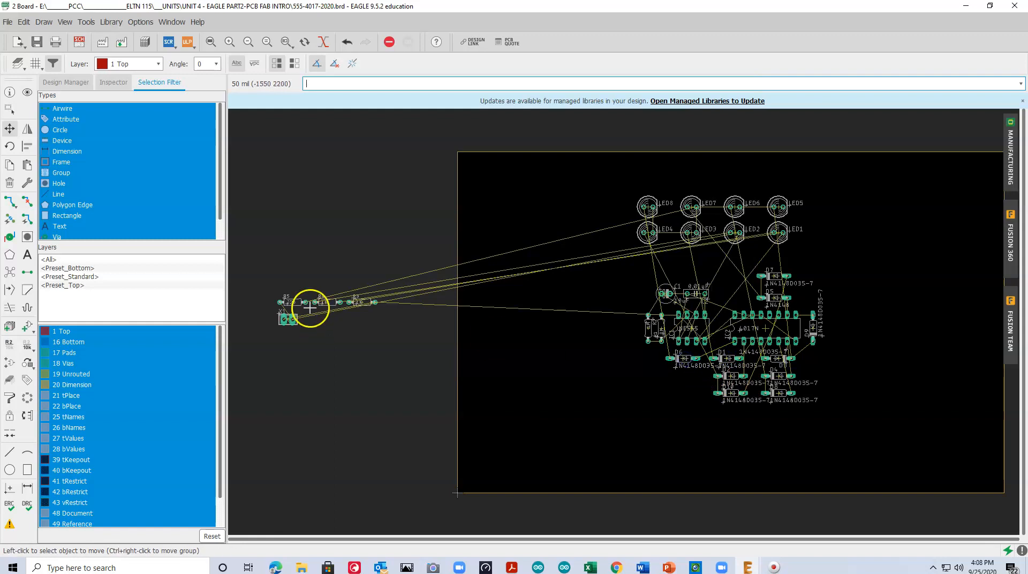
Move resistor R3 onto the board, rotate it to vertical and place it left of the R1 and R2 pair
click(360, 301)
click(367, 298)
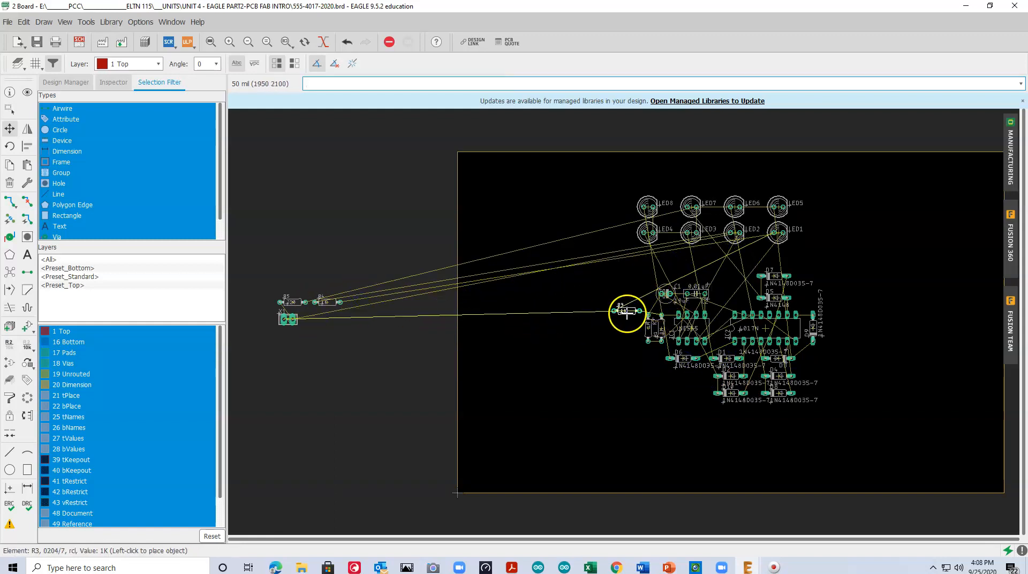
right_click(626, 327)
right_click(626, 328)
right_click(627, 328)
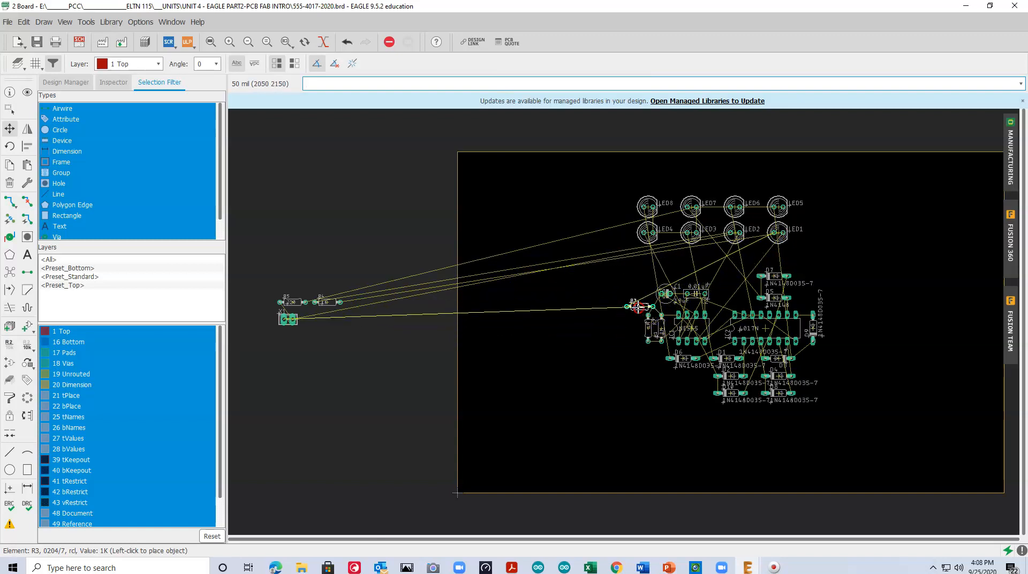
click(634, 328)
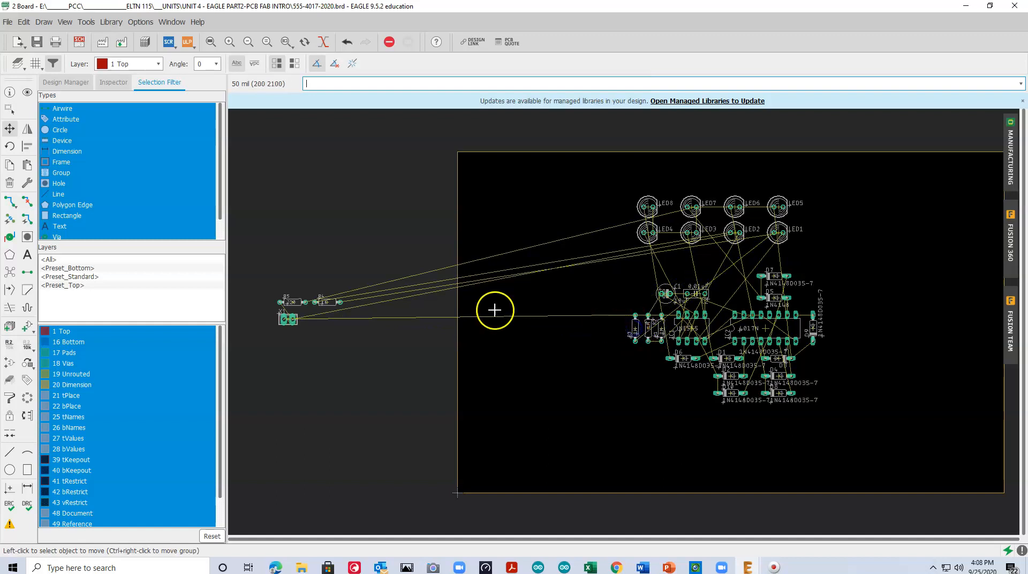
Move the 220 resistor R5 onto the board between capacitor C2 and diode D5
click(291, 302)
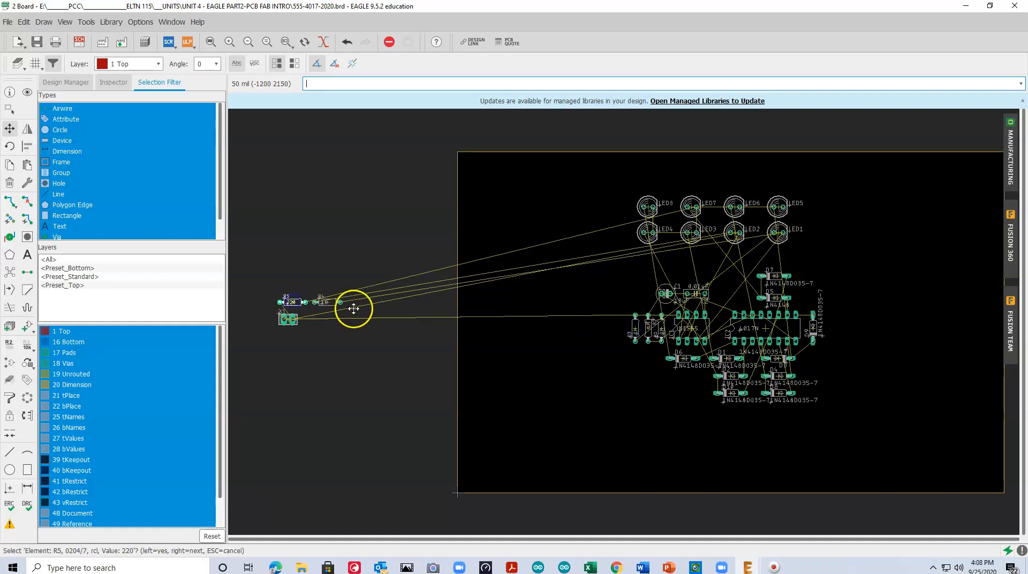
click(287, 302)
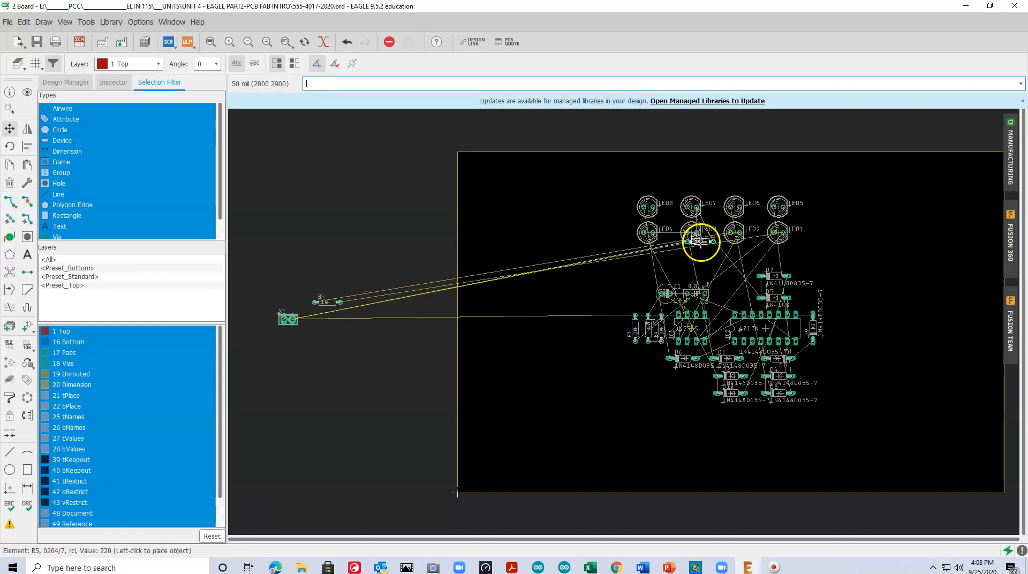
click(729, 297)
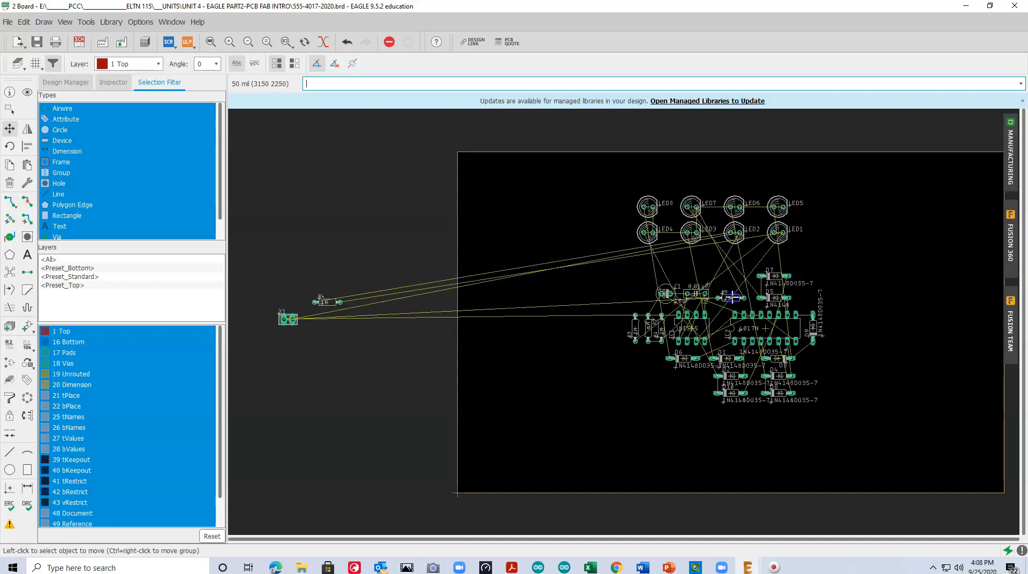
Move resistor R4 onto the board and place it directly above R5, to the left of D7
click(322, 301)
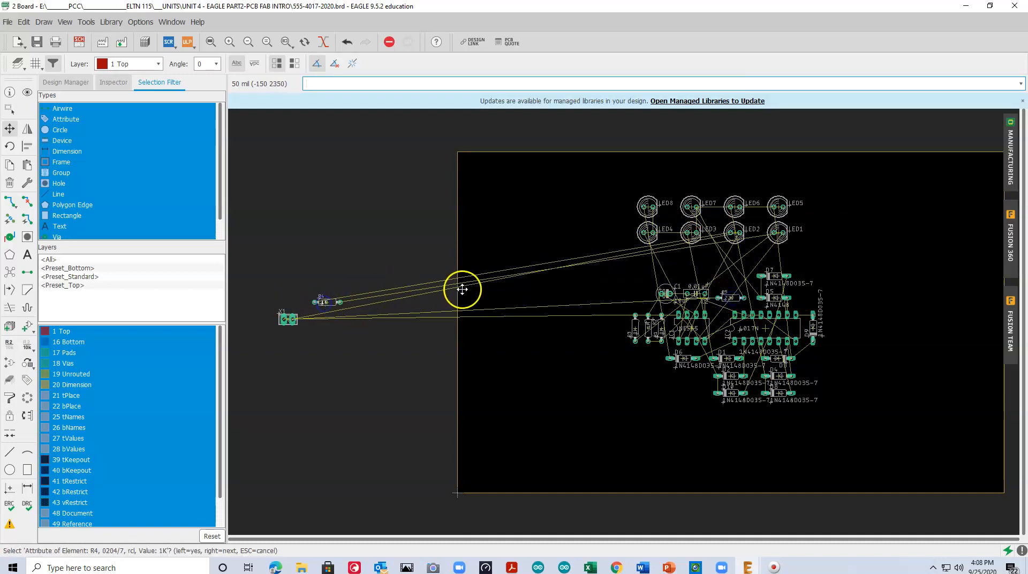
click(324, 301)
click(279, 190)
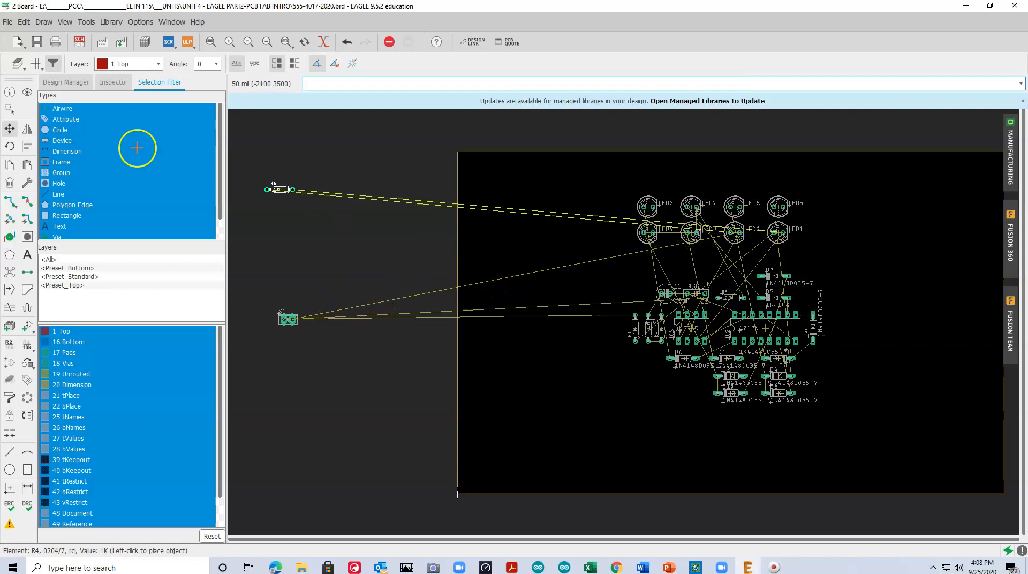
click(279, 190)
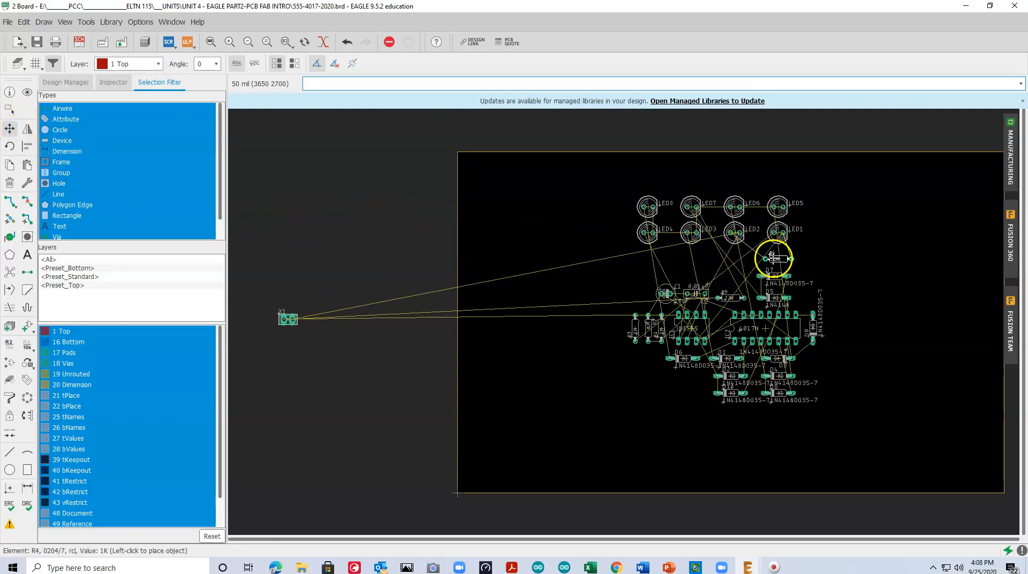
click(731, 277)
Move connector X1 onto the board, rotate it to vertical and place it left of C1, above R3
click(288, 319)
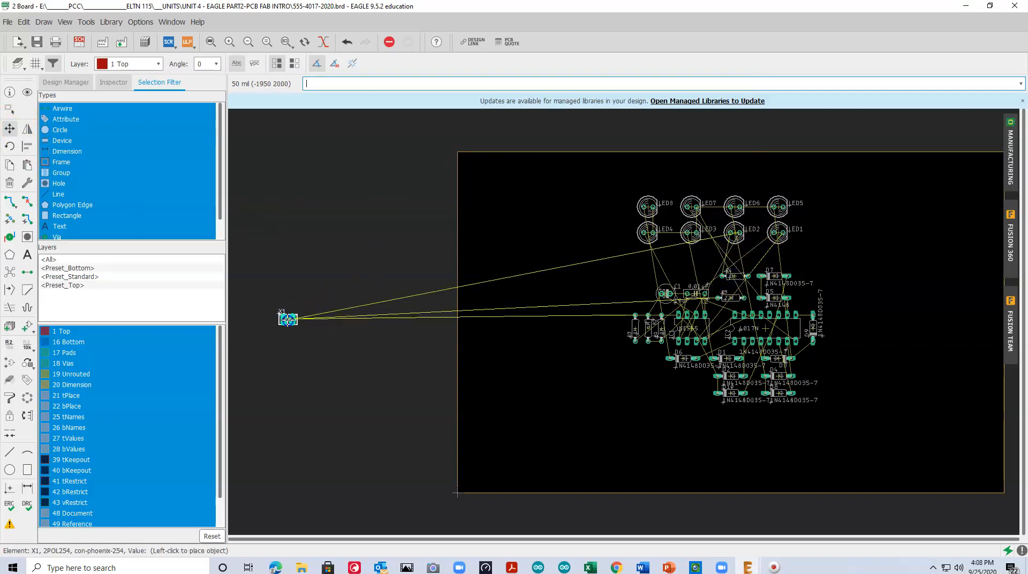
right_click(613, 310)
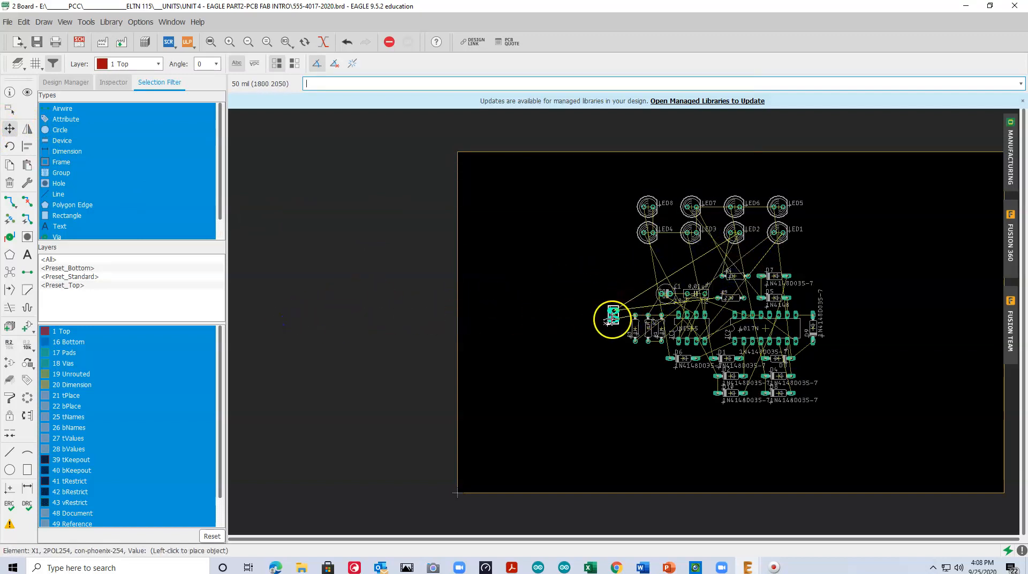
right_click(615, 300)
right_click(617, 298)
click(617, 298)
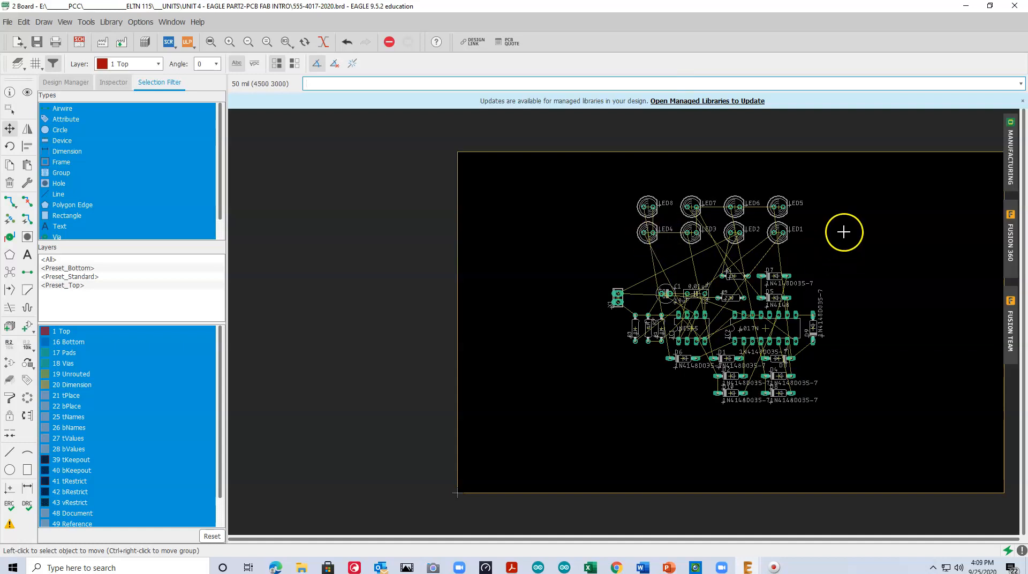
click(211, 41)
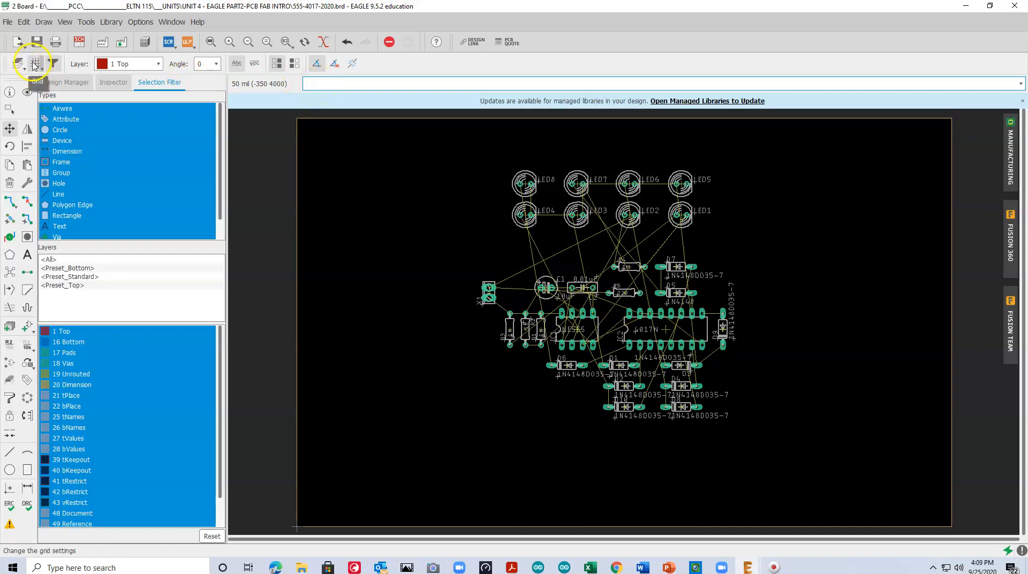
Set the board grid unit to inch with a grid size of 0.05
click(35, 65)
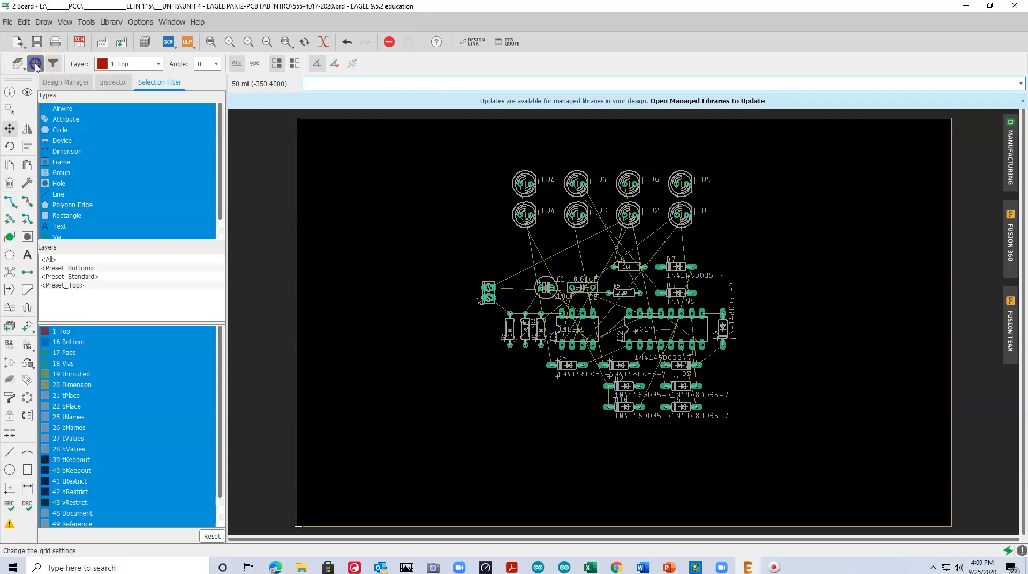
click(127, 66)
click(114, 96)
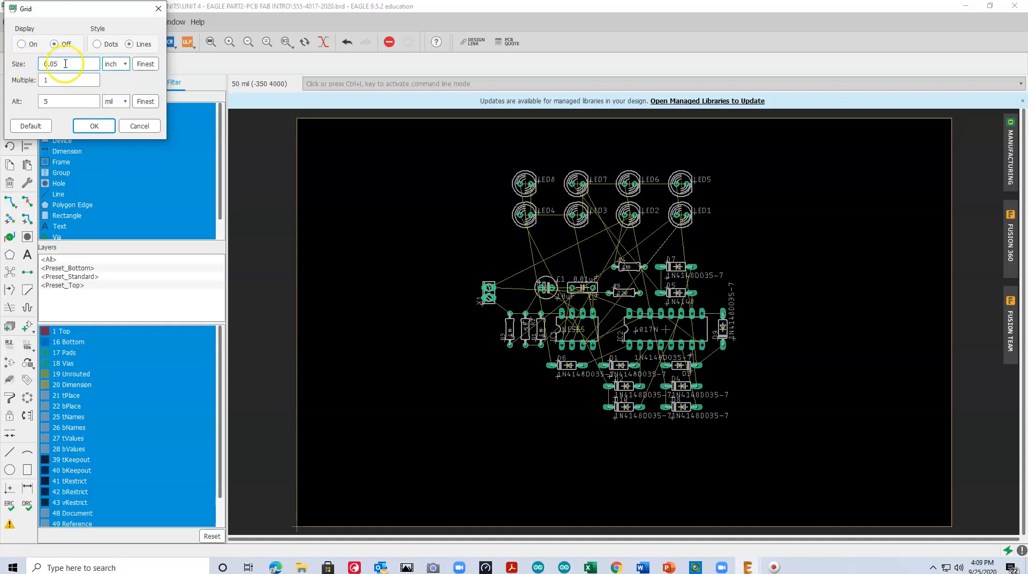
click(94, 127)
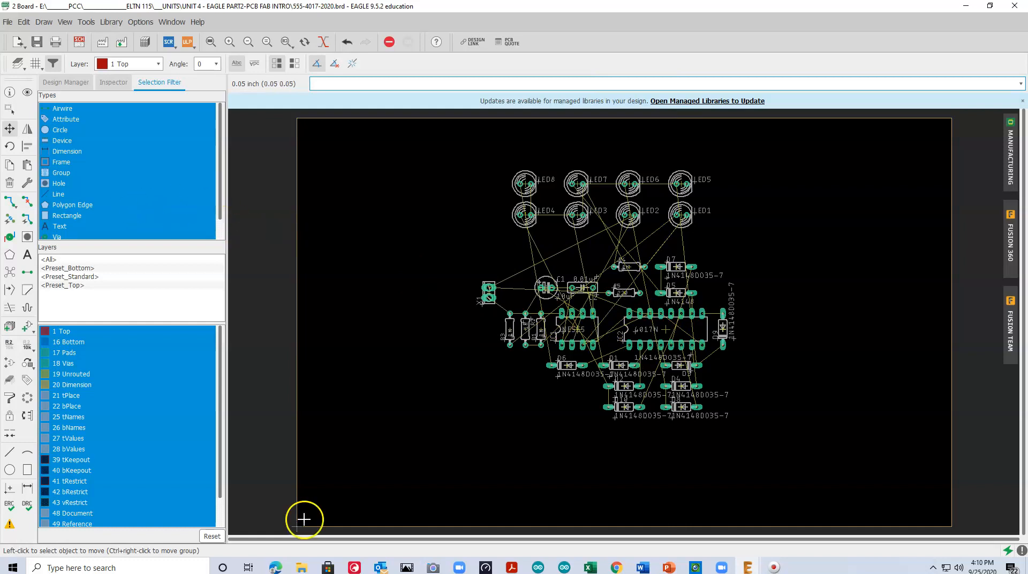
Group all the components and move them together toward the board outline's lower-left corner
click(9, 108)
drag(432, 148, 809, 471)
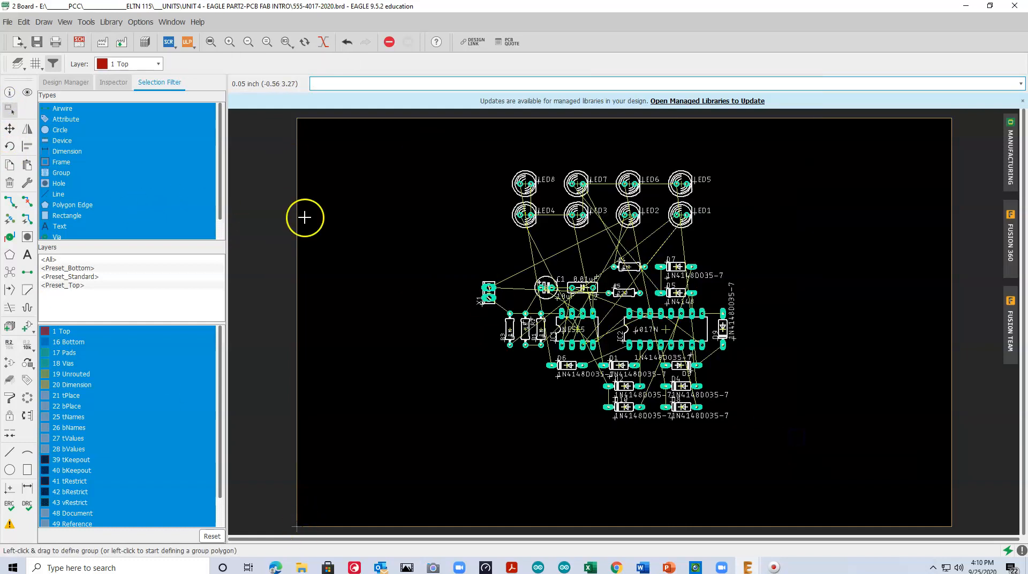
click(10, 128)
ctrl+right_click(619, 259)
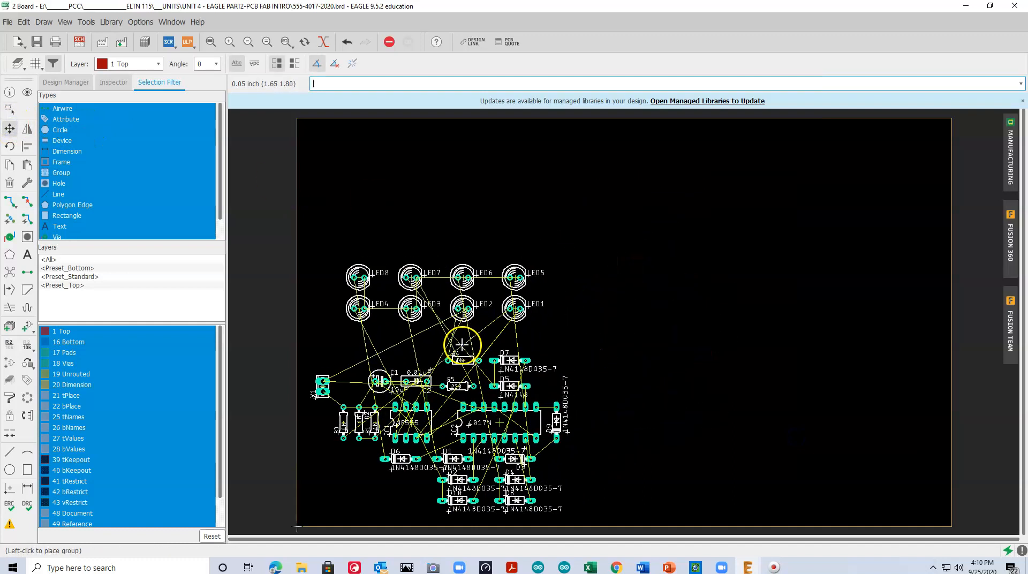
click(462, 351)
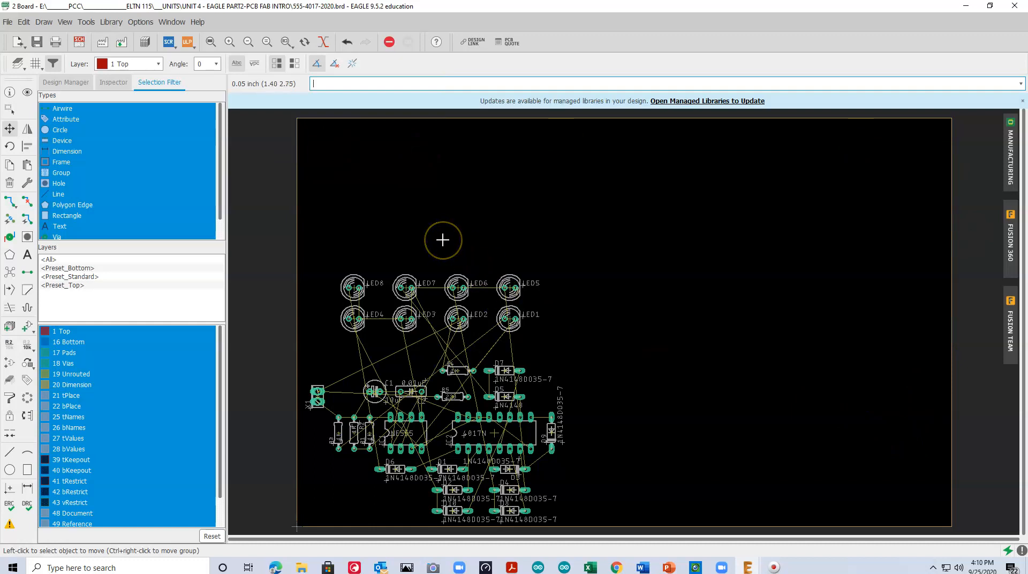
Shrink the board outline by moving its right edge inward and its top edge down, close around the components
click(10, 130)
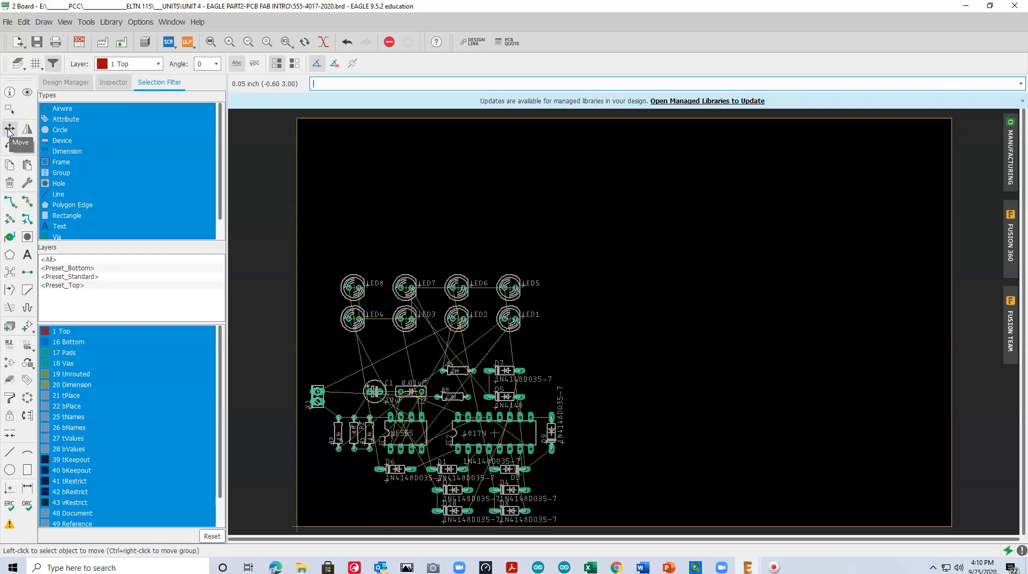
click(952, 320)
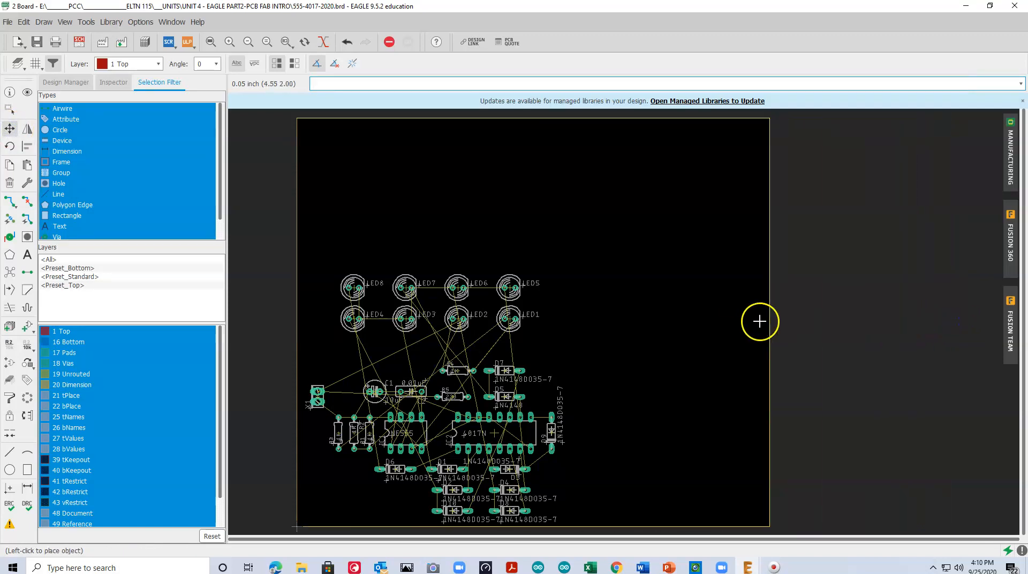
click(578, 320)
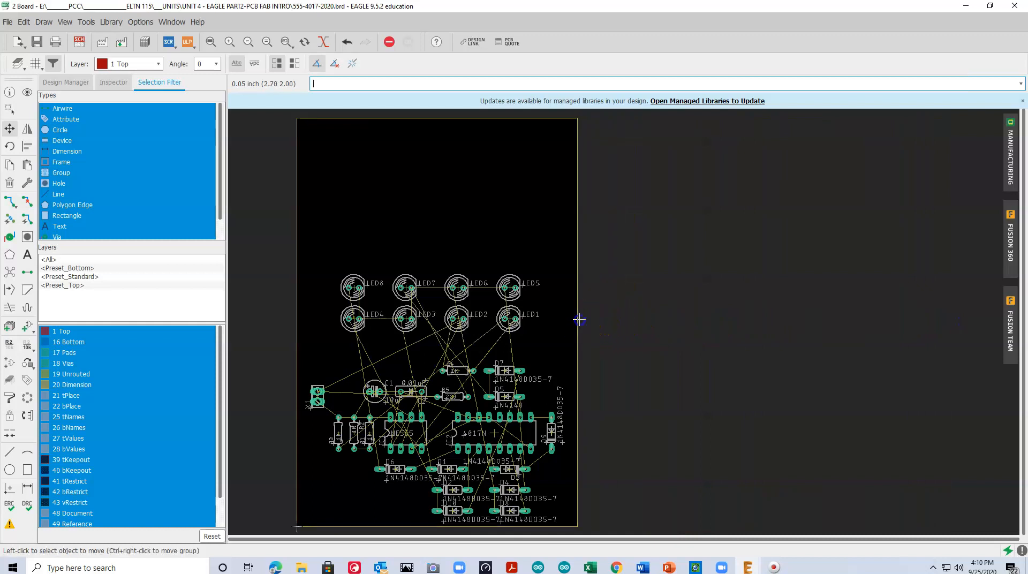
click(428, 117)
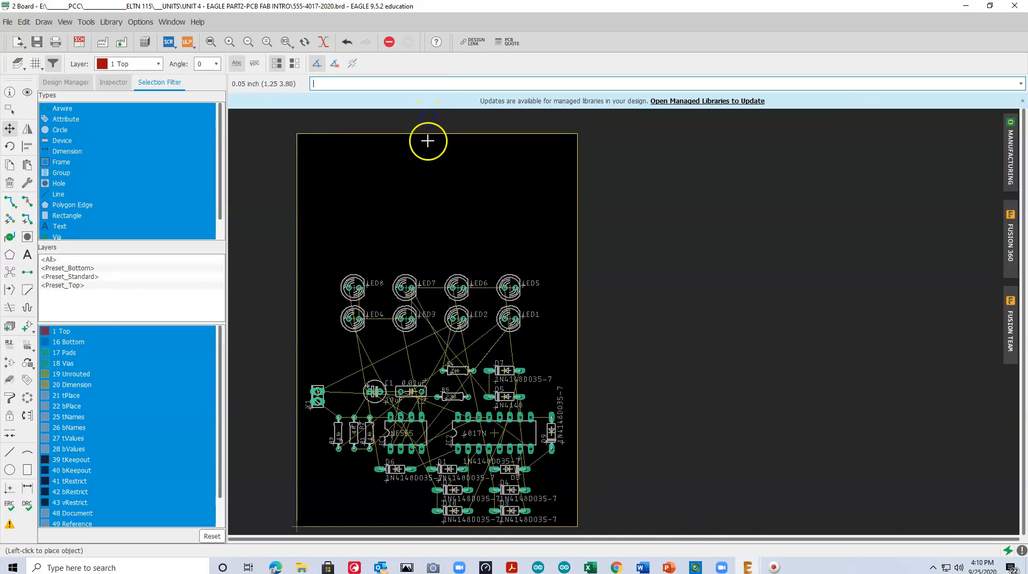
click(425, 254)
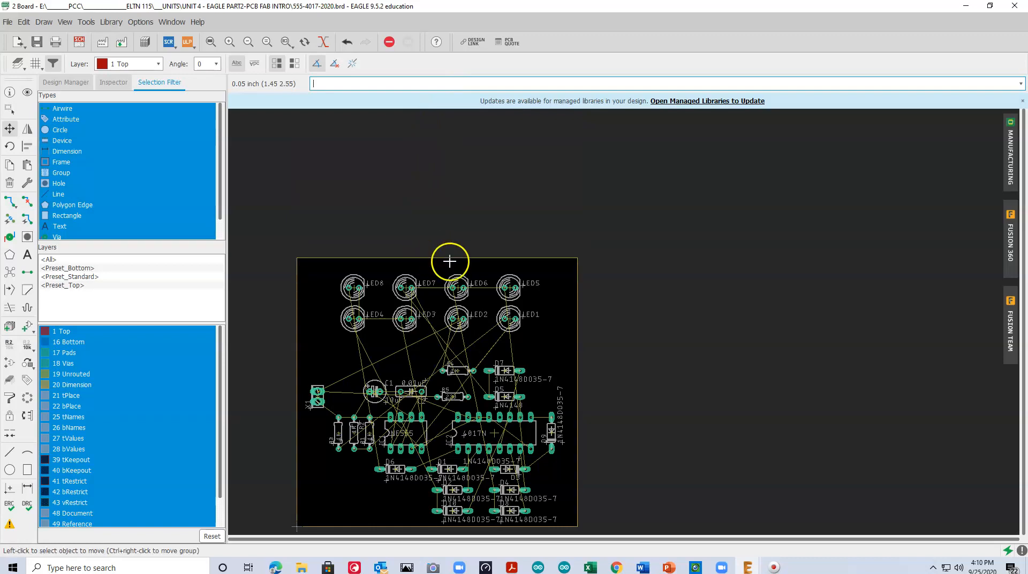
click(449, 260)
click(471, 257)
click(488, 258)
click(461, 262)
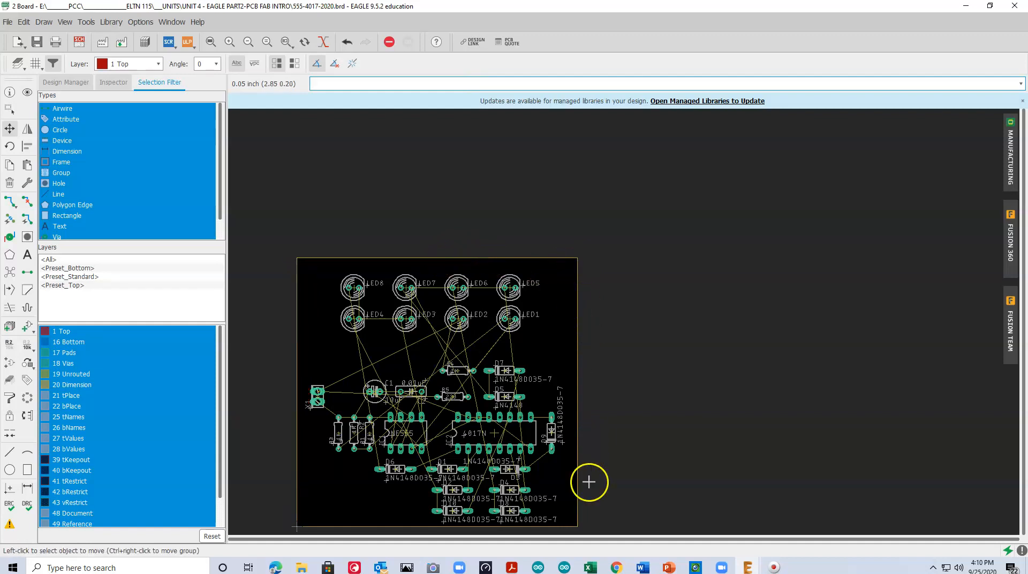
Rotate diode D3 to face the same way as D4, and shift D1 right so it lines up above D2
click(211, 43)
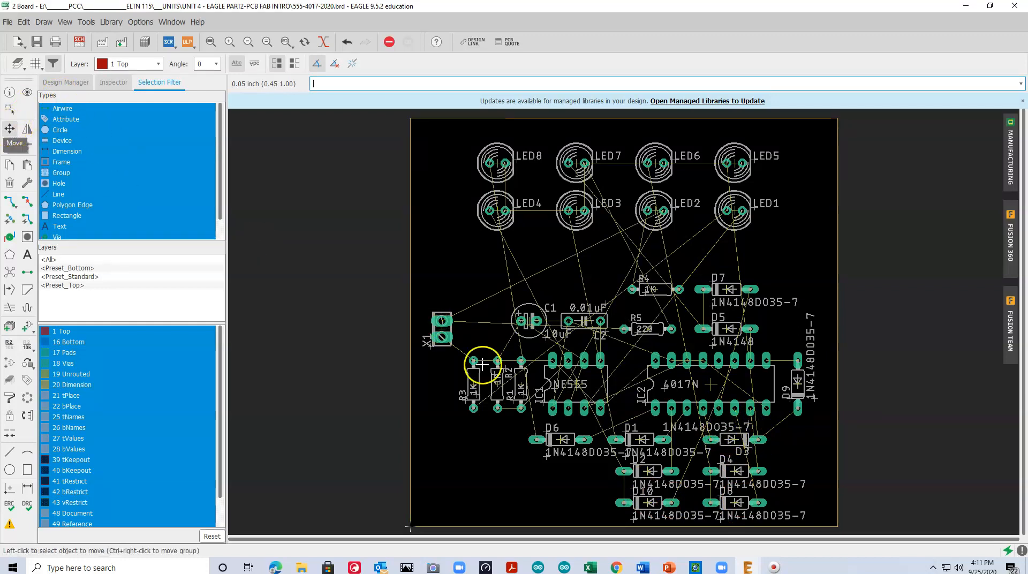
click(731, 439)
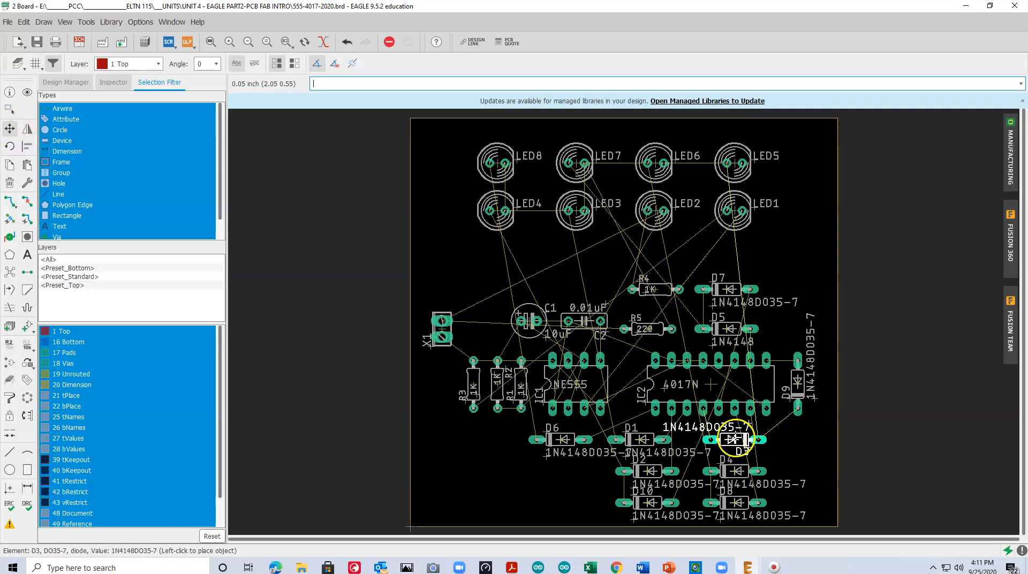
right_click(740, 438)
right_click(740, 439)
click(738, 439)
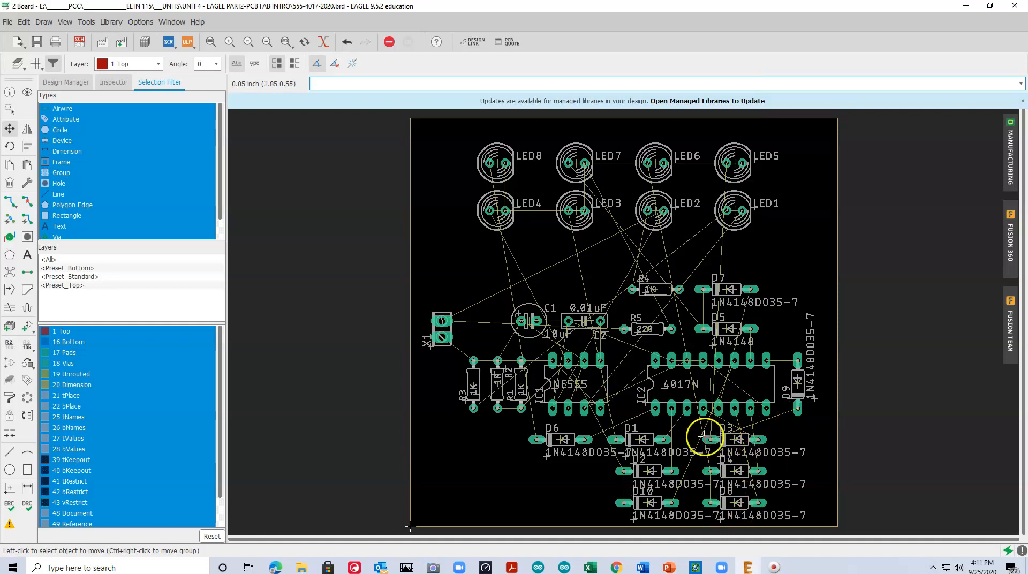
click(642, 439)
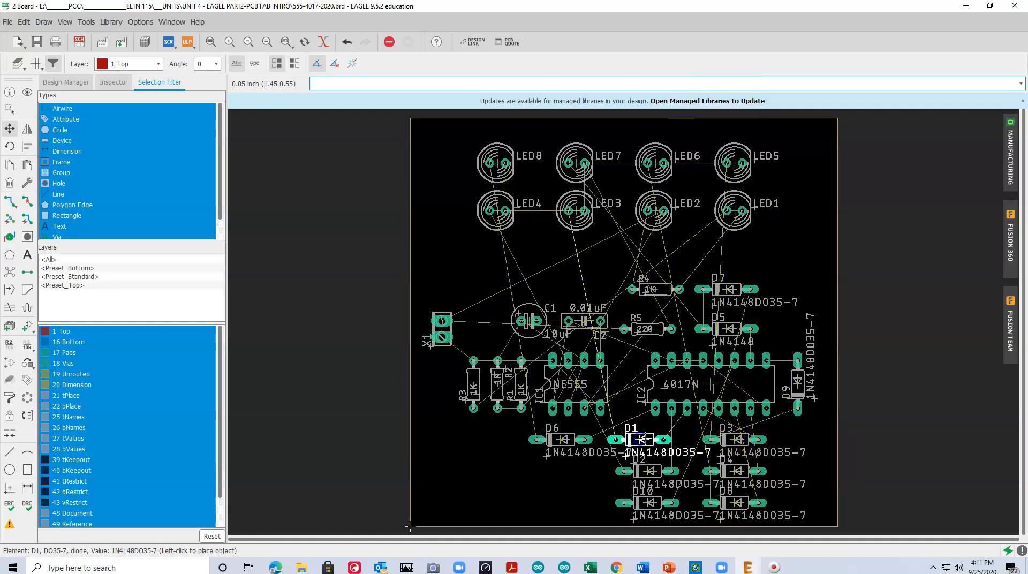
click(648, 439)
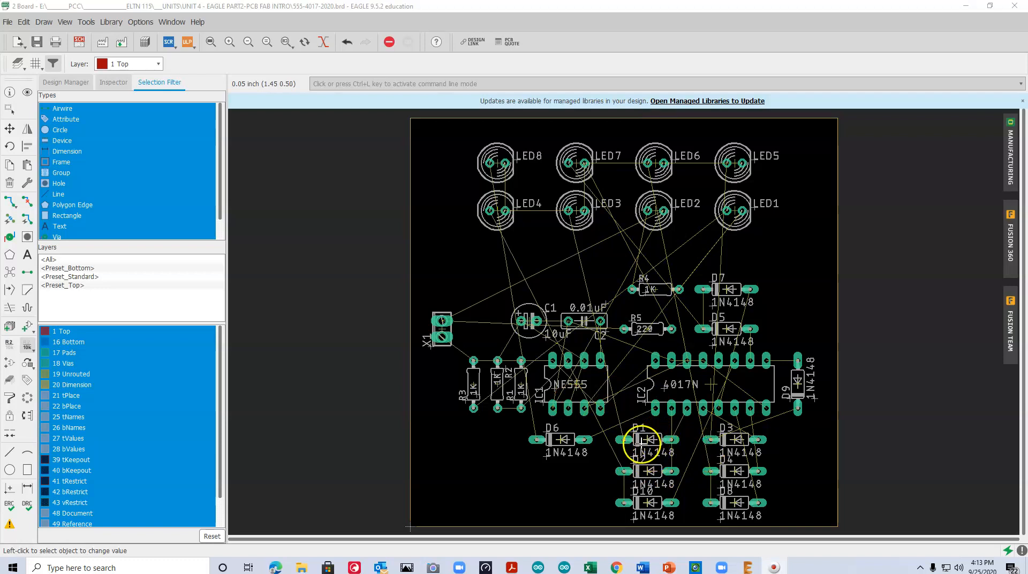
Move diodes D1, D3, D2 and D4 up one 0.05 inch grid step toward IC2
click(10, 129)
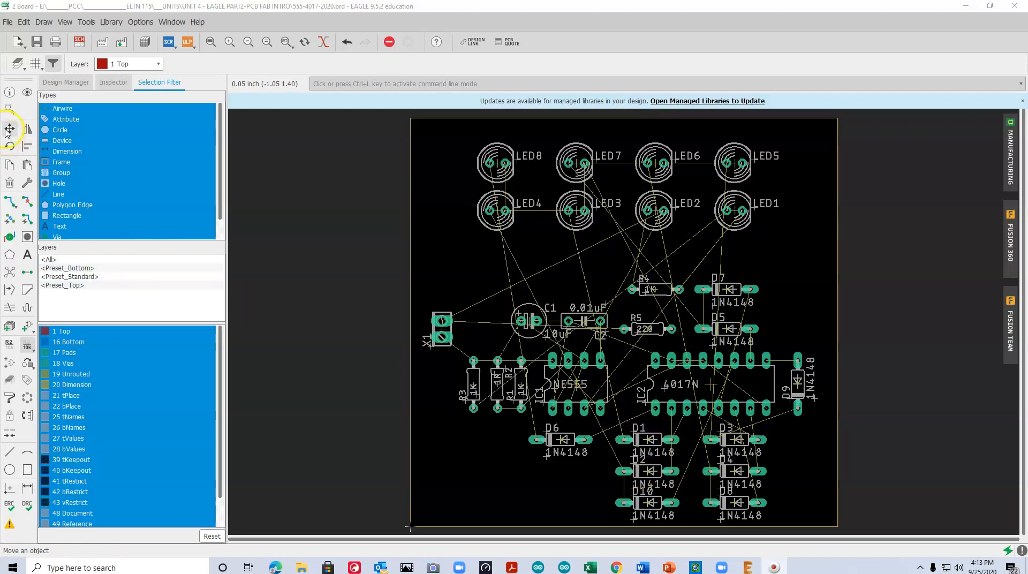
click(649, 439)
click(649, 432)
click(736, 439)
click(736, 431)
click(650, 471)
click(651, 463)
click(704, 471)
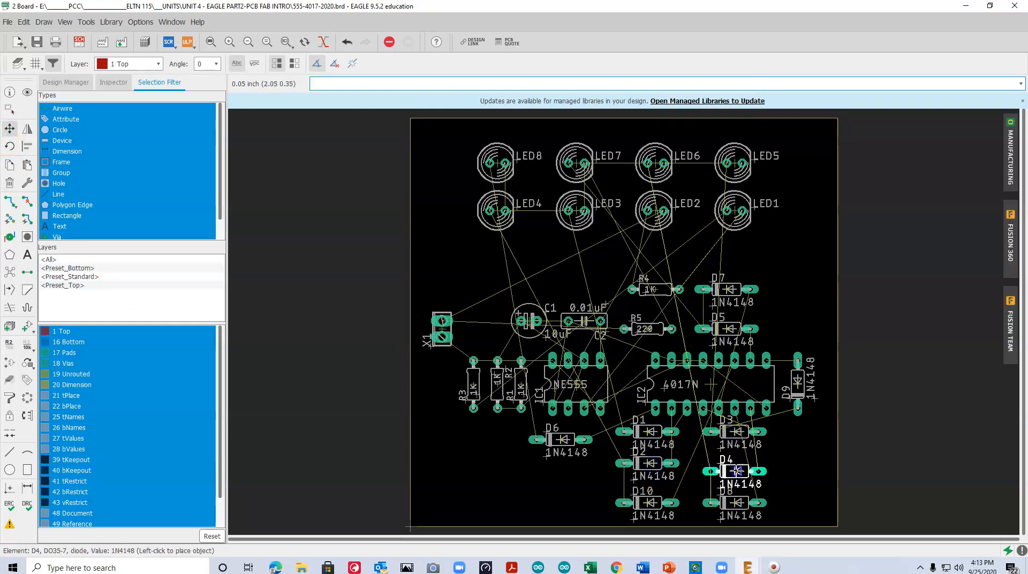
click(737, 463)
click(648, 463)
click(649, 463)
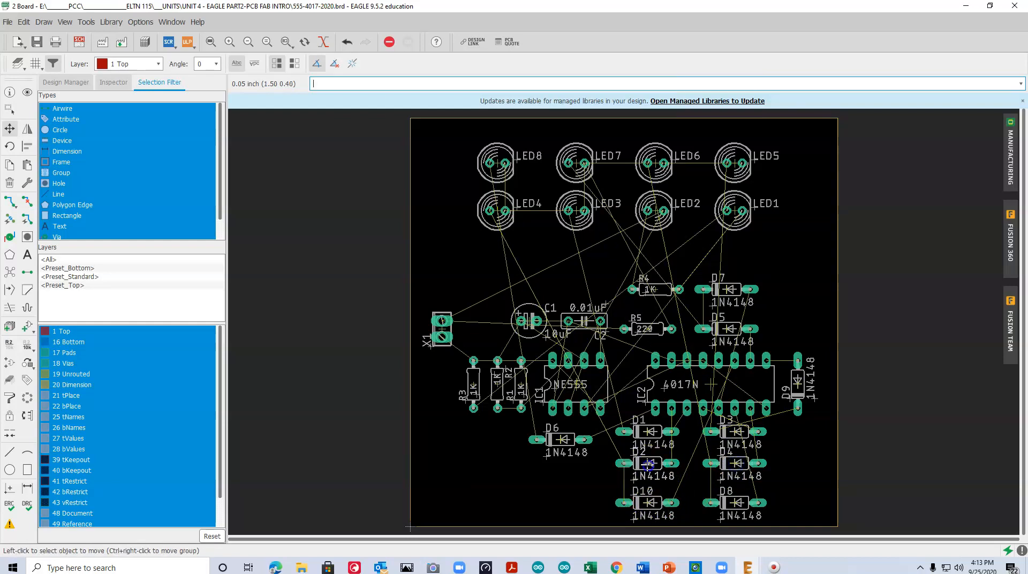
Move diodes D10, D8, D2 and D4 down one 0.05 inch grid step to even out the row spacing
click(649, 503)
click(649, 511)
click(735, 502)
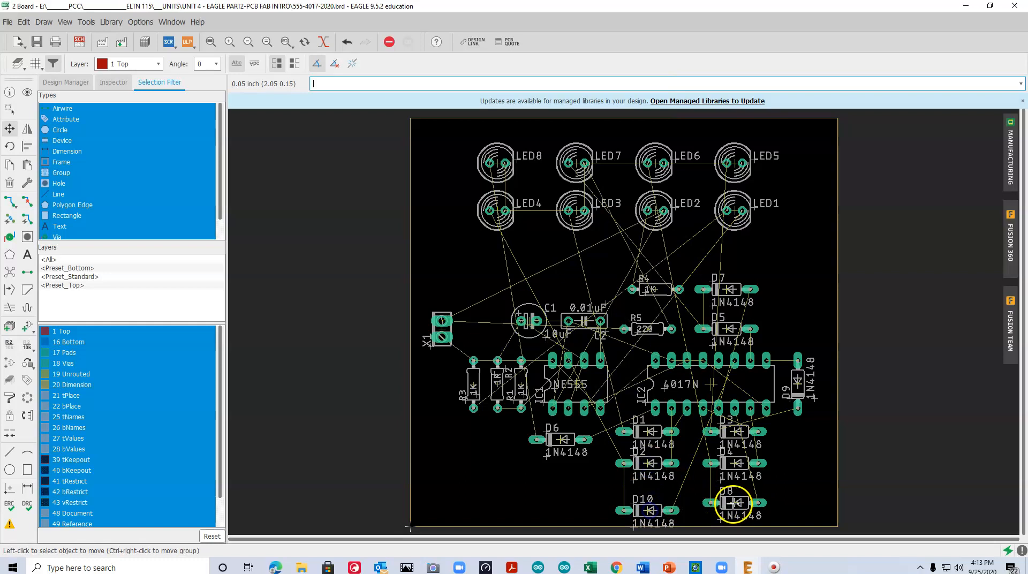
click(735, 510)
click(649, 464)
click(649, 471)
click(736, 463)
click(735, 471)
Move diode D6 directly beneath IC1 in line with D1, and recalculate the shortest airwires with Ratsnest
click(553, 439)
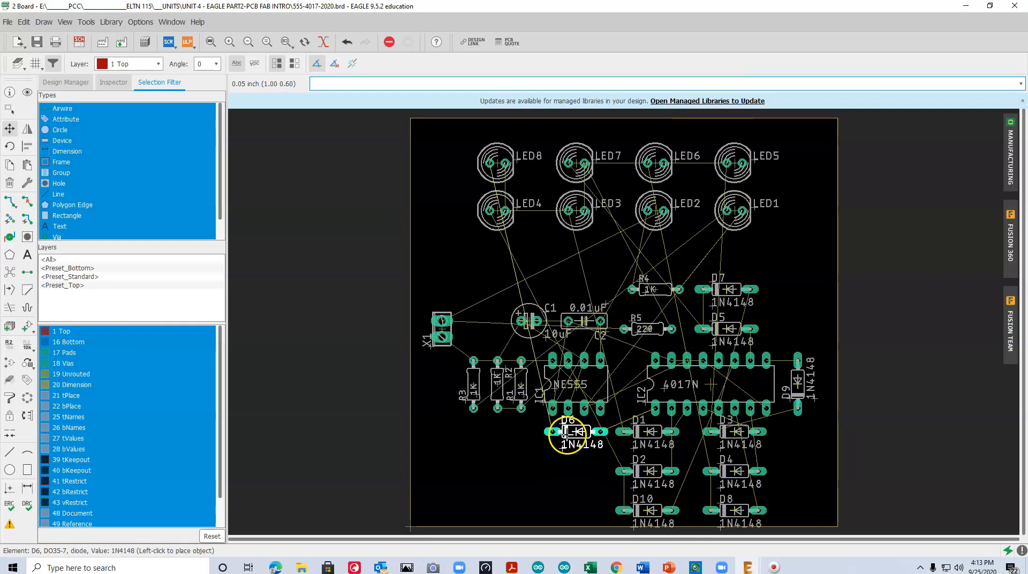
click(565, 432)
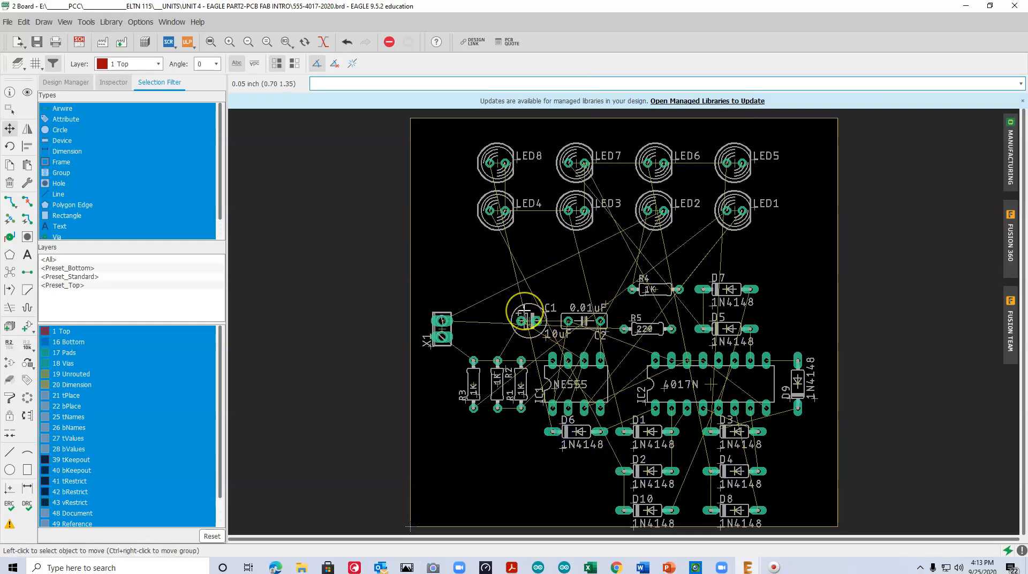
scroll(524, 309, up, 1)
scroll(561, 299, down, 1)
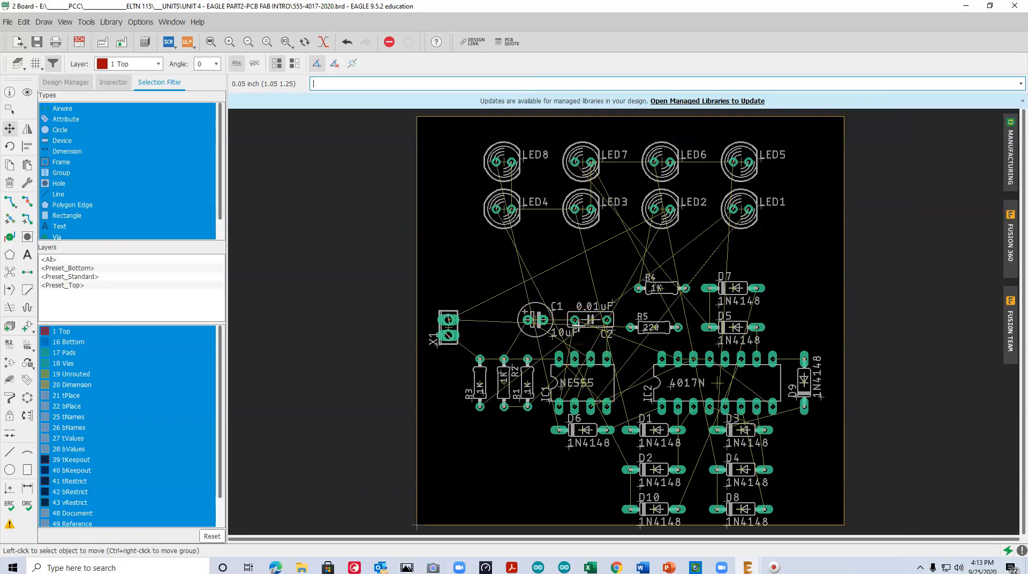
click(9, 275)
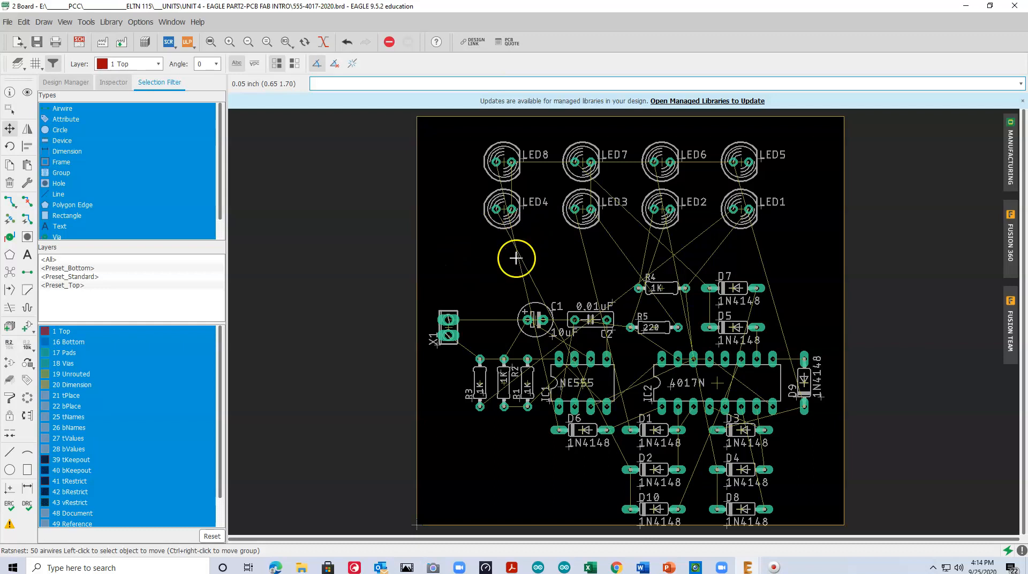
Examine the LED, diode and resistor connections in the schematic and return to the board
click(79, 42)
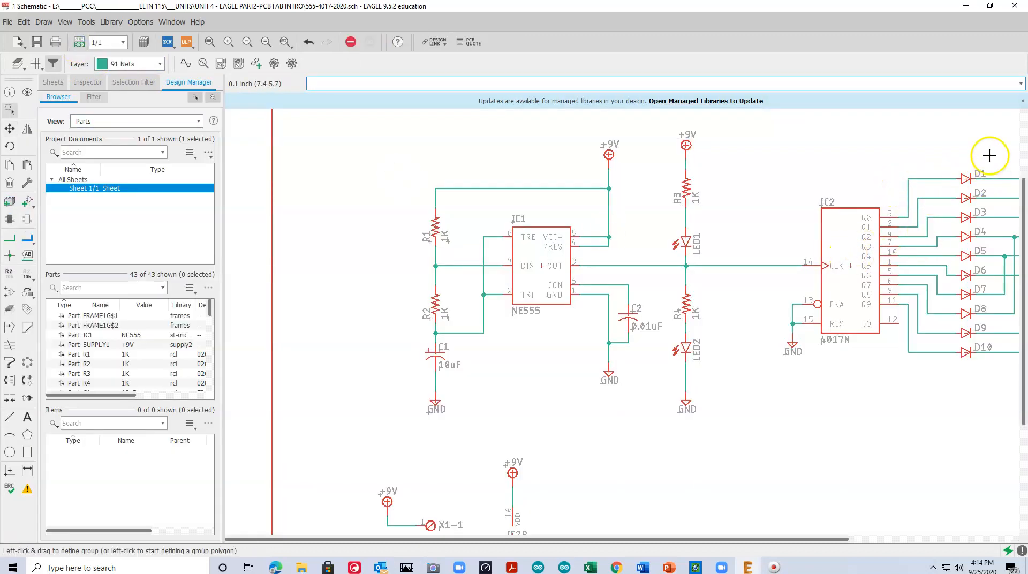
drag(805, 539, 880, 537)
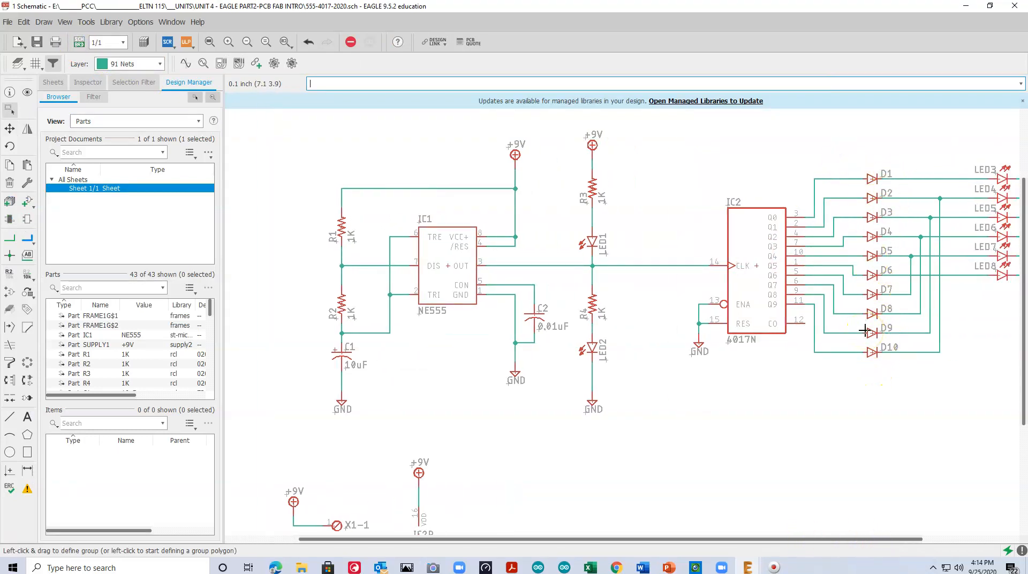
drag(792, 540, 890, 539)
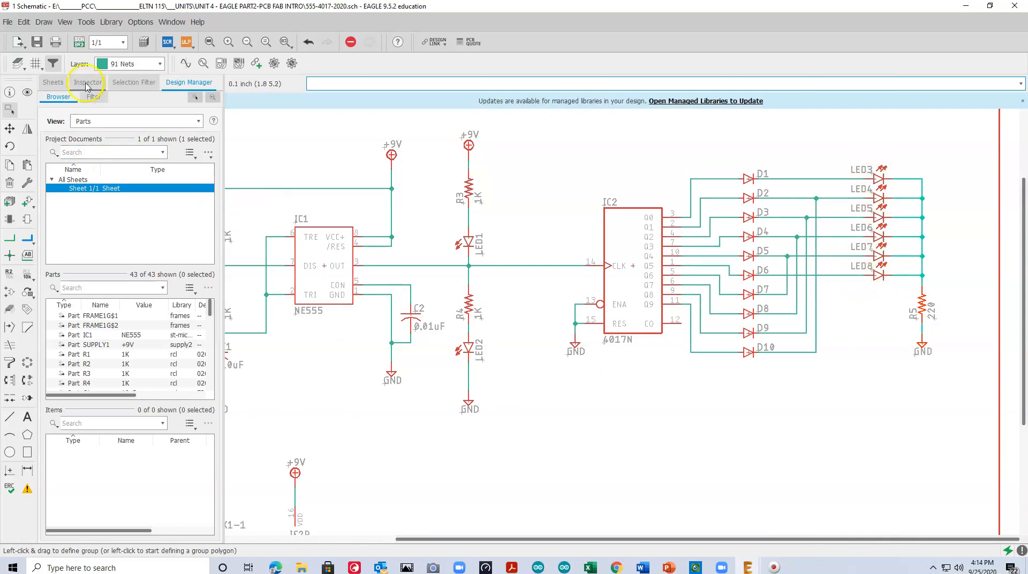
click(79, 42)
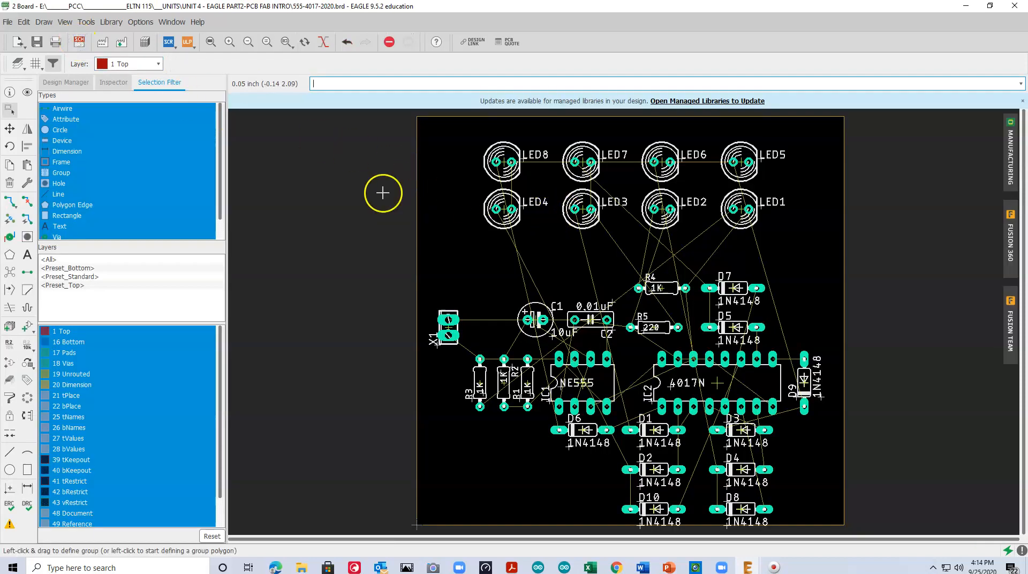
Move LED1 and LED2 side by side into the board's lower-left area, below the resistors
click(9, 128)
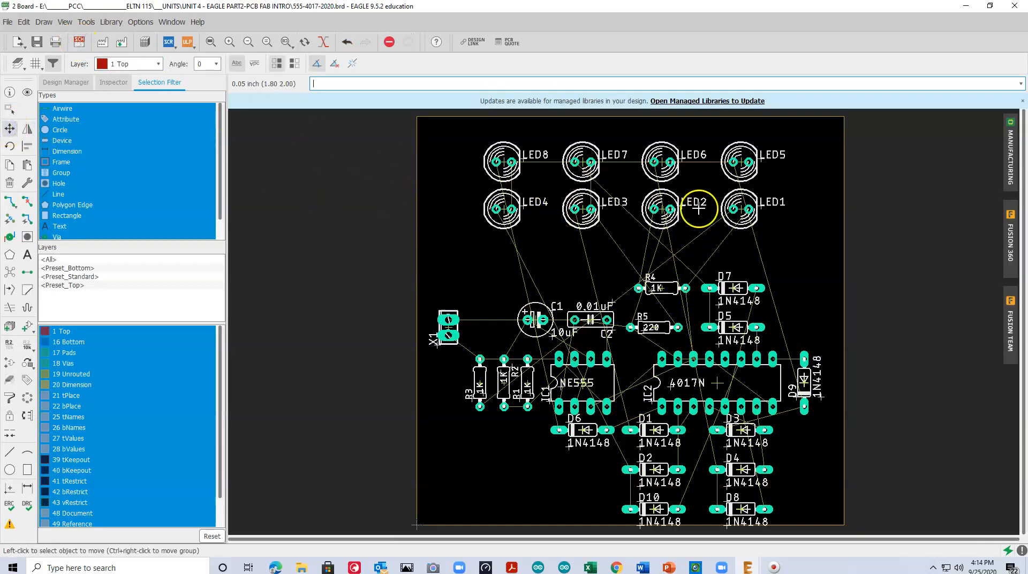
click(741, 209)
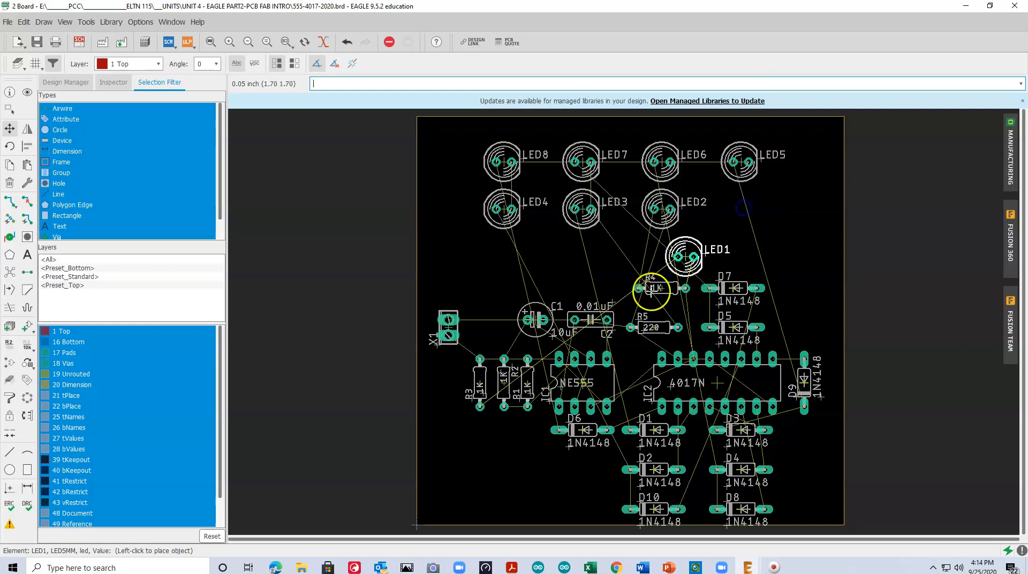
click(463, 469)
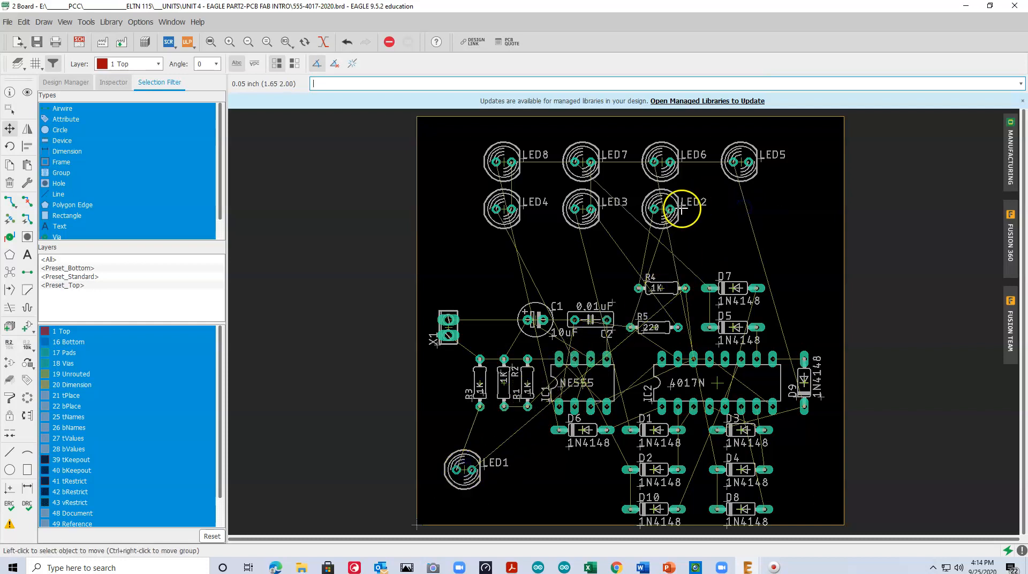
click(660, 209)
click(527, 472)
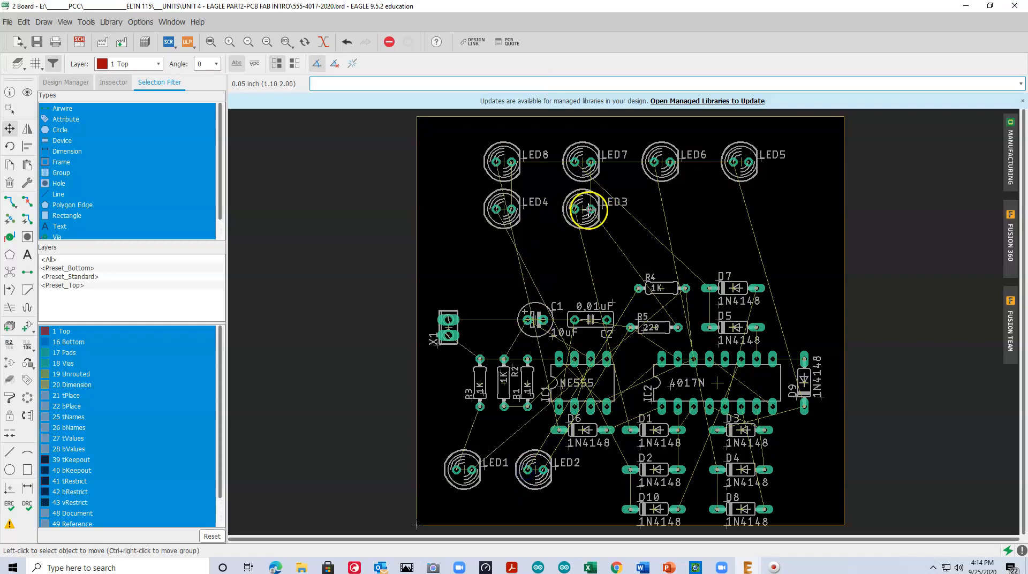
Rearrange the second LED row by placing LED3 near the board's left edge, followed by LED4 and LED5 to its right
click(583, 208)
click(448, 208)
click(504, 209)
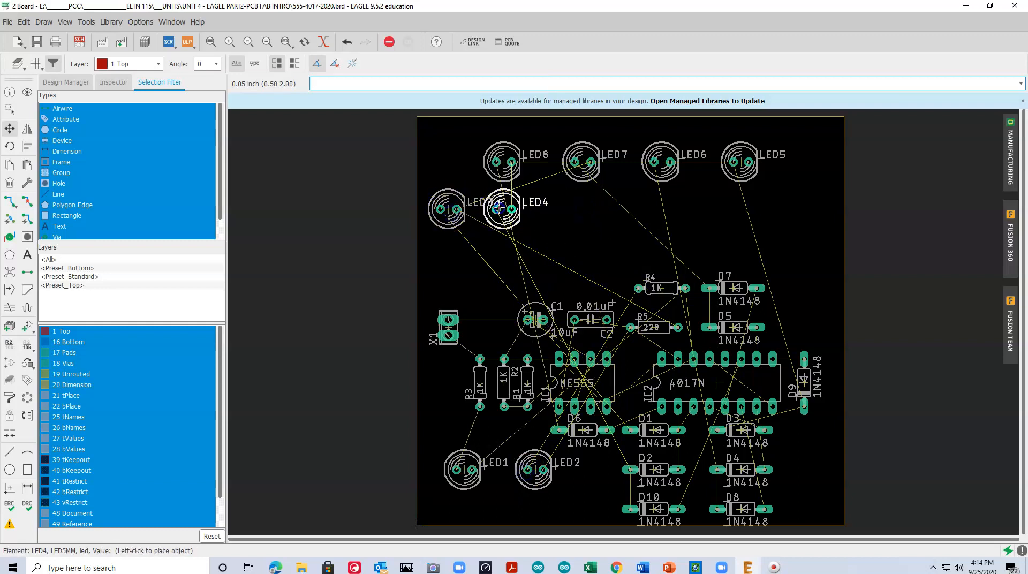
click(518, 209)
click(765, 176)
click(736, 161)
click(585, 209)
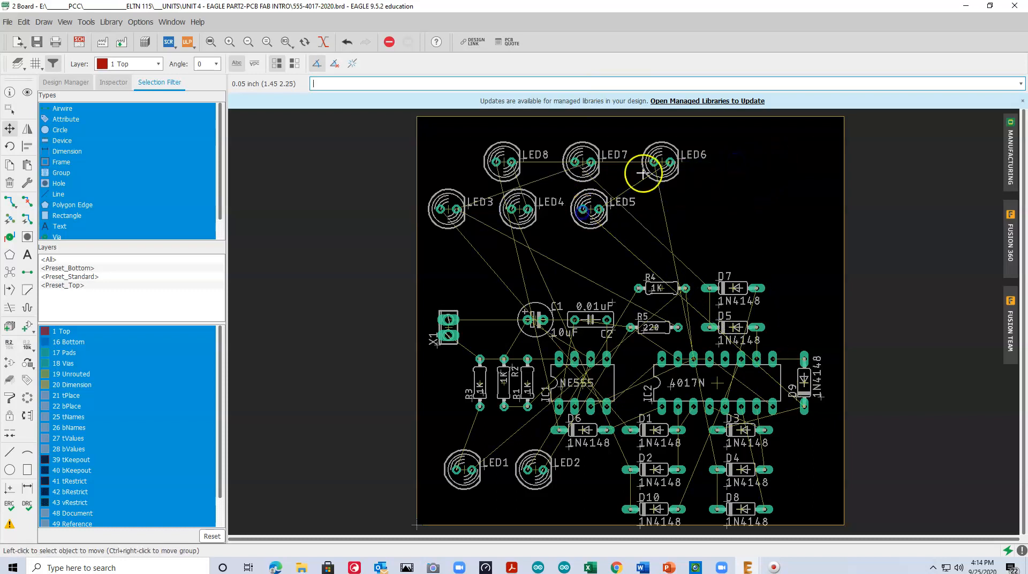
Move LED6, LED7 and LED8 down into the LED3–LED5 row, placing them in order after LED5
click(651, 163)
click(666, 208)
click(569, 166)
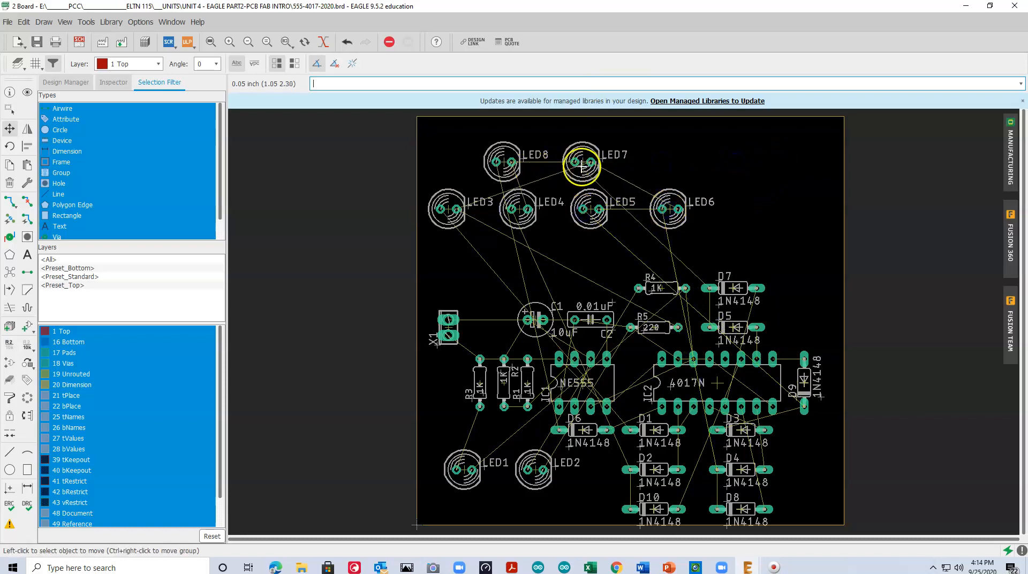
click(740, 209)
click(503, 161)
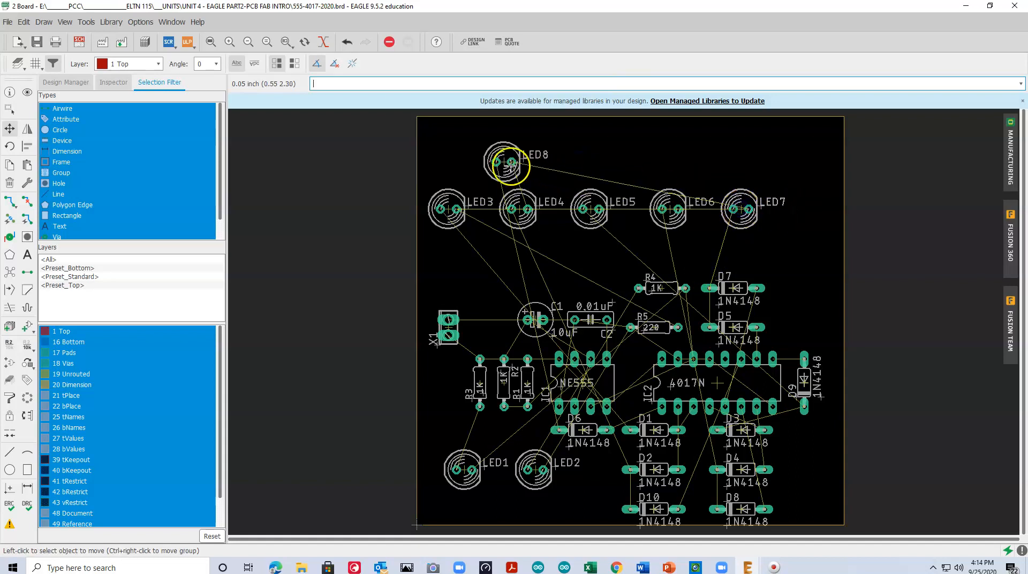
click(805, 210)
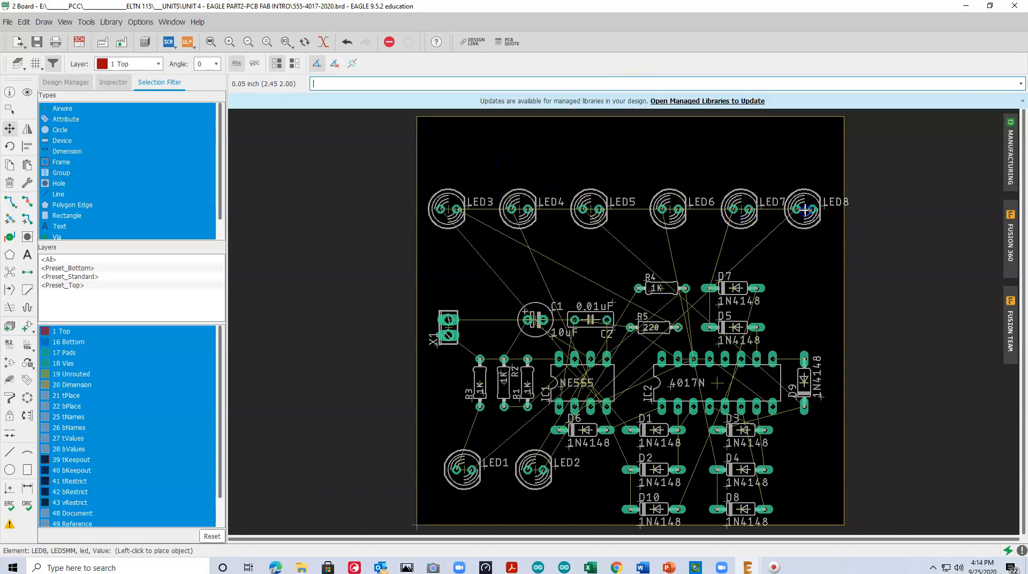
Move the name labels of LED3 through LED8 from beside their symbols to below each LED
click(469, 204)
click(428, 241)
click(539, 204)
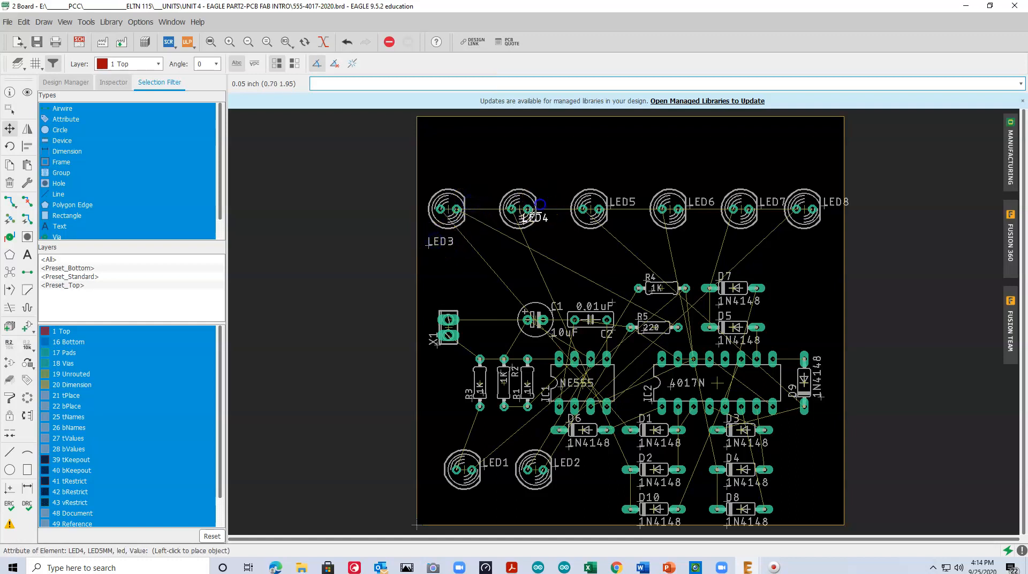
click(491, 242)
click(610, 203)
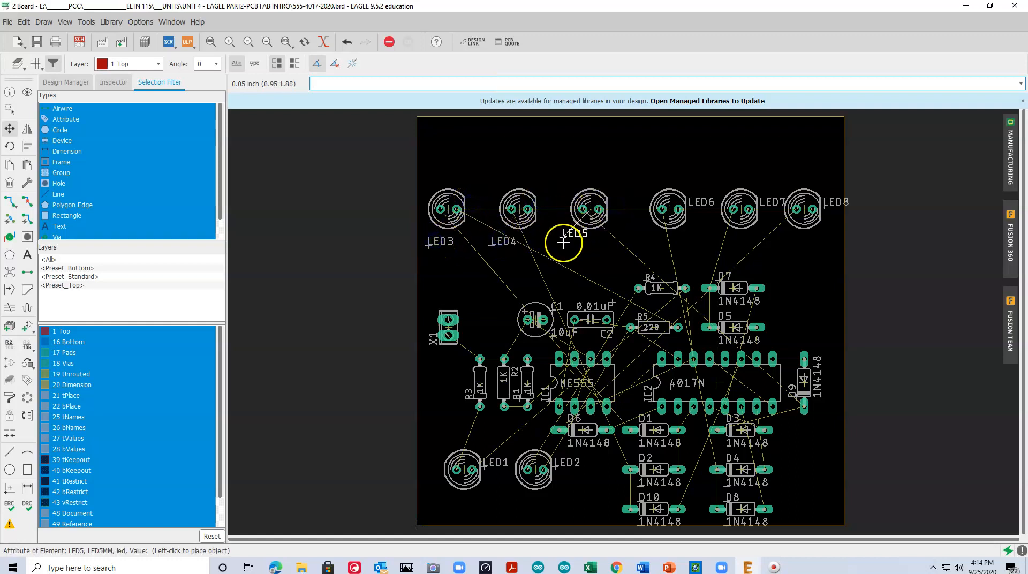
click(554, 243)
click(690, 204)
click(646, 242)
click(766, 203)
click(712, 231)
click(827, 204)
click(777, 238)
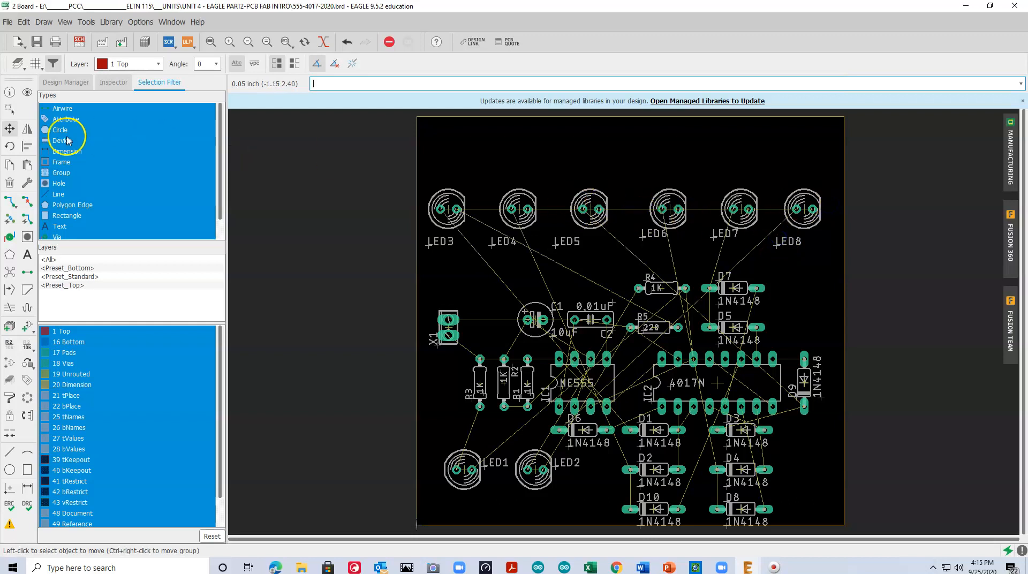
Shift LED8, LED5, LED4 and LED3 slightly along the row to even out the spacing between the LEDs
click(805, 208)
click(811, 209)
click(575, 211)
click(583, 210)
click(517, 208)
click(510, 209)
click(447, 208)
click(455, 207)
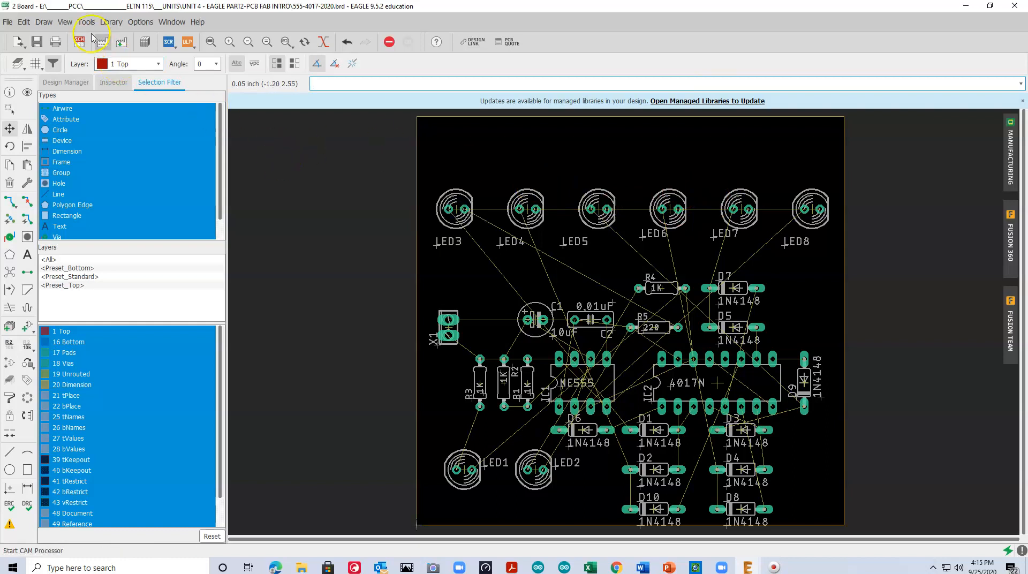
Turn on the board's grid display
click(35, 63)
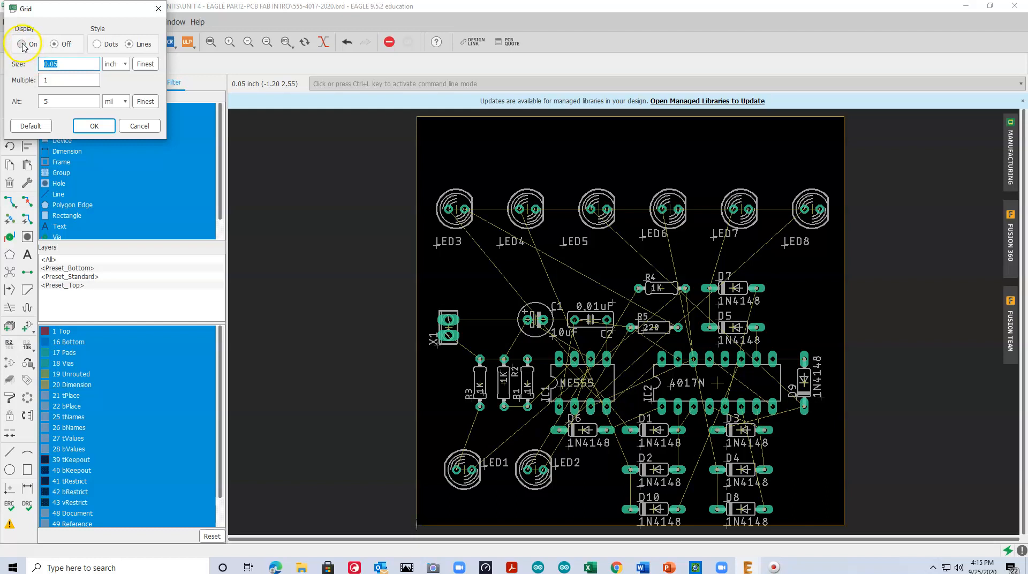
click(23, 44)
click(94, 126)
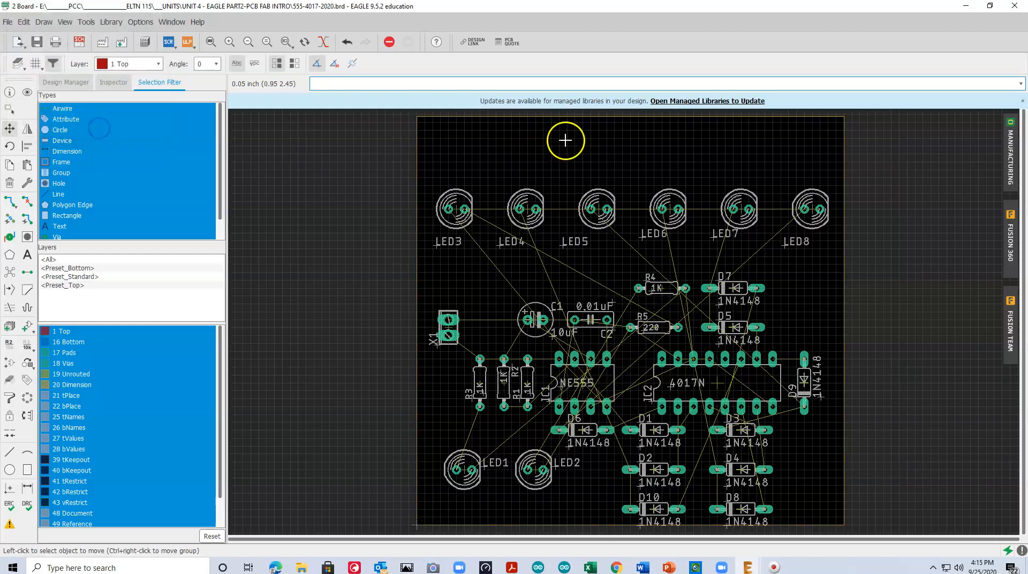
Try LED7 closer to LED6, and return it to its evenly spaced place in the row
scroll(559, 143, up, 2)
scroll(559, 143, up, 1)
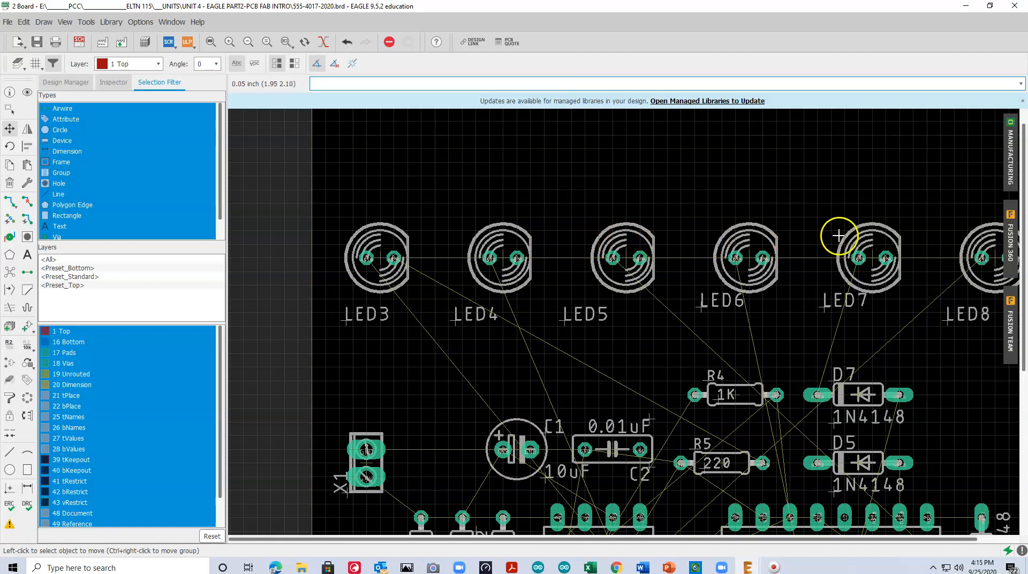
drag(673, 538, 782, 536)
click(827, 258)
click(801, 258)
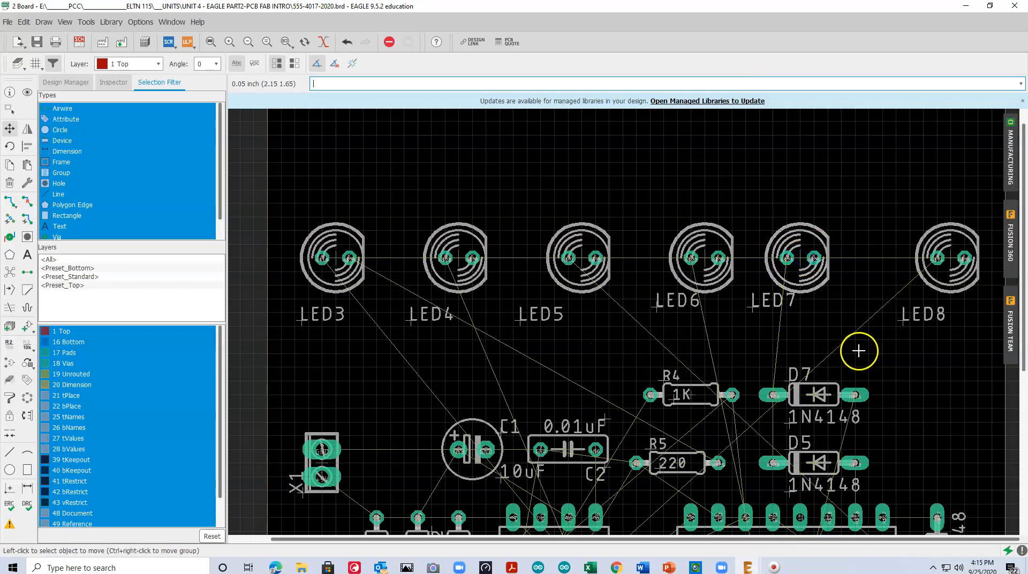
click(799, 258)
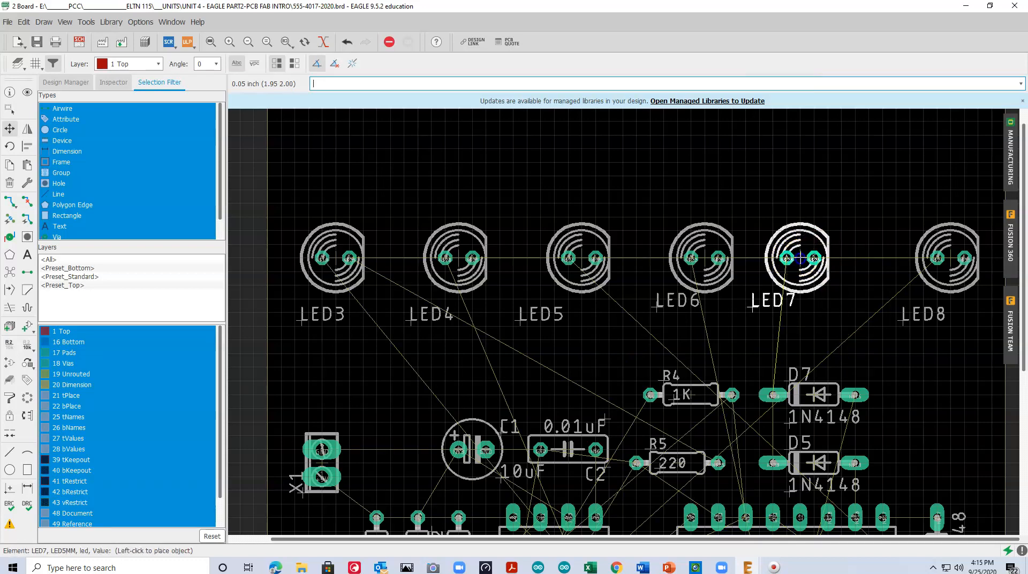
click(840, 257)
click(838, 254)
click(823, 255)
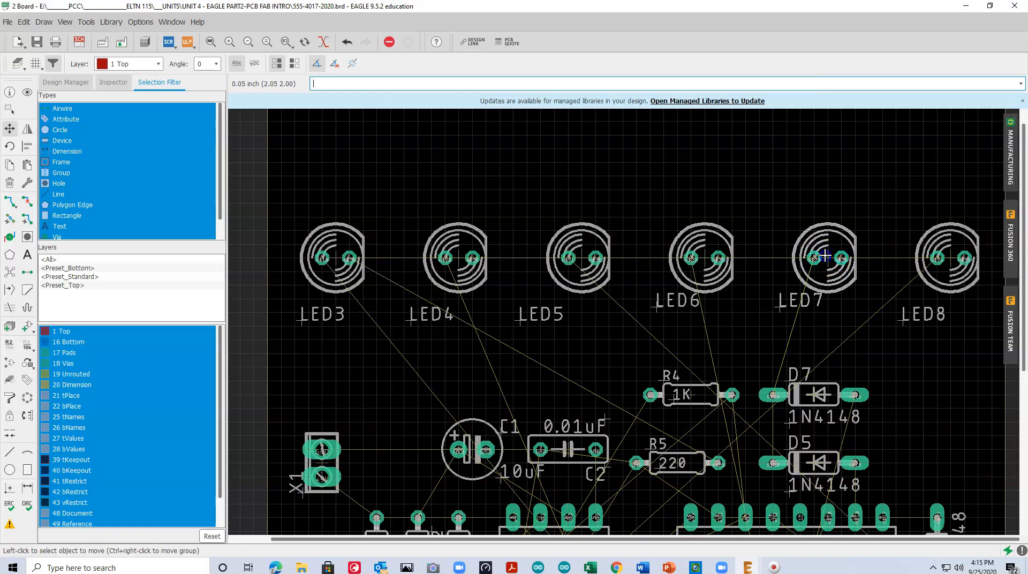
click(951, 254)
click(950, 253)
Move the board outline's top edge down to just above the LED3–LED8 row
click(211, 43)
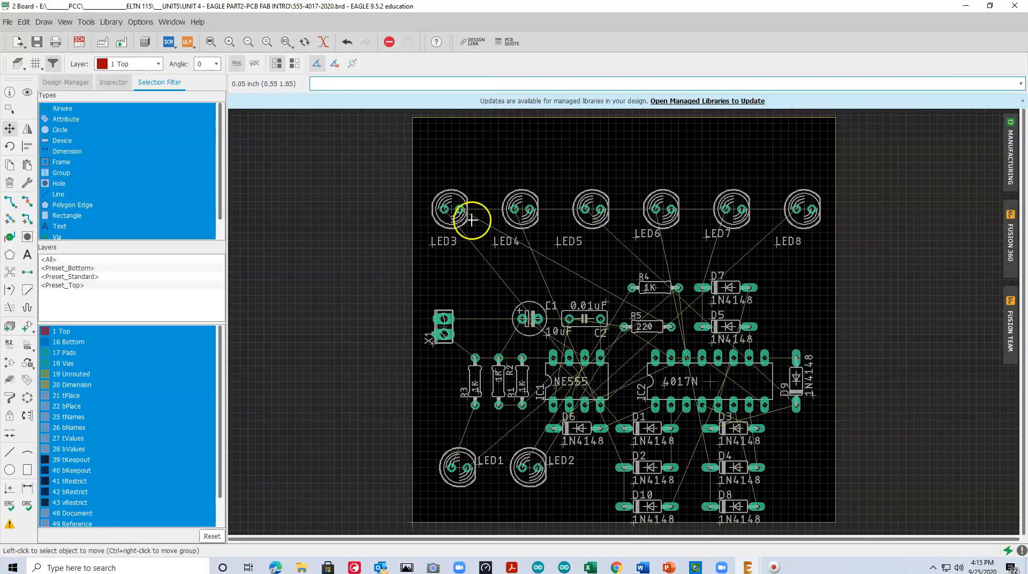
click(10, 129)
click(626, 118)
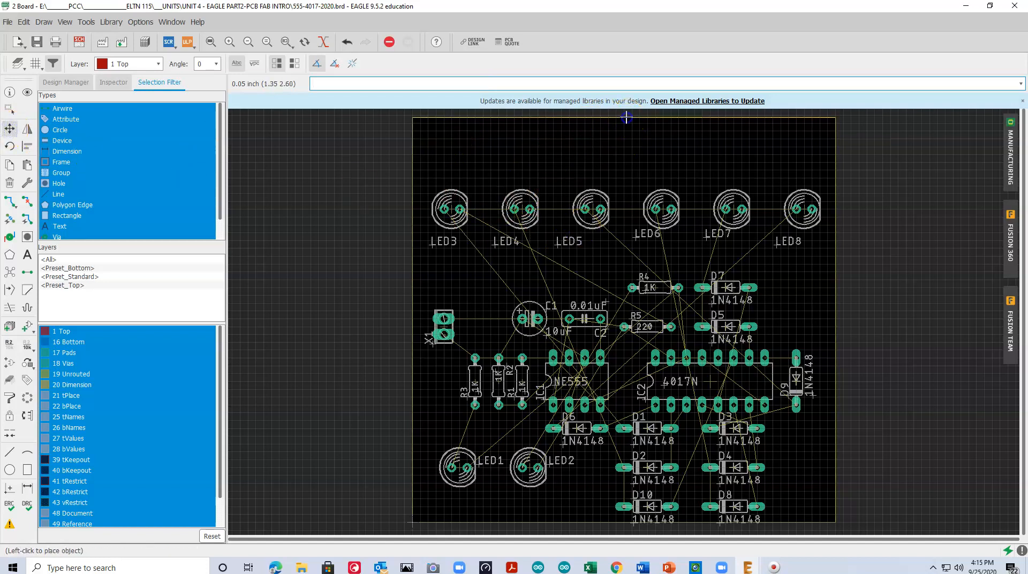
click(621, 179)
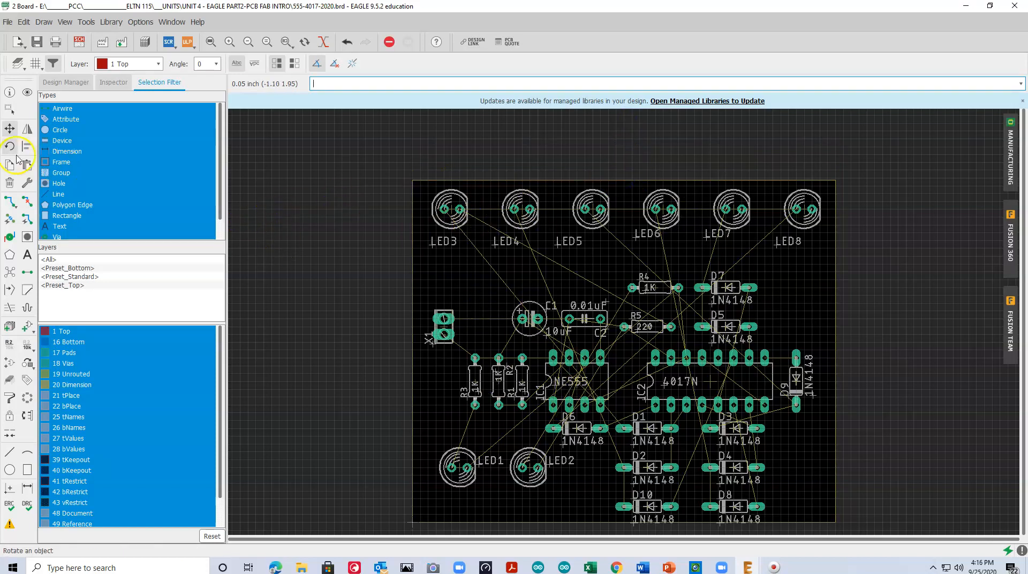
Group the LED3–LED8 row with the board's top edge and move the group down about 0.1 inch
click(9, 110)
mouse_move(384, 160)
mouse_down()
mouse_move(417, 184)
mouse_move(890, 271)
mouse_up()
click(504, 181)
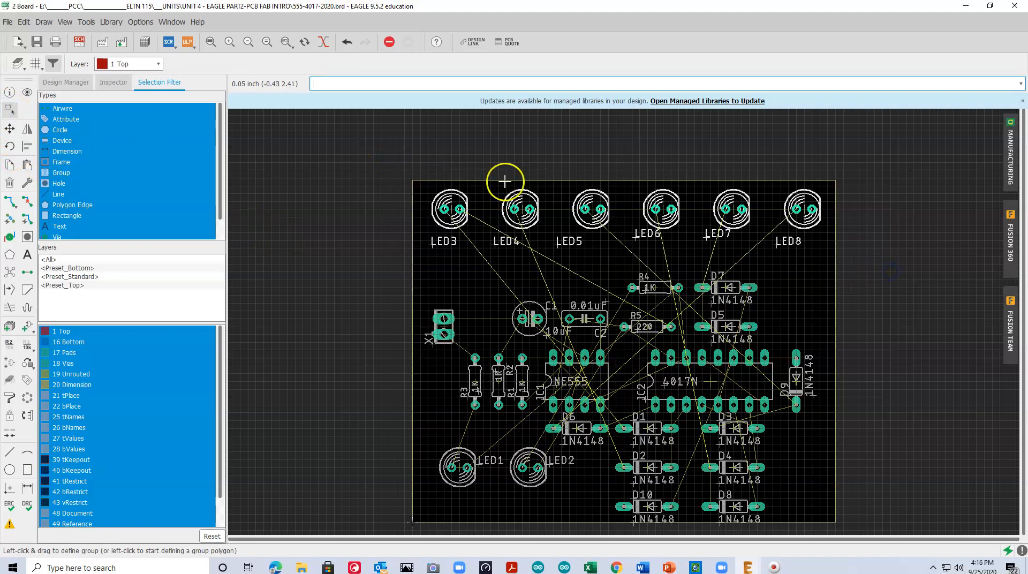
click(10, 129)
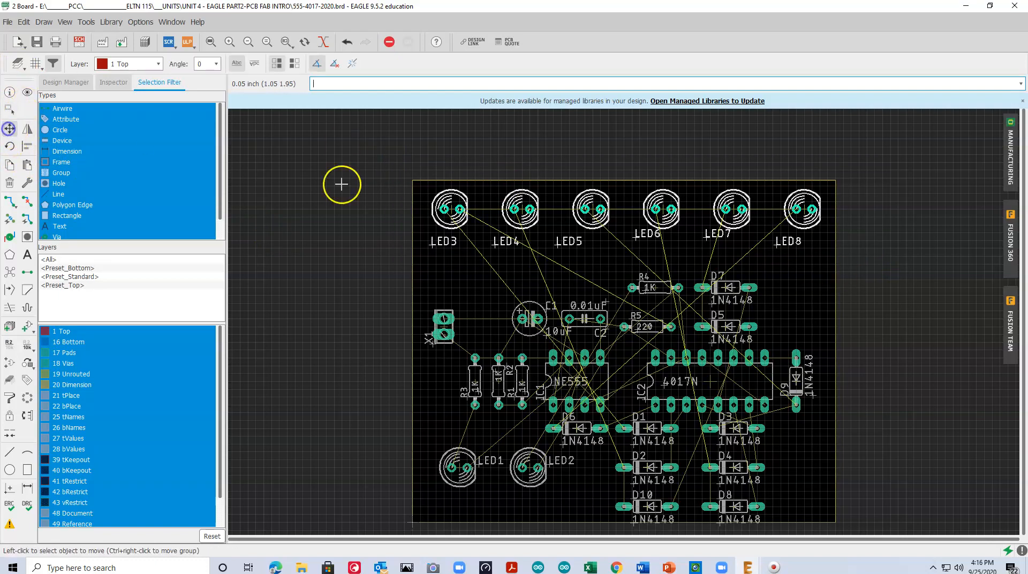
ctrl+right_click(621, 171)
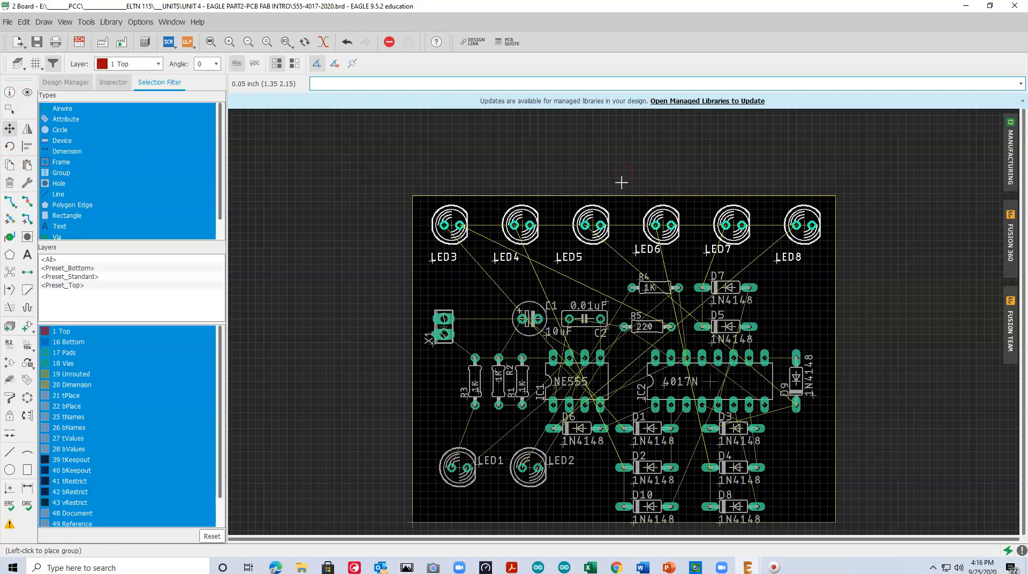
click(621, 182)
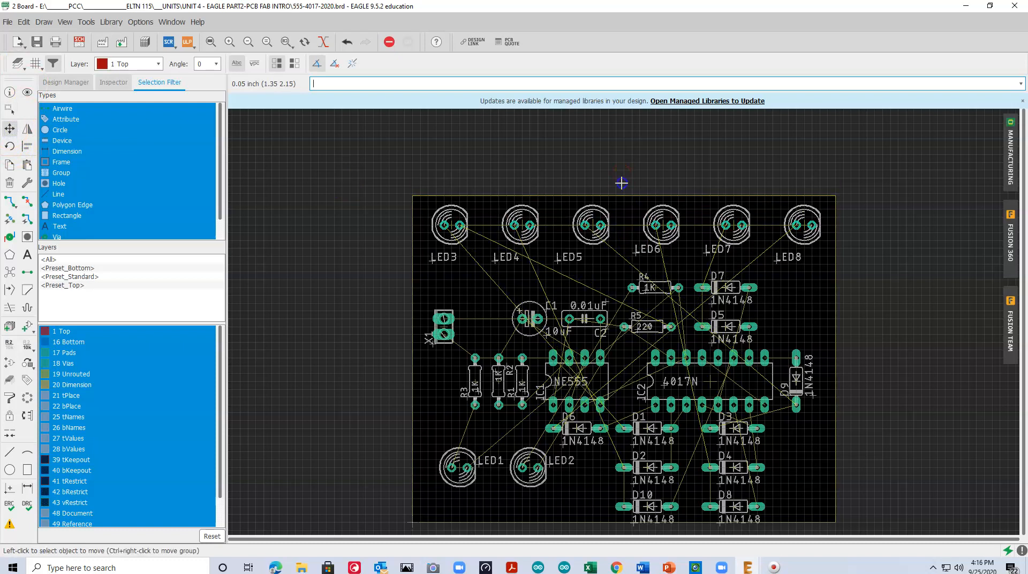
Reposition the name labels of LED8, LED7 and LED6 to the lower left of their LEDs
click(775, 262)
click(766, 258)
click(707, 254)
click(695, 253)
click(632, 252)
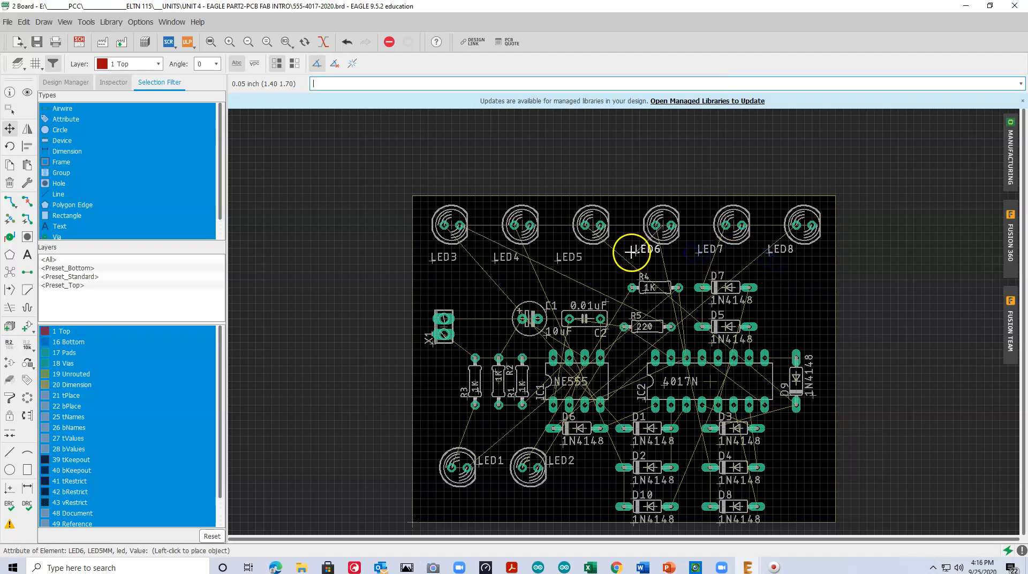
click(619, 252)
click(615, 254)
click(618, 253)
Reposition the name labels of LED5, LED4 and LED3 to the lower left of their LEDs
click(556, 261)
click(548, 257)
click(493, 265)
click(474, 255)
click(430, 260)
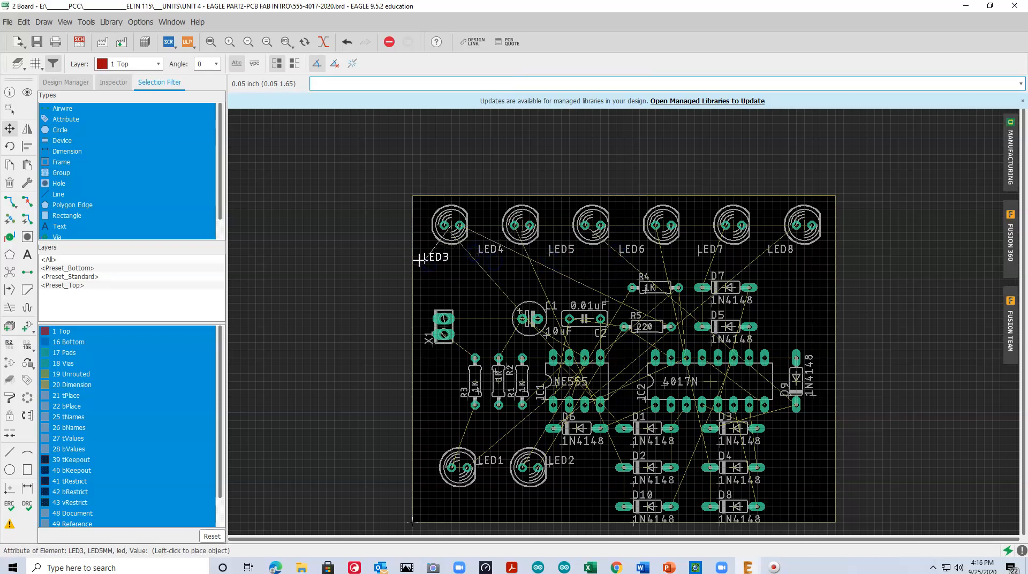
click(419, 258)
click(431, 258)
click(425, 259)
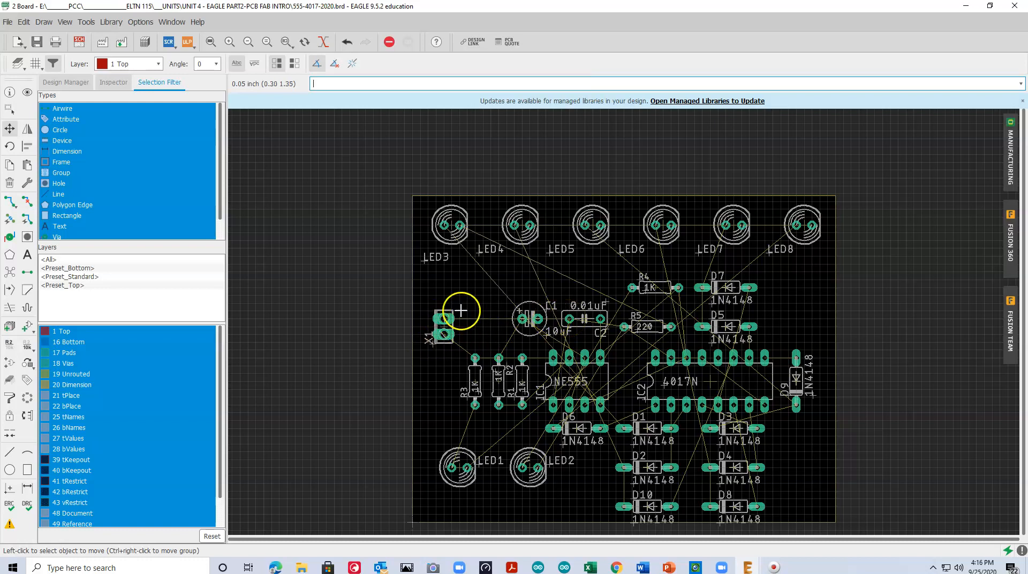
Move connector X1 against the board's left edge and place its name label upright above it
click(443, 326)
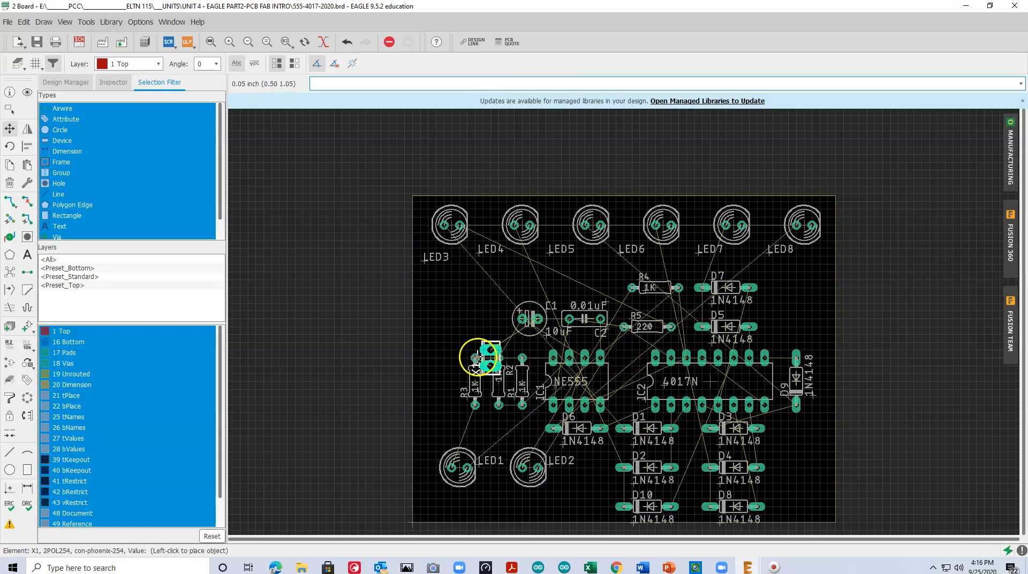
click(426, 346)
click(417, 359)
click(417, 360)
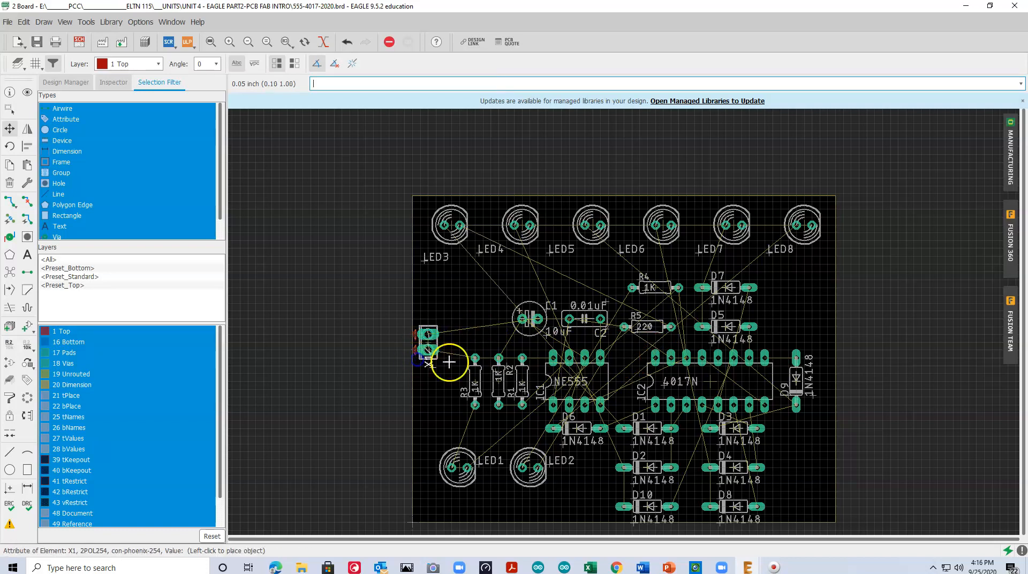
right_click(435, 311)
click(436, 315)
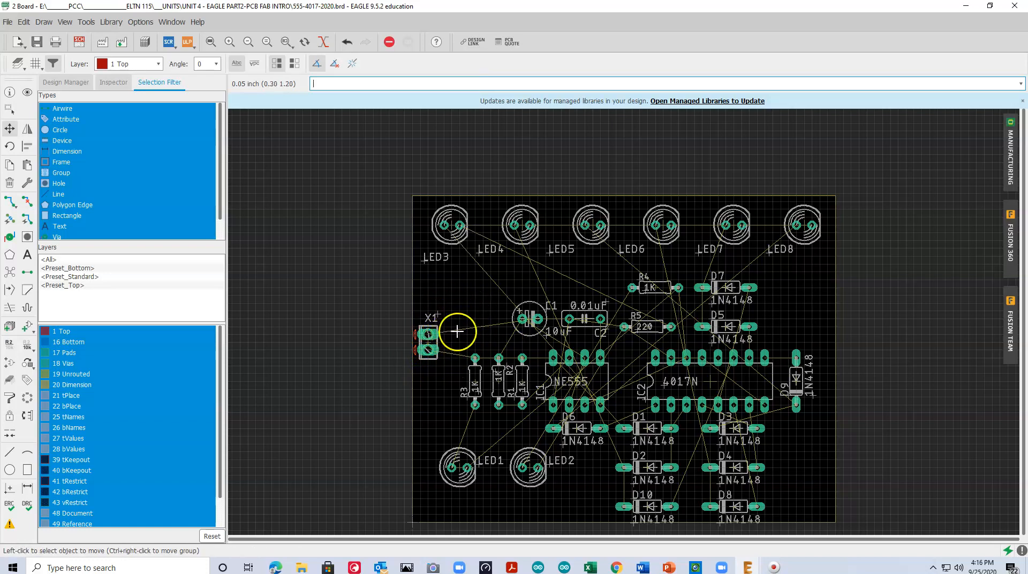
Check the signal name of the airwire from X1's upper pin and highlight its net with Show
click(9, 95)
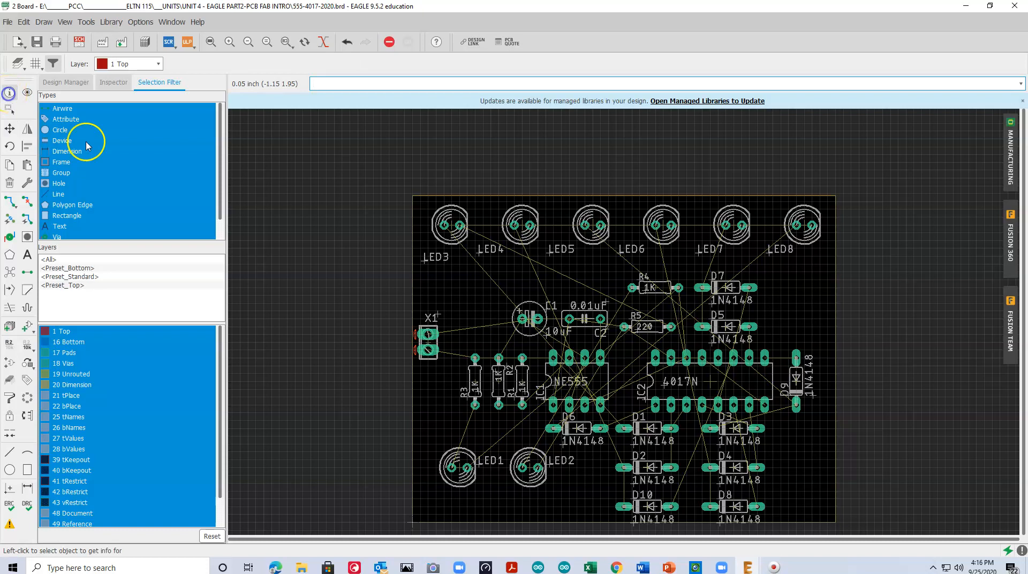
click(468, 329)
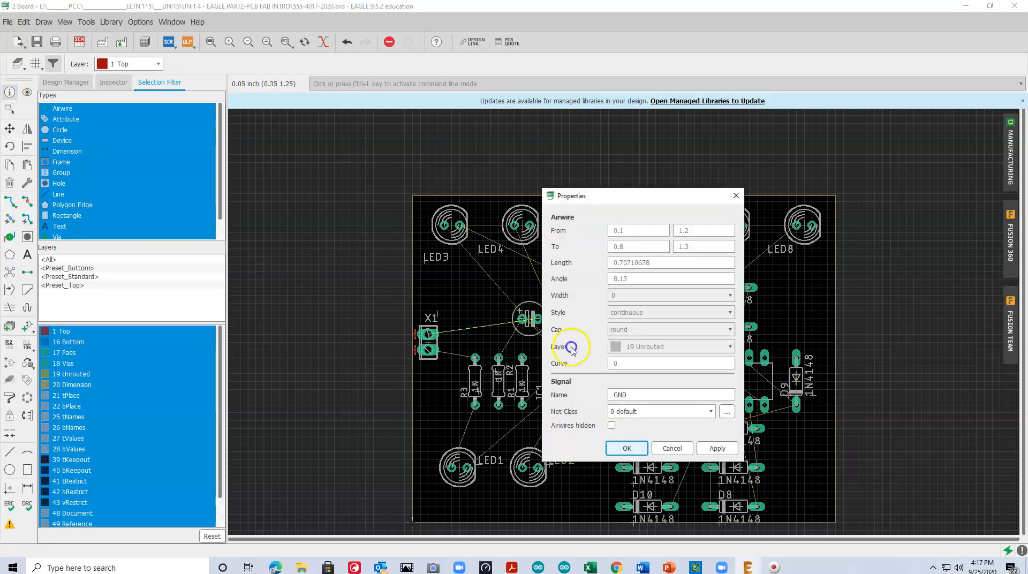
click(695, 394)
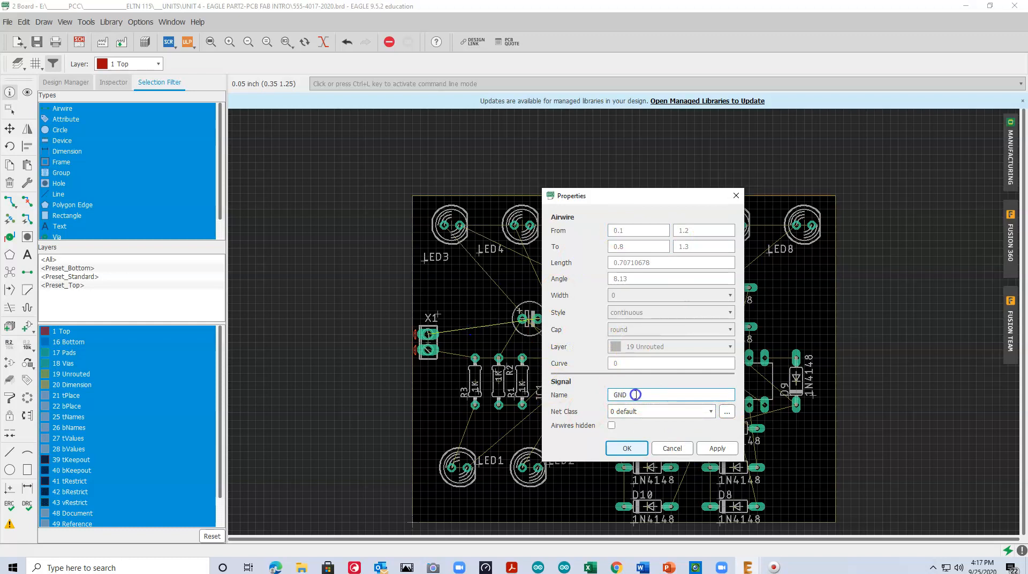
click(626, 448)
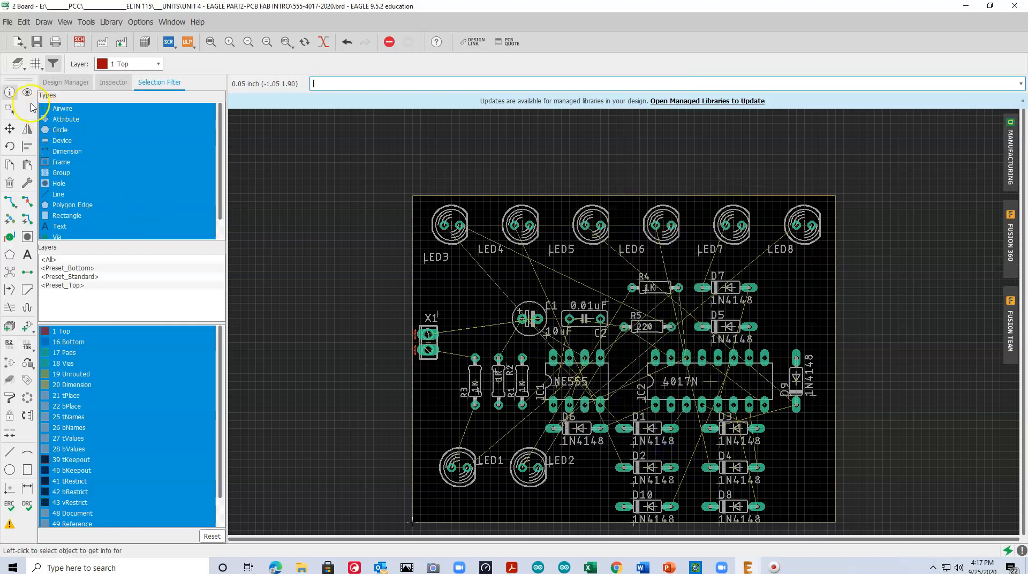
click(27, 93)
click(478, 325)
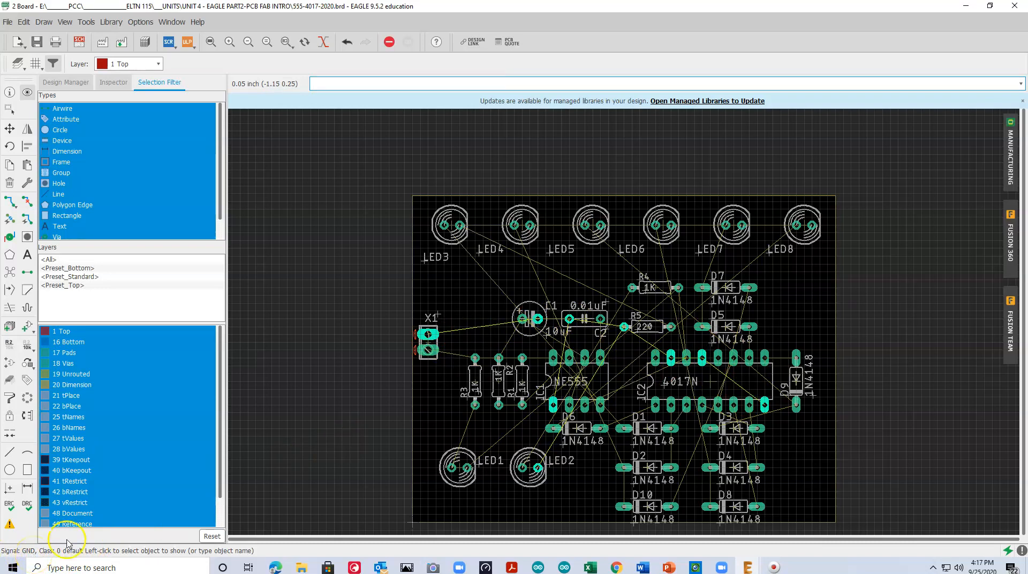
Add the text GND on layer 21 tPlace beside the upper pin of connector X1
click(27, 256)
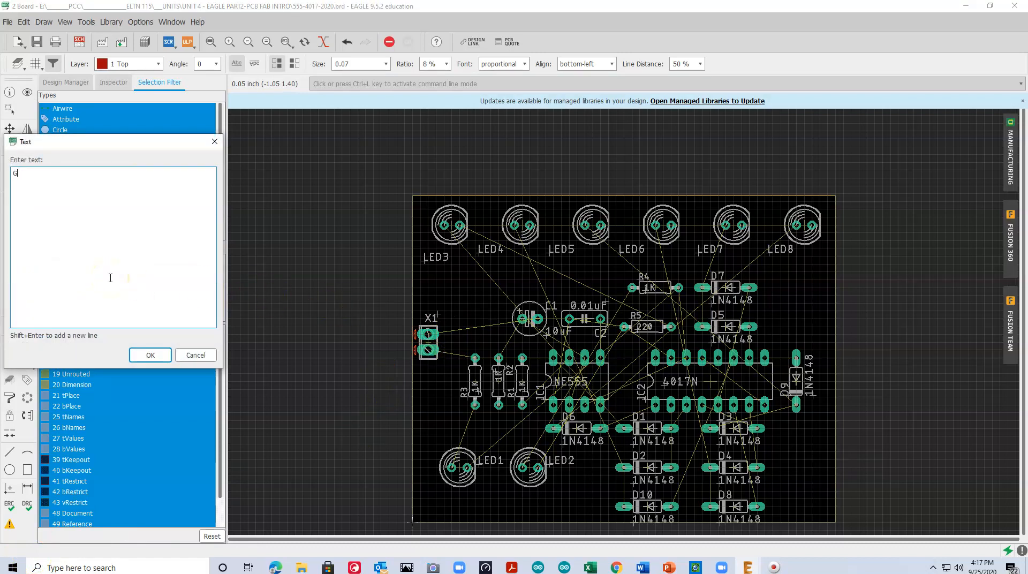
key(Return)
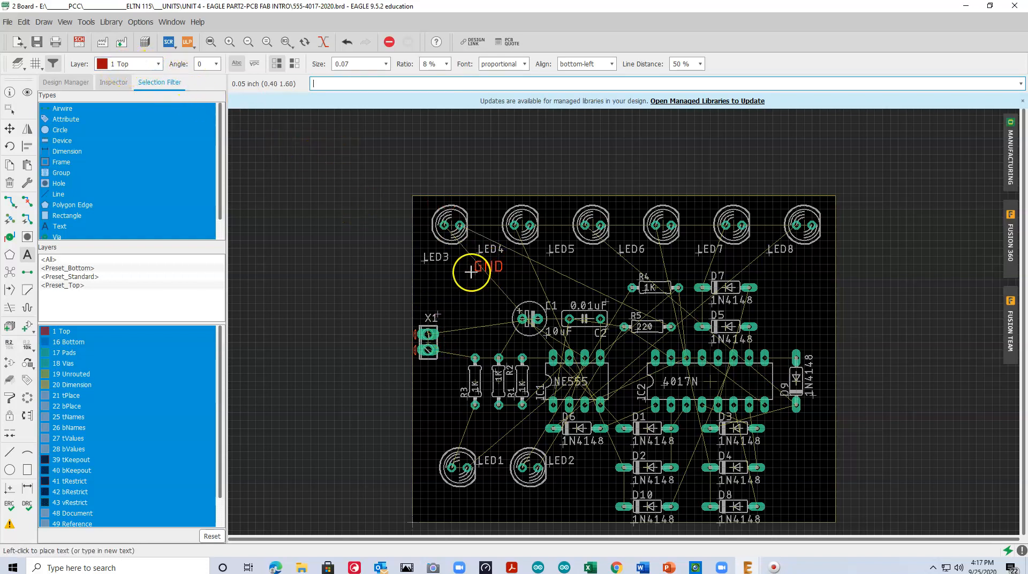
click(158, 65)
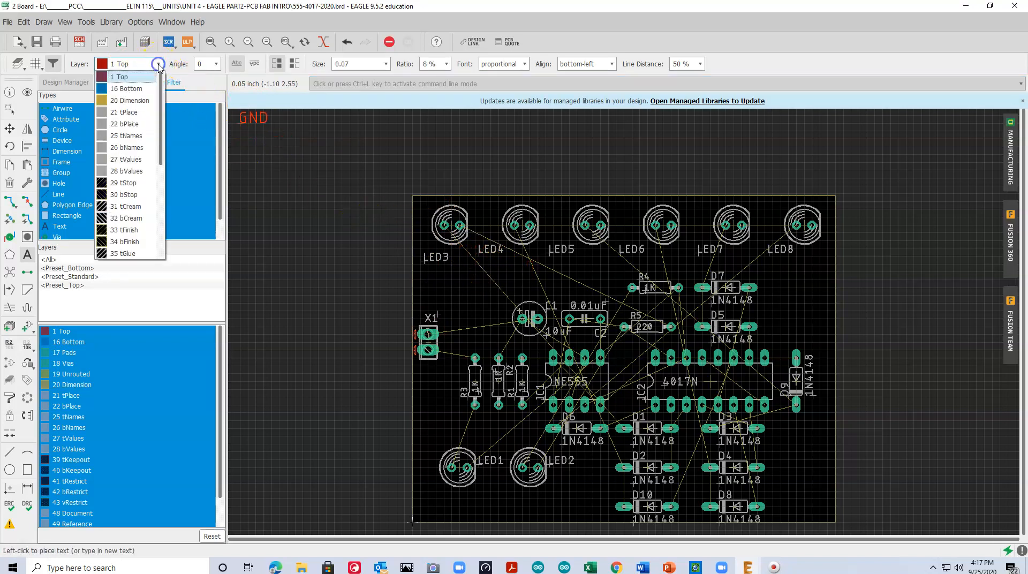
click(123, 113)
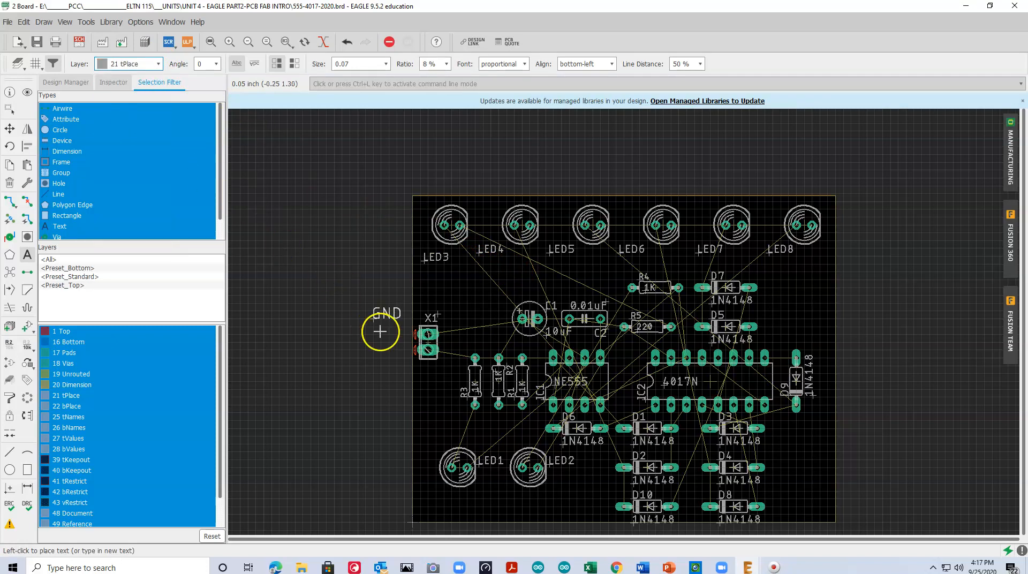
click(444, 335)
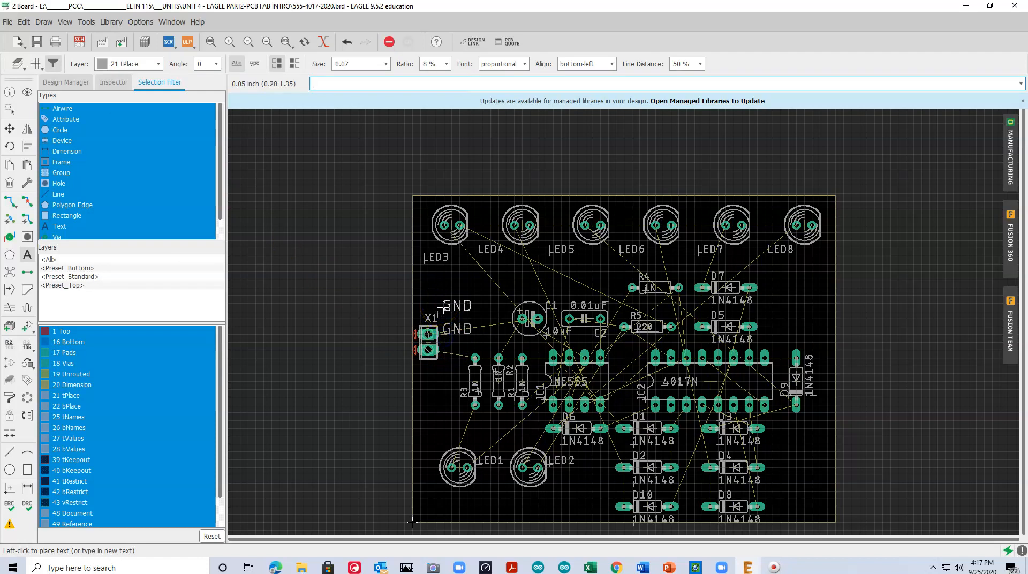
Add the text +9V on layer 21 tPlace beside the lower pin of connector X1
key(Escape)
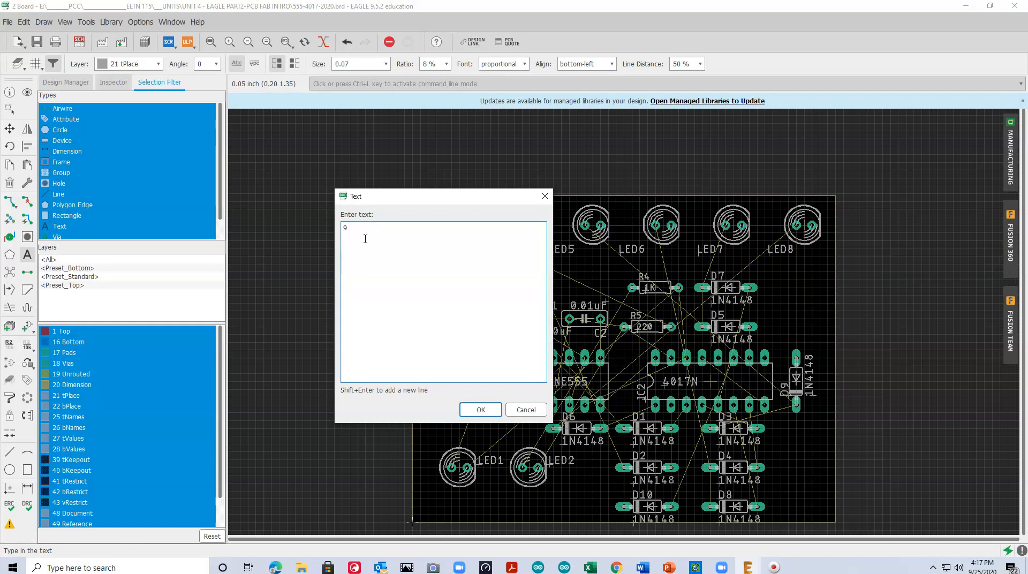
text(+9V)
key(Return)
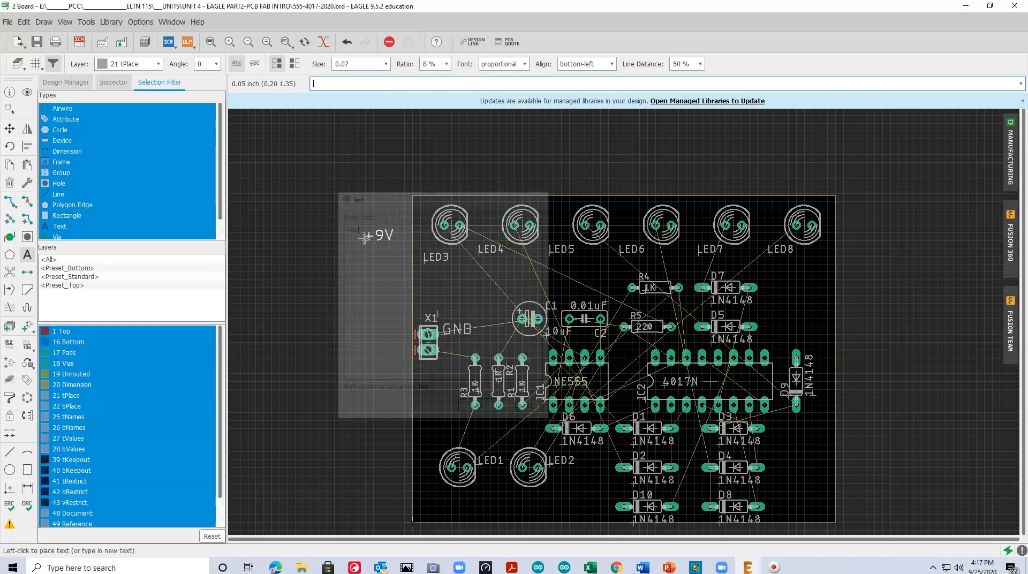
click(442, 355)
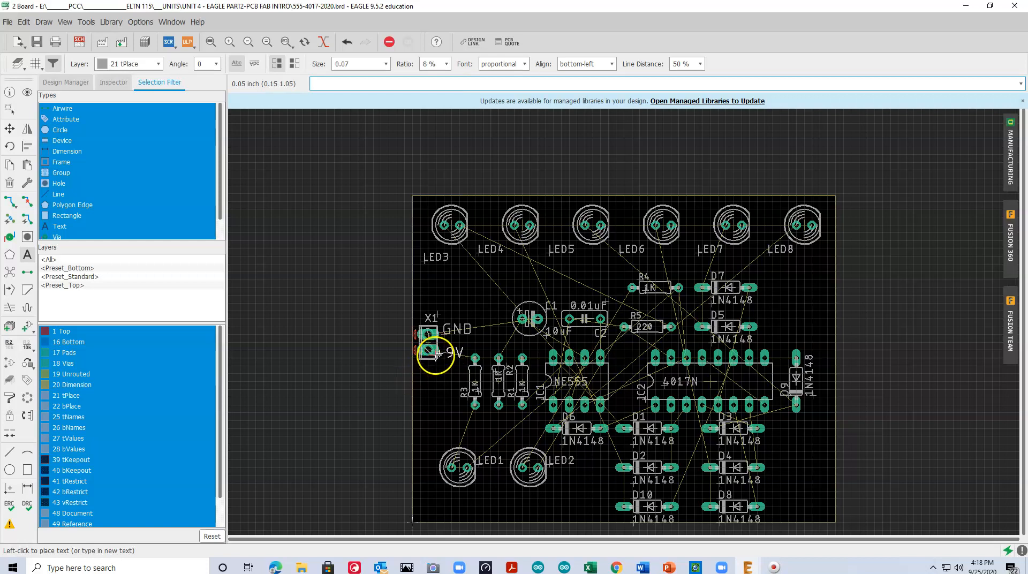
key(Escape)
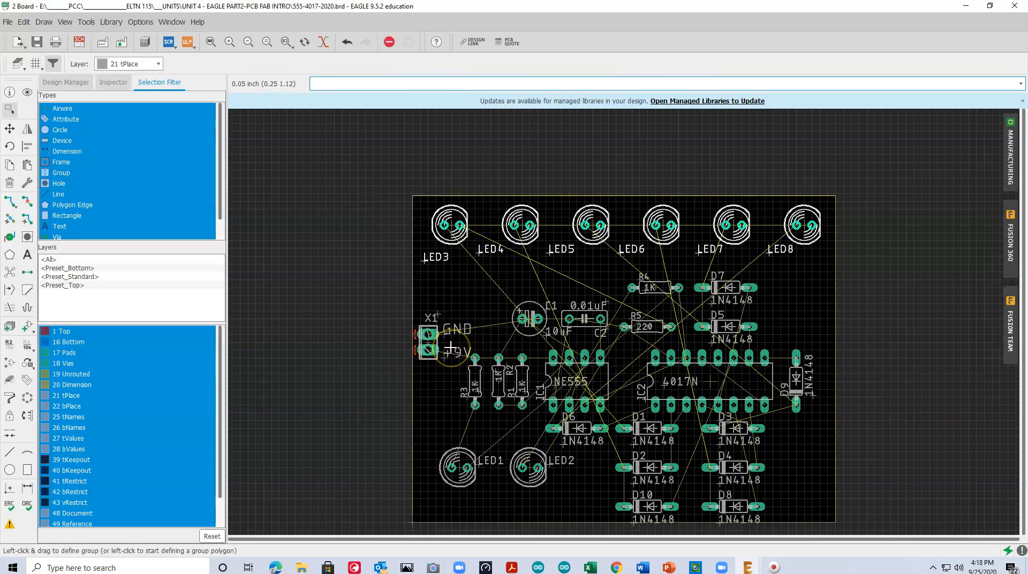
Set the board grid size to 0.025 inch
scroll(450, 349, up, 4)
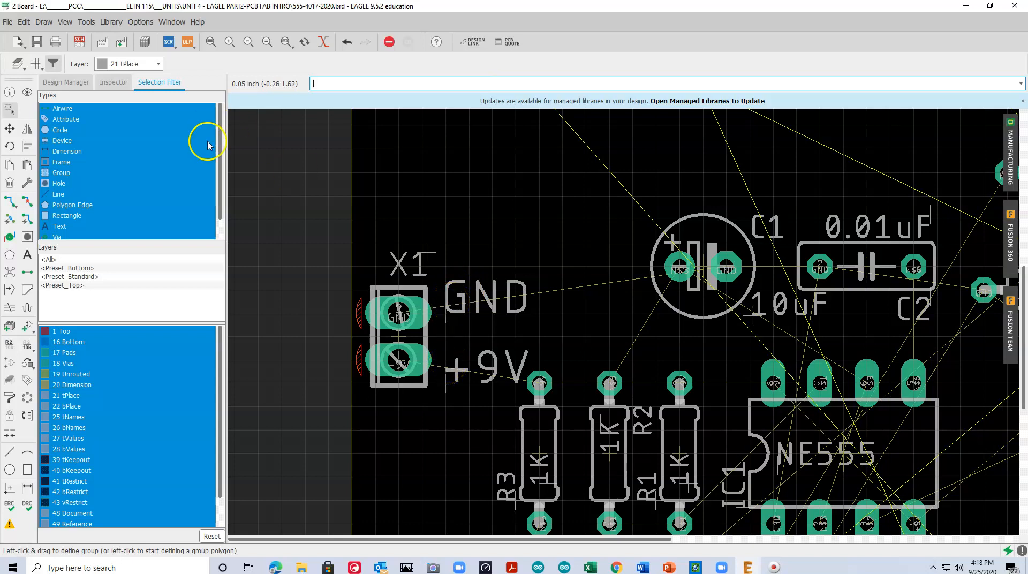
click(35, 66)
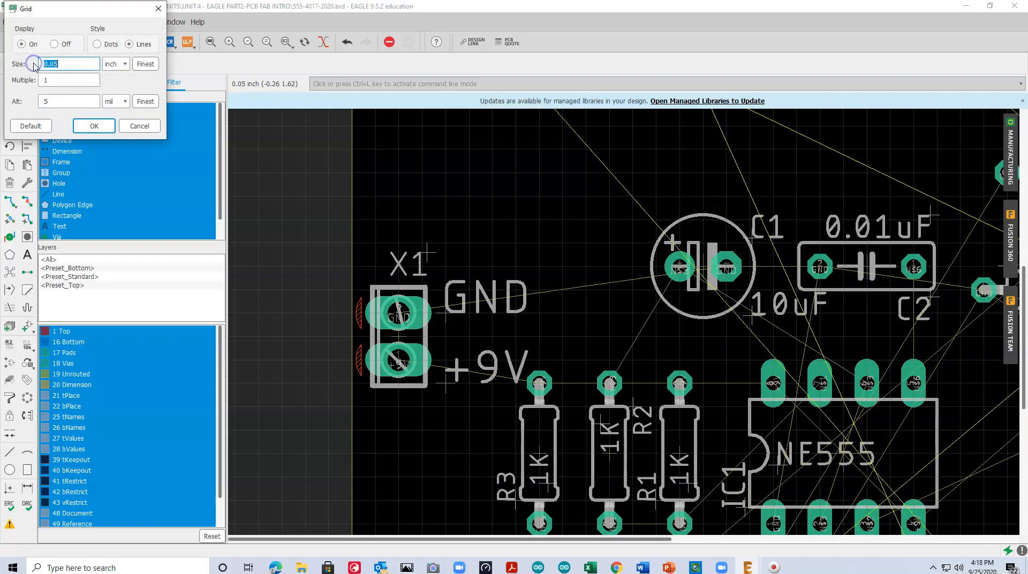
click(53, 63)
text(2)
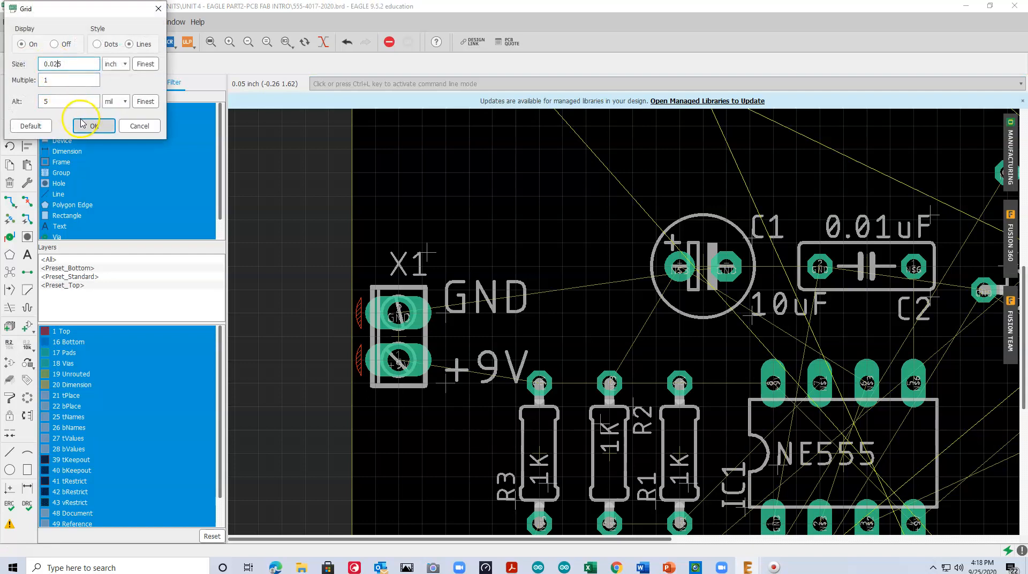
click(94, 127)
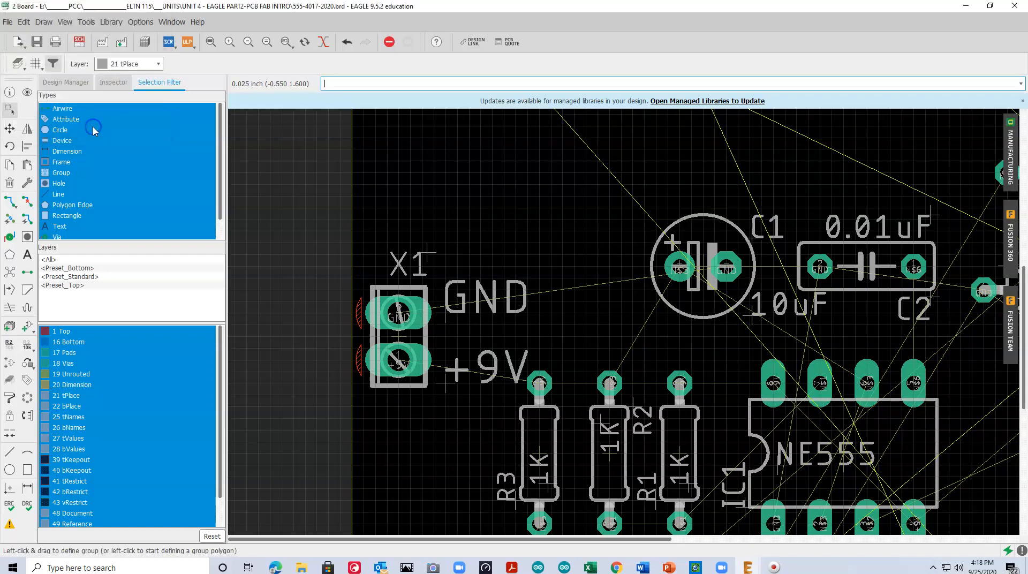
Move the +9V and GND labels so each lines up with its pin on X1
click(9, 129)
click(445, 381)
click(442, 369)
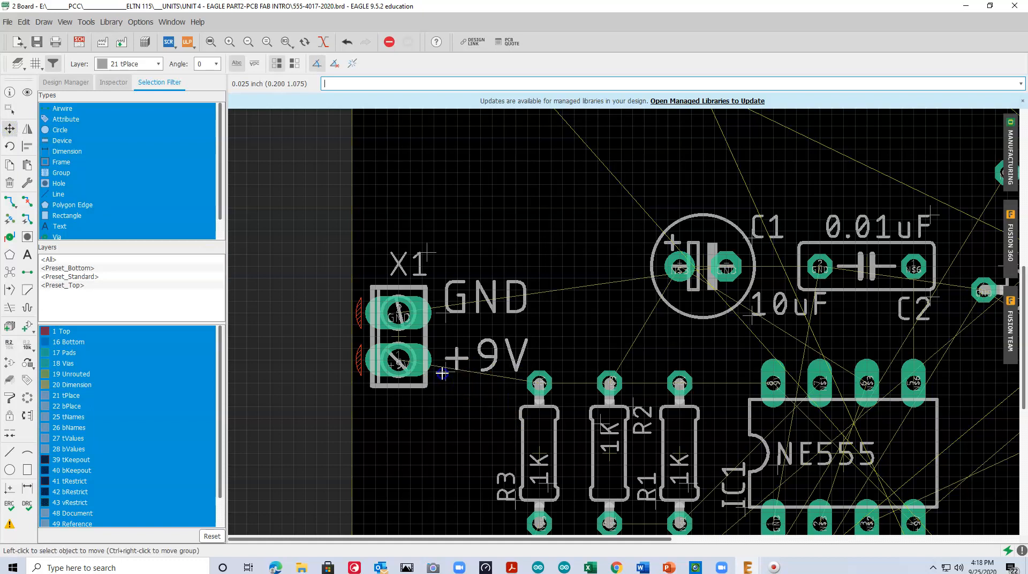
click(449, 306)
click(470, 309)
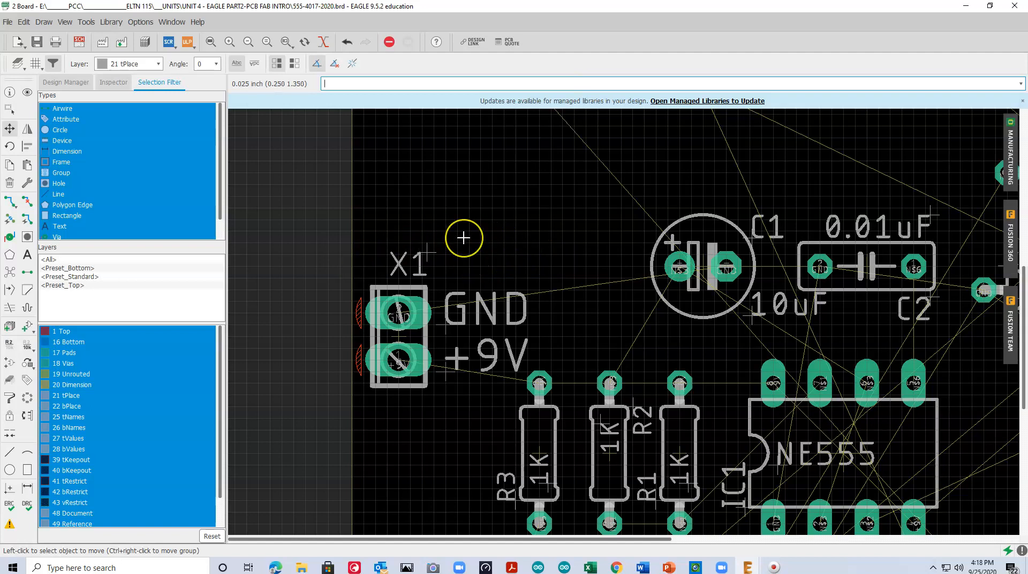
click(36, 63)
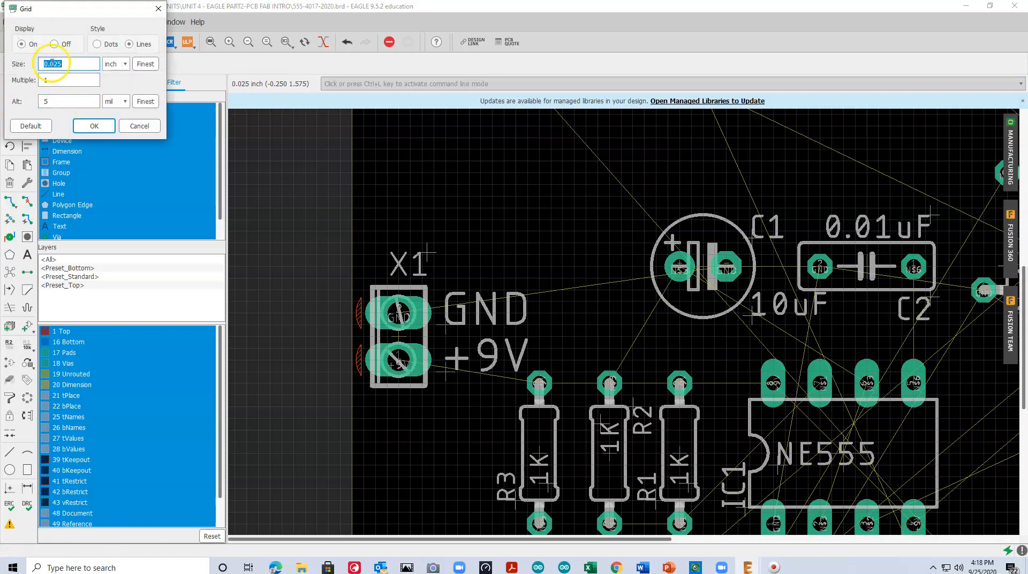
text(25)
click(93, 126)
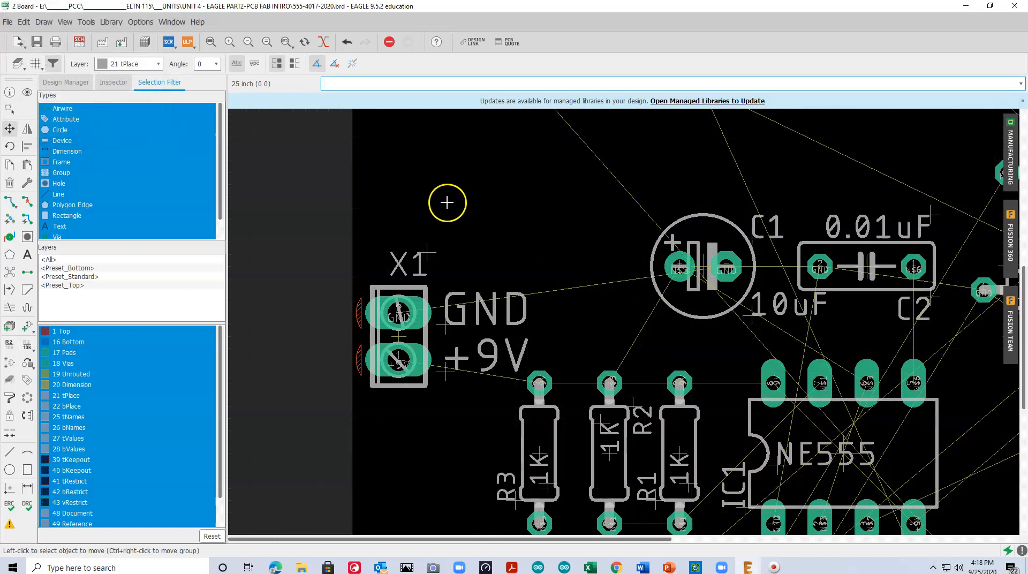
scroll(417, 208, down, 4)
scroll(383, 214, up, 2)
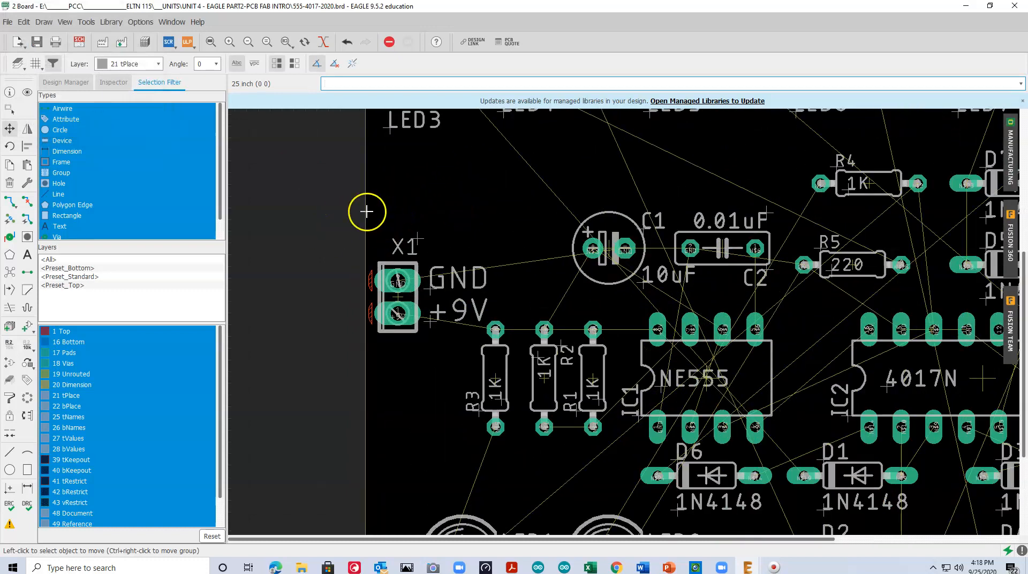
click(34, 63)
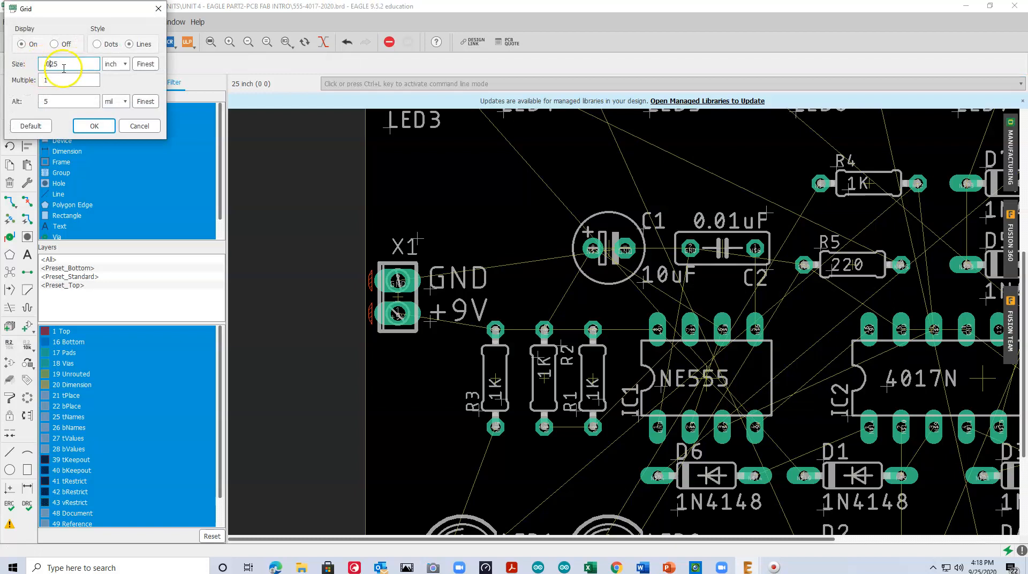
click(94, 127)
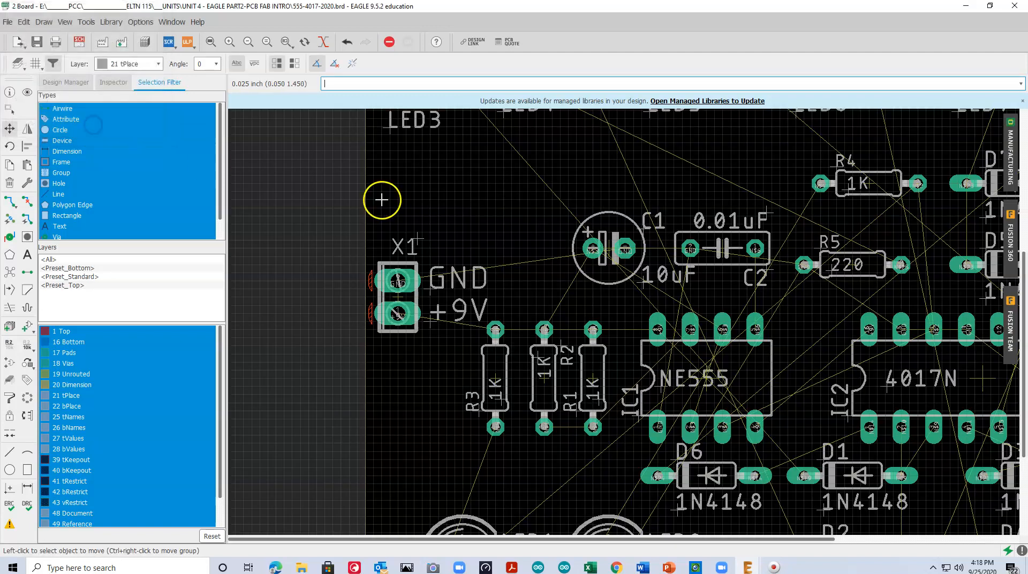
Rotate diode D6 upright and place it between IC1 and IC2
click(212, 43)
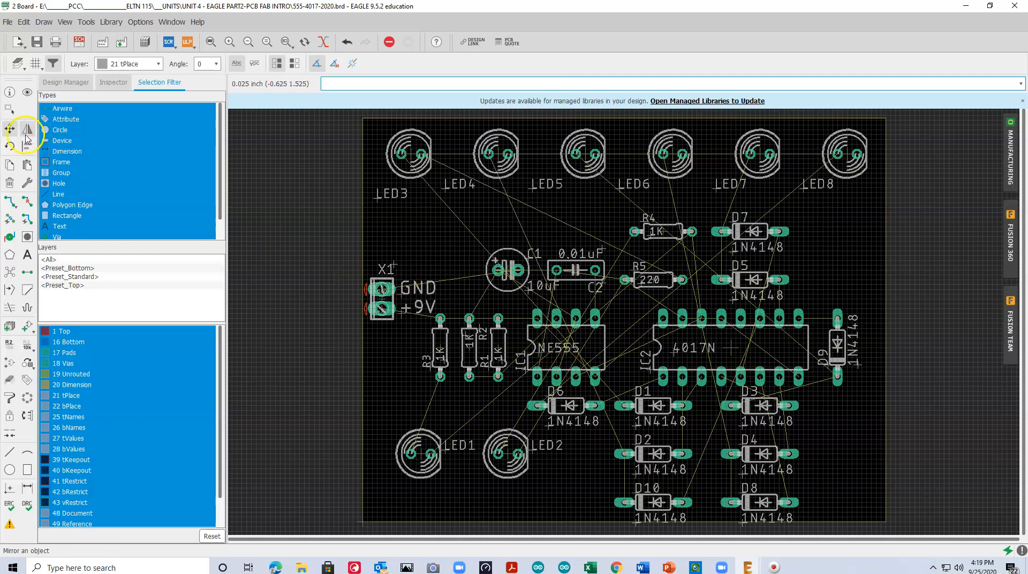
click(583, 410)
right_click(611, 369)
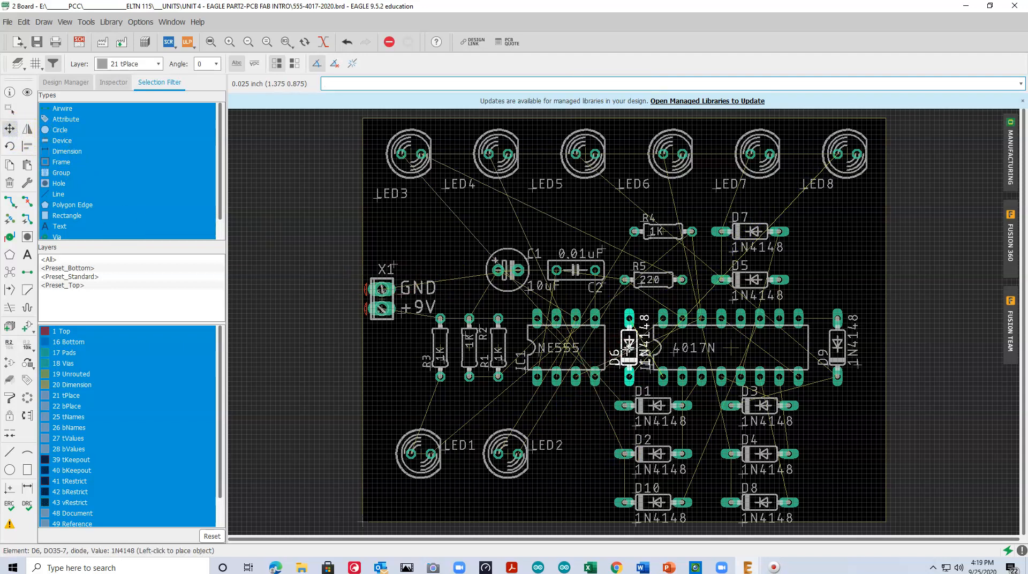
click(624, 346)
Nudge IC1 and diode D9 slightly to the left, keeping both in the IC row
click(565, 348)
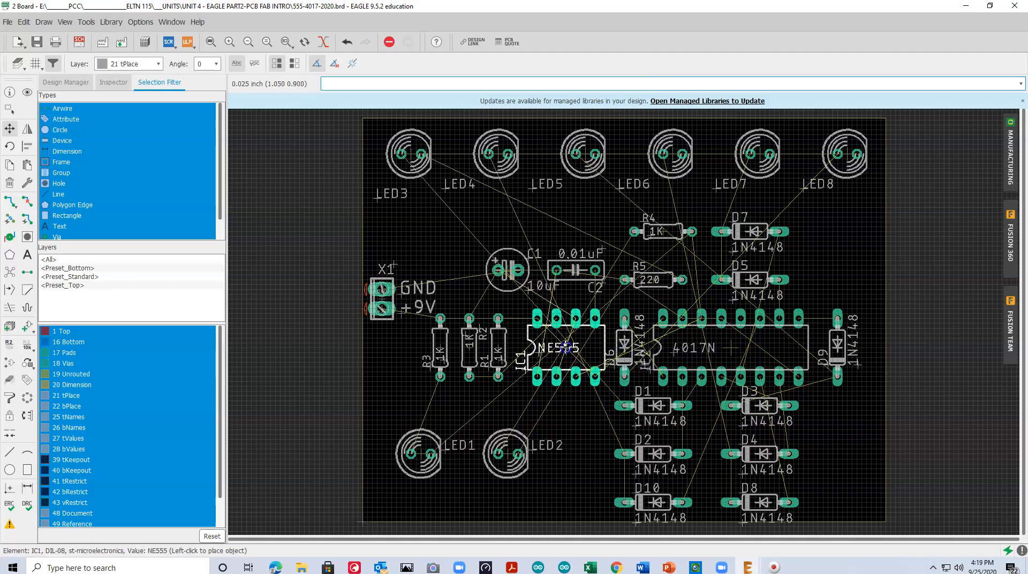
click(561, 347)
click(836, 347)
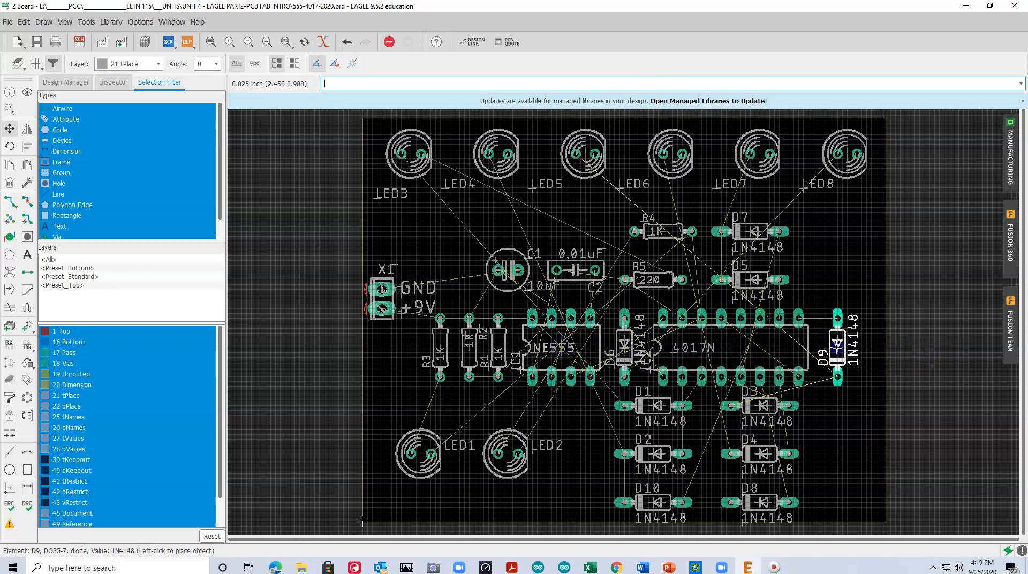
click(832, 346)
click(624, 283)
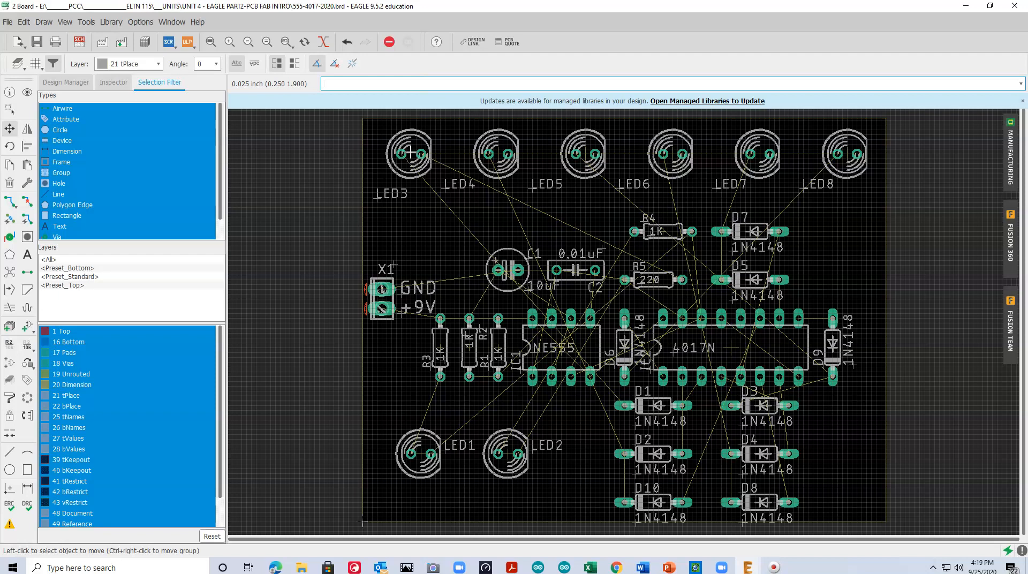
Move the left, top and right edges of the board outline slightly outward
click(9, 129)
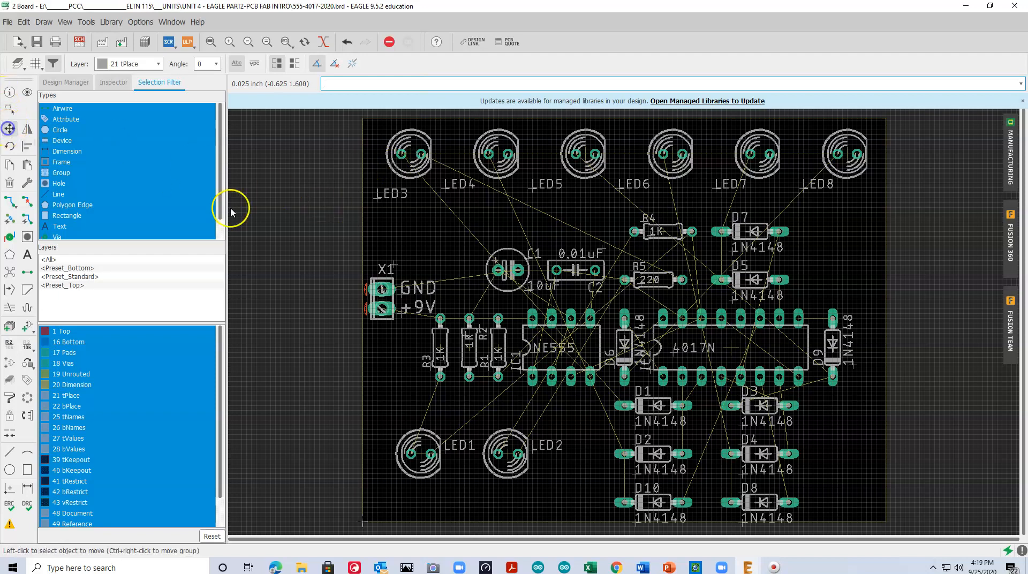
click(359, 282)
click(352, 283)
click(604, 120)
click(605, 109)
click(885, 315)
click(894, 316)
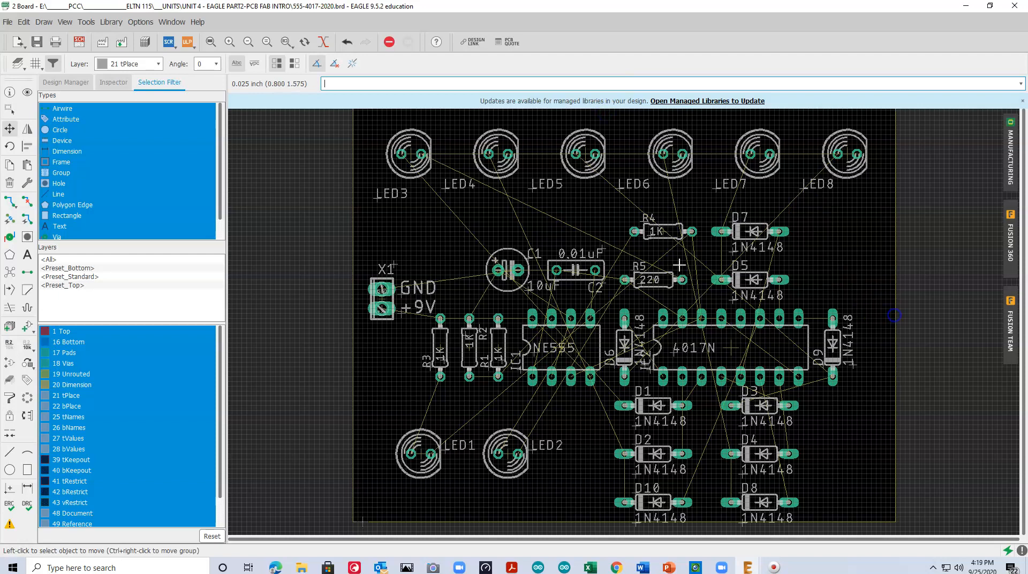
Group the whole board with its outline and move it so the outline's lower-left corner sits on the origin
scroll(481, 207, down, 2)
click(7, 109)
drag(381, 133, 819, 443)
click(392, 273)
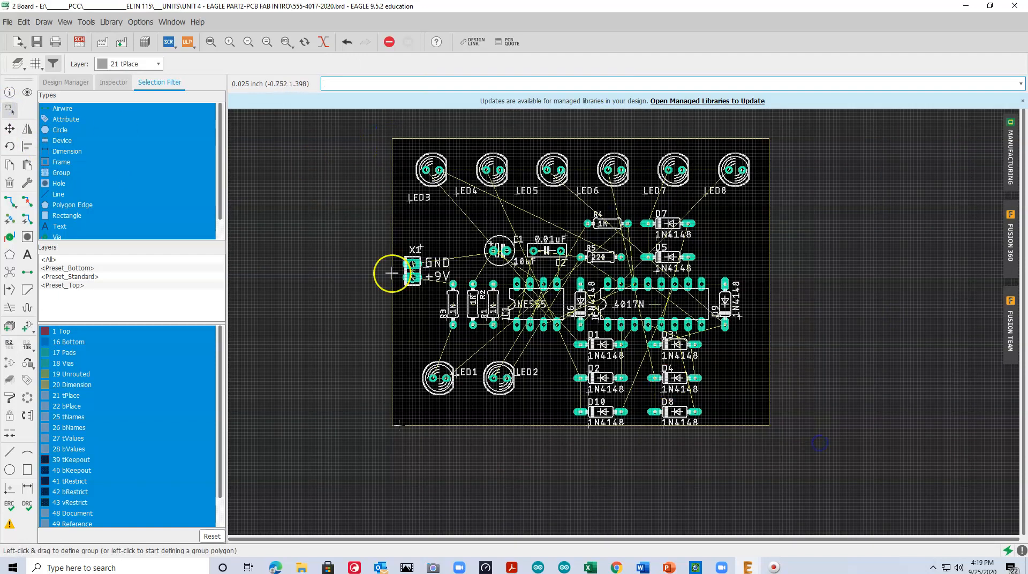
click(10, 129)
ctrl+right_click(505, 294)
click(511, 293)
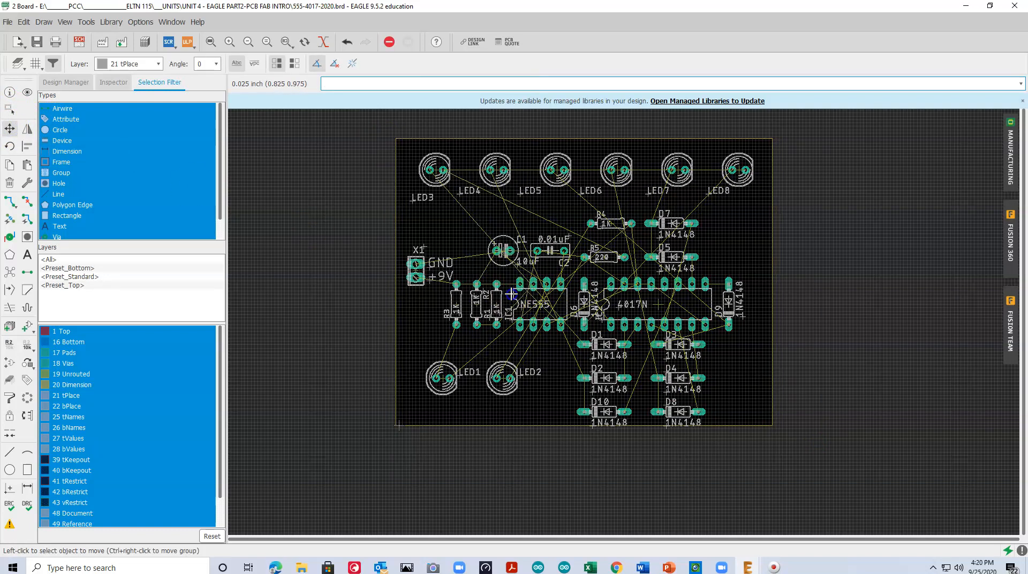
ctrl+right_click(497, 294)
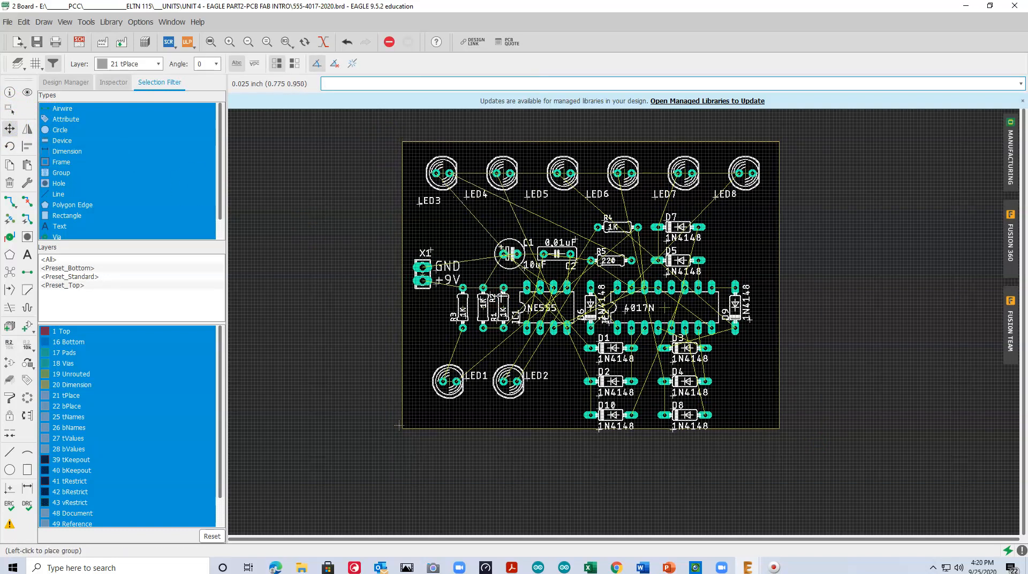
click(501, 294)
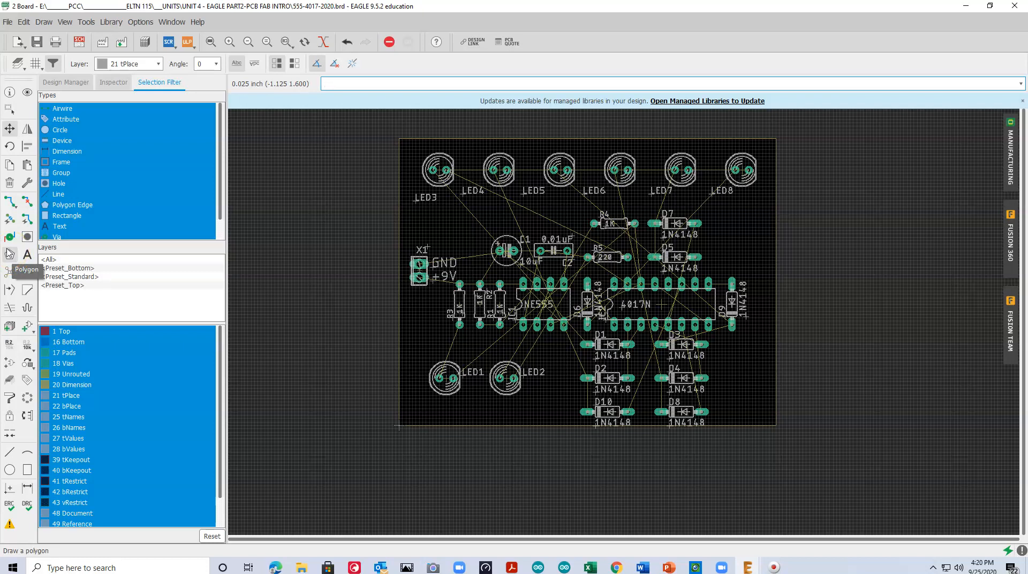
Place a hole with a 0.15 inch drill in each of the four corners of the board outline
click(9, 272)
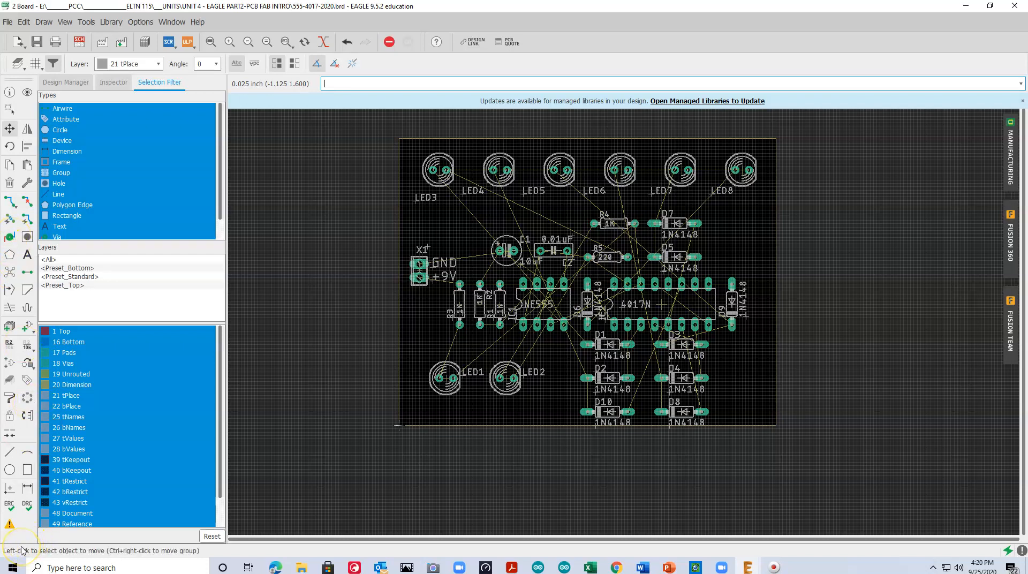
click(27, 236)
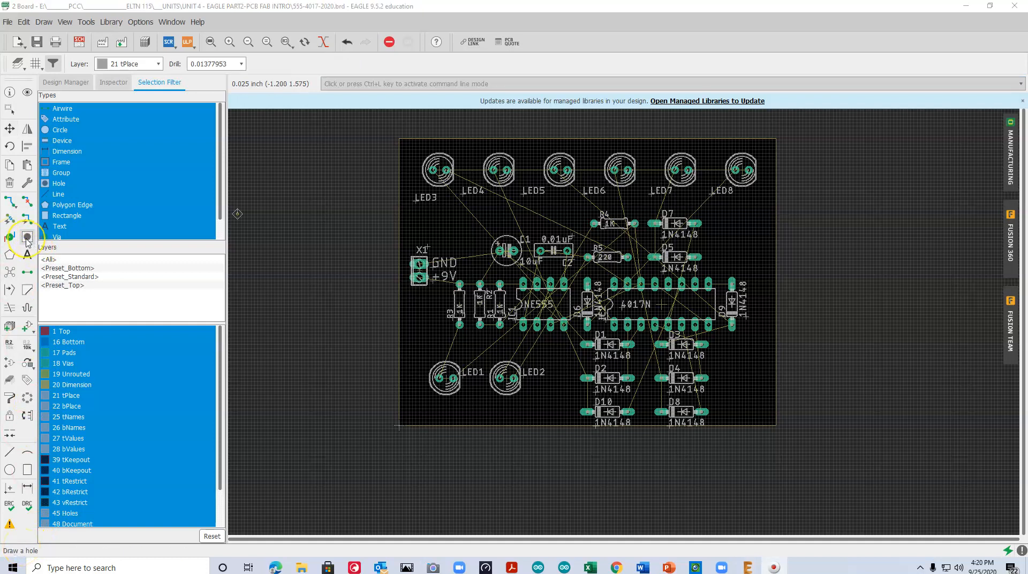
click(28, 237)
click(27, 237)
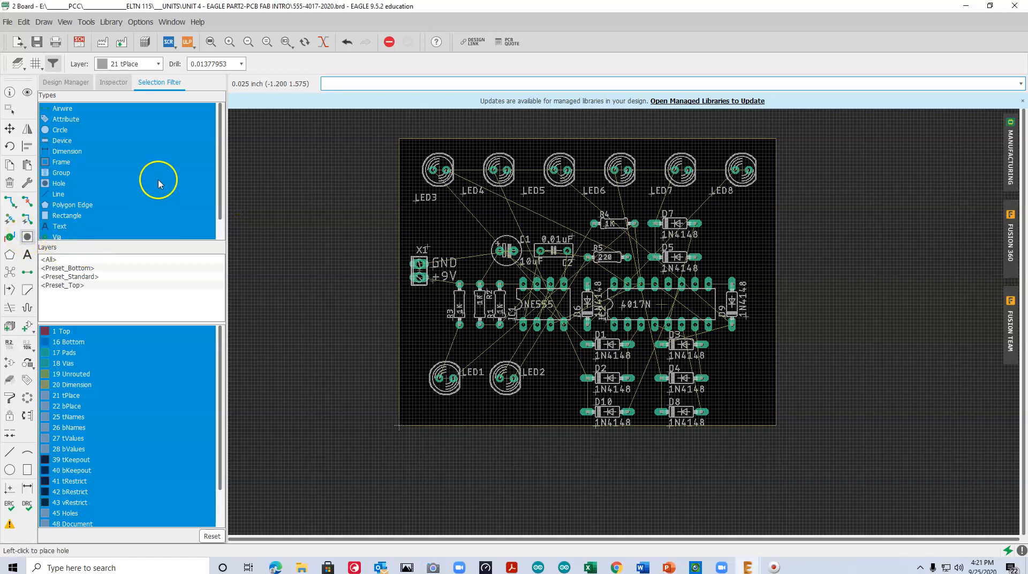
click(414, 151)
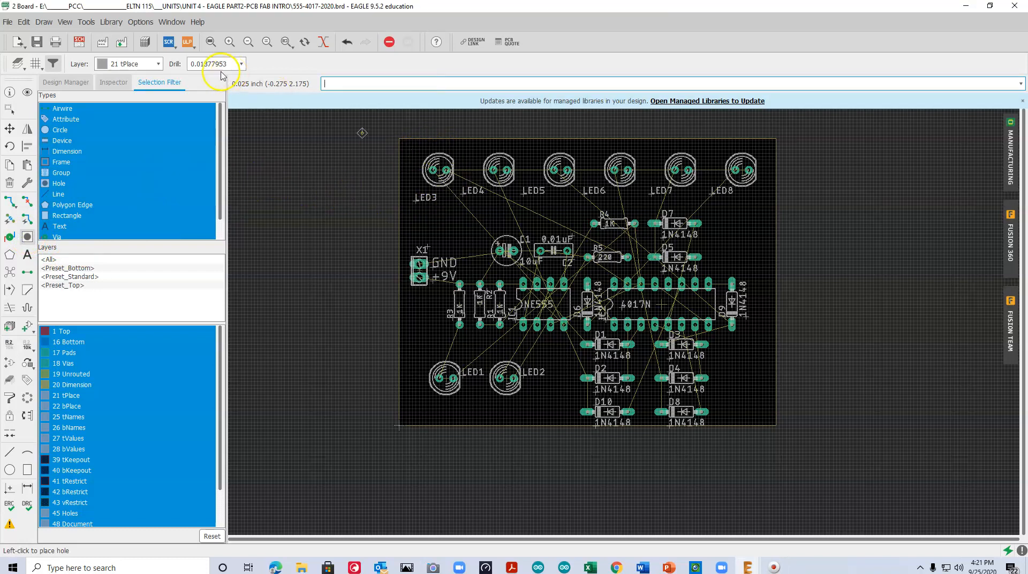
click(198, 64)
drag(195, 63, 226, 62)
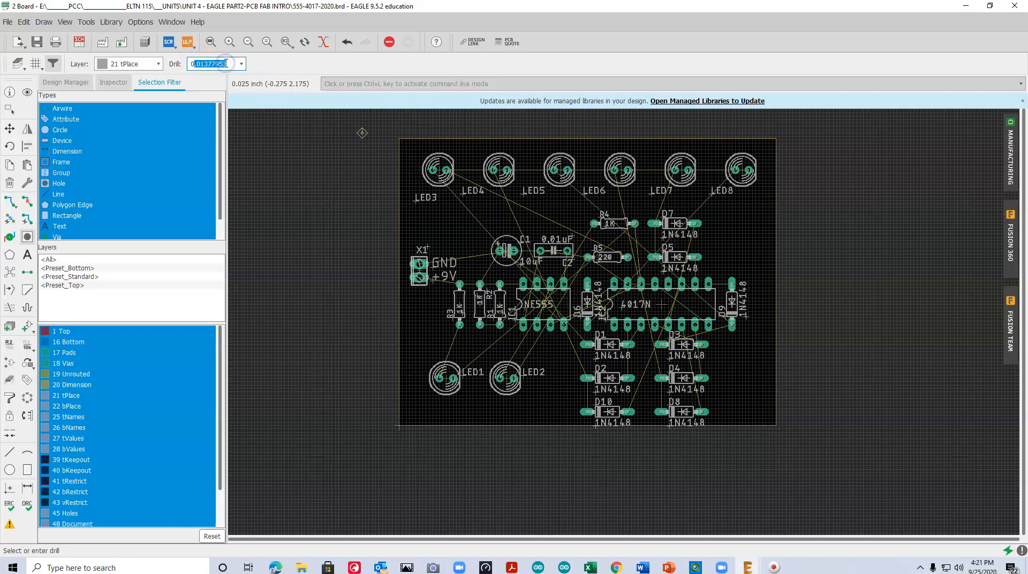
text(.15)
key(BackSpace)
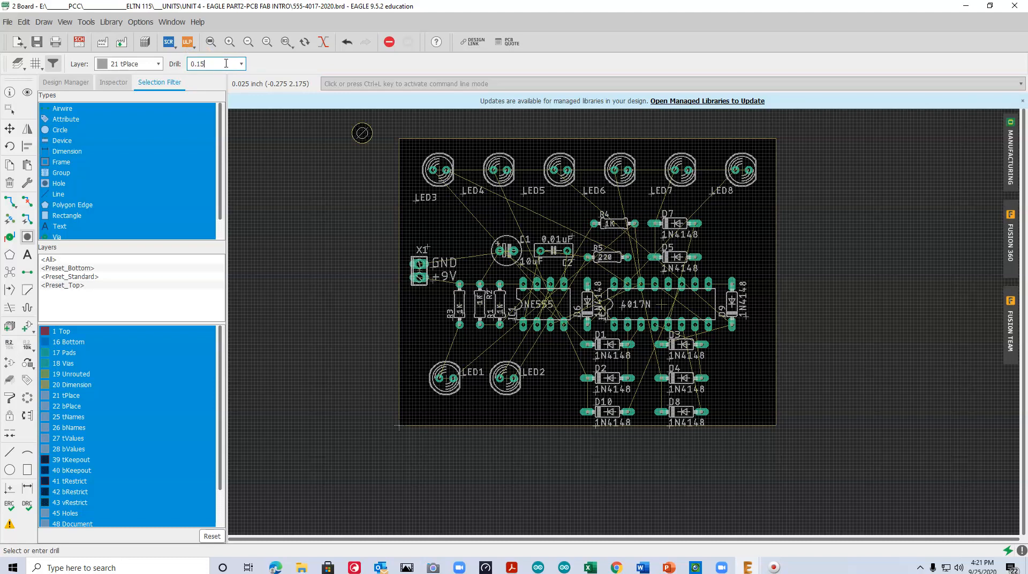
click(419, 156)
click(418, 404)
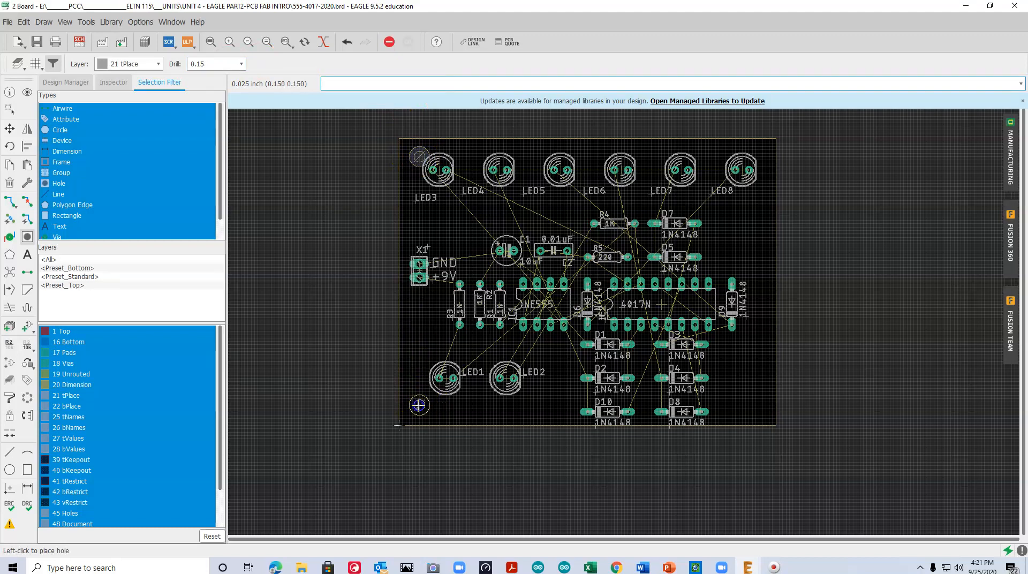
click(755, 404)
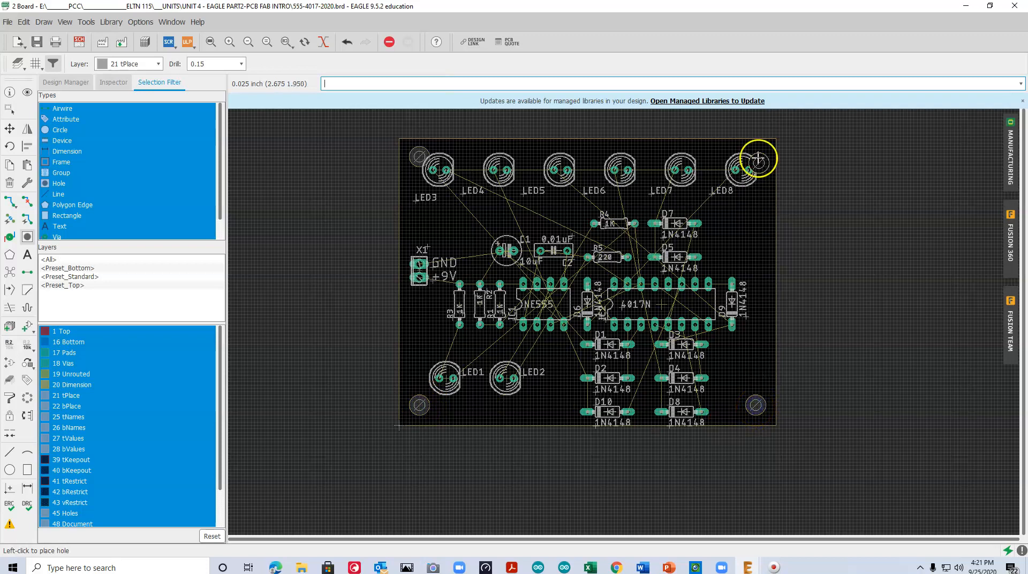
click(756, 156)
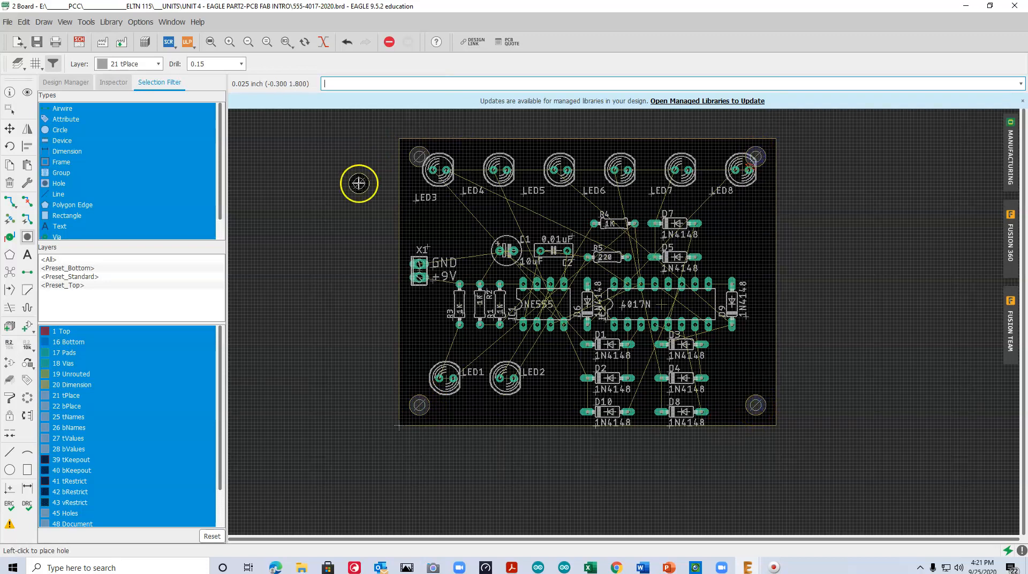
click(87, 48)
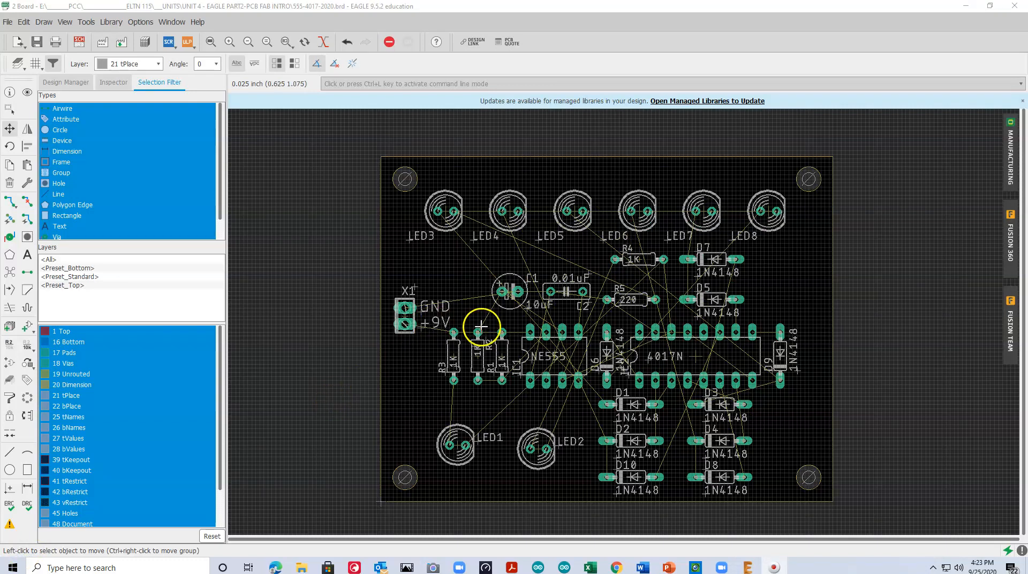
Add the silkscreen text "ELTN 115 - KNIGHT RIDER" on the tPlace layer, above the LED3 to LED8 row
click(29, 256)
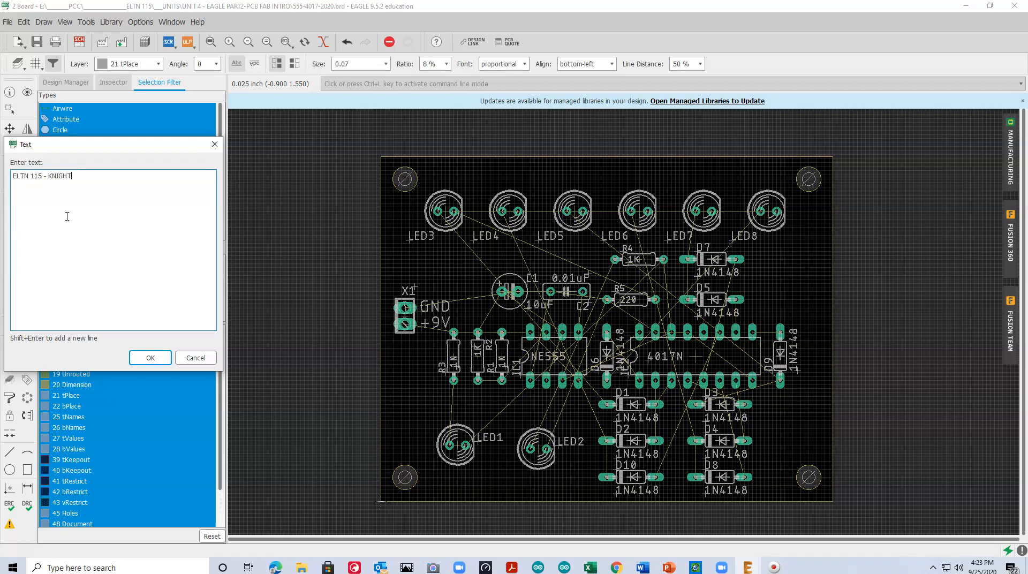
text(ER)
key(Return)
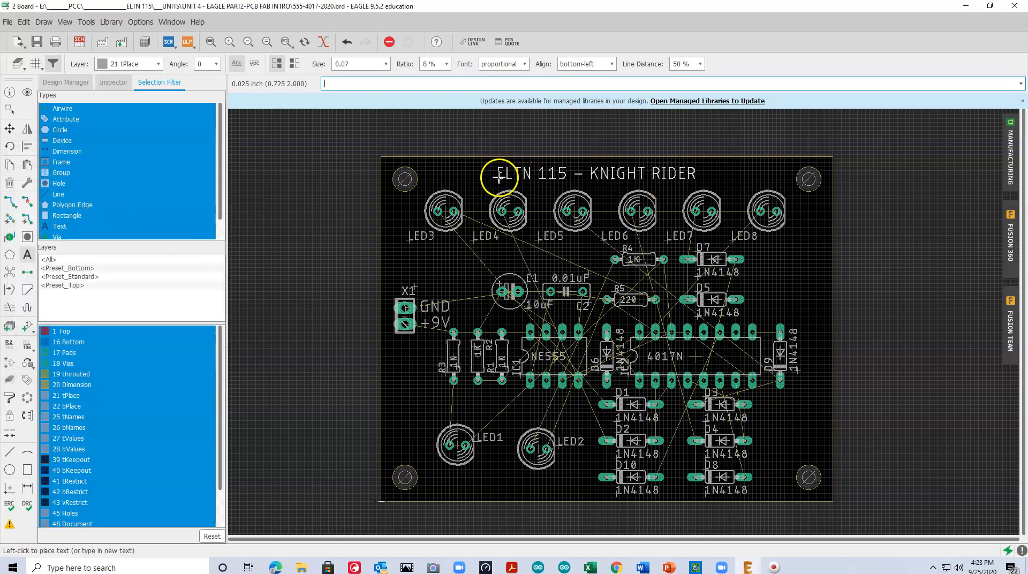
click(499, 176)
key(Escape)
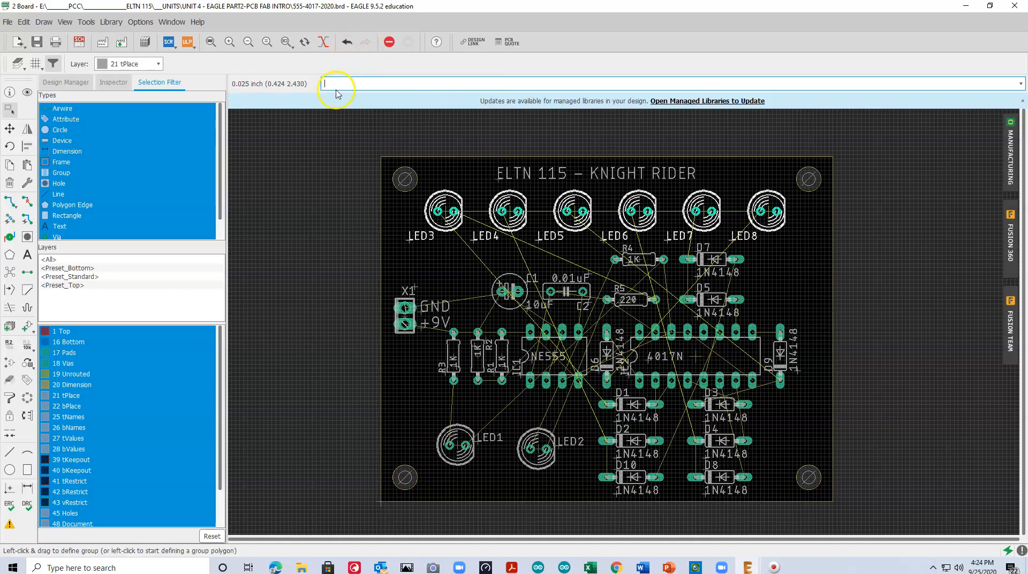
Route top-layer traces from R2's upper pad to C1's positive pad and from X1's GND pad to C1's negative pad
click(213, 46)
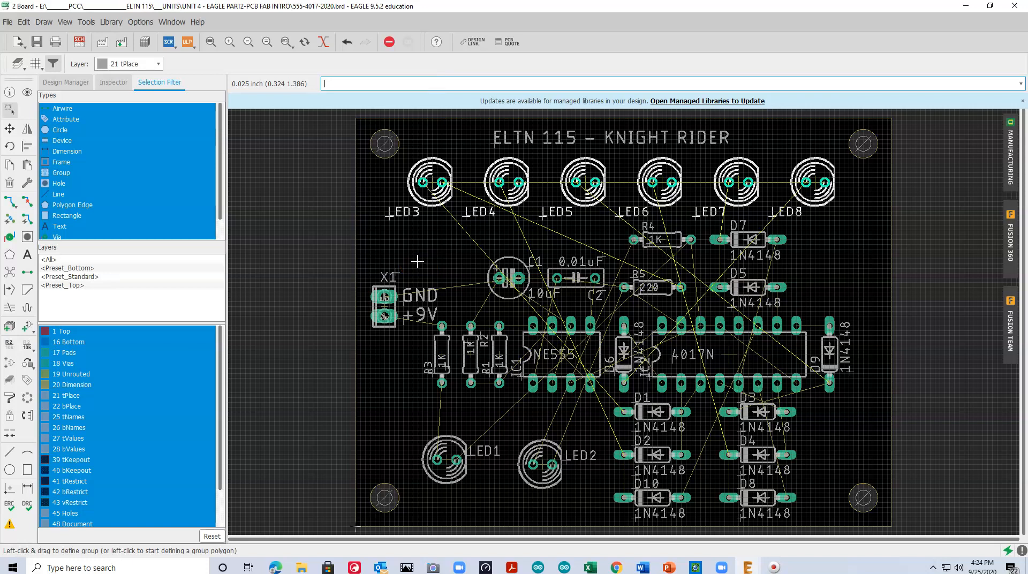
click(10, 202)
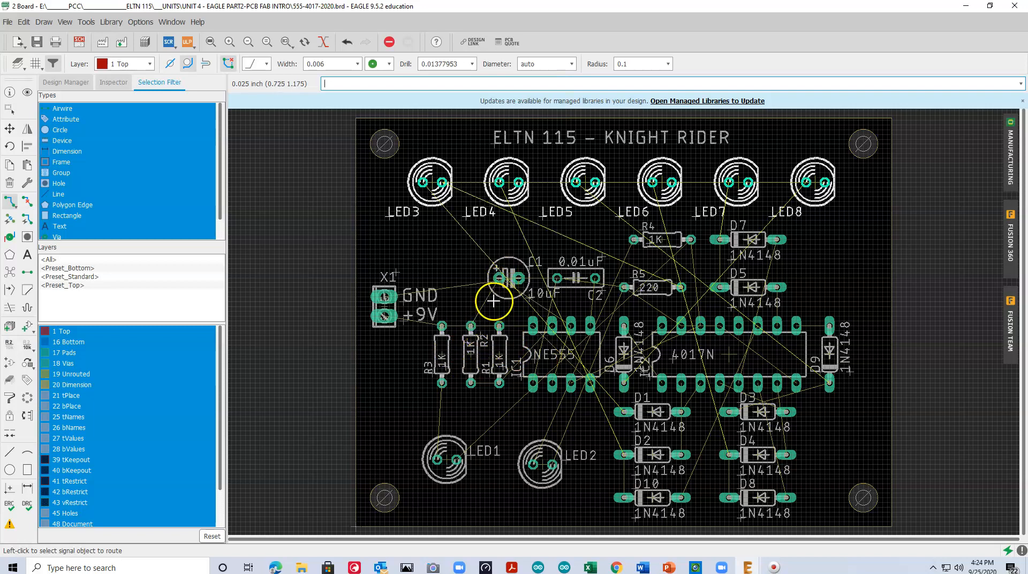
click(471, 324)
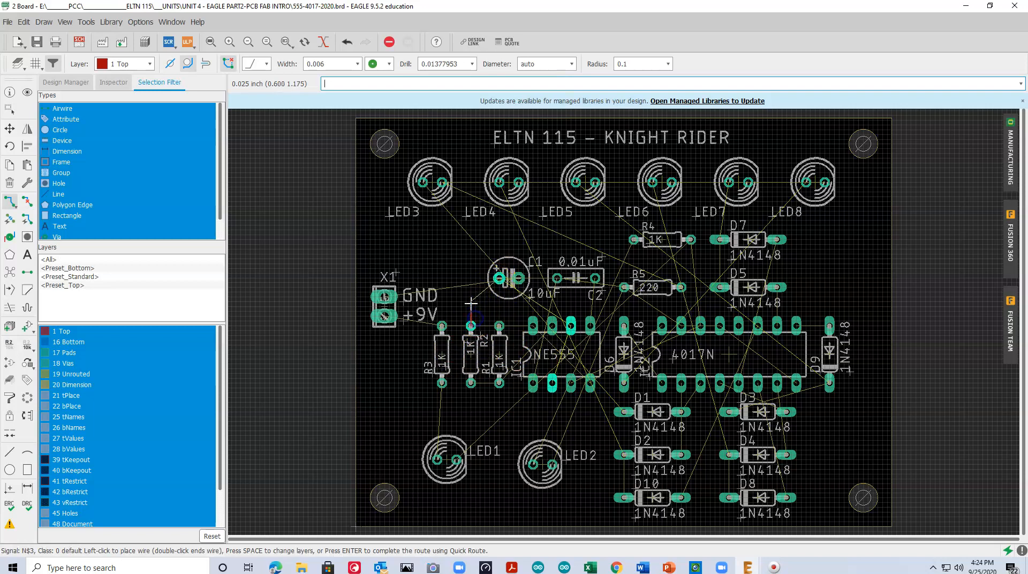
click(498, 278)
scroll(482, 291, up, 4)
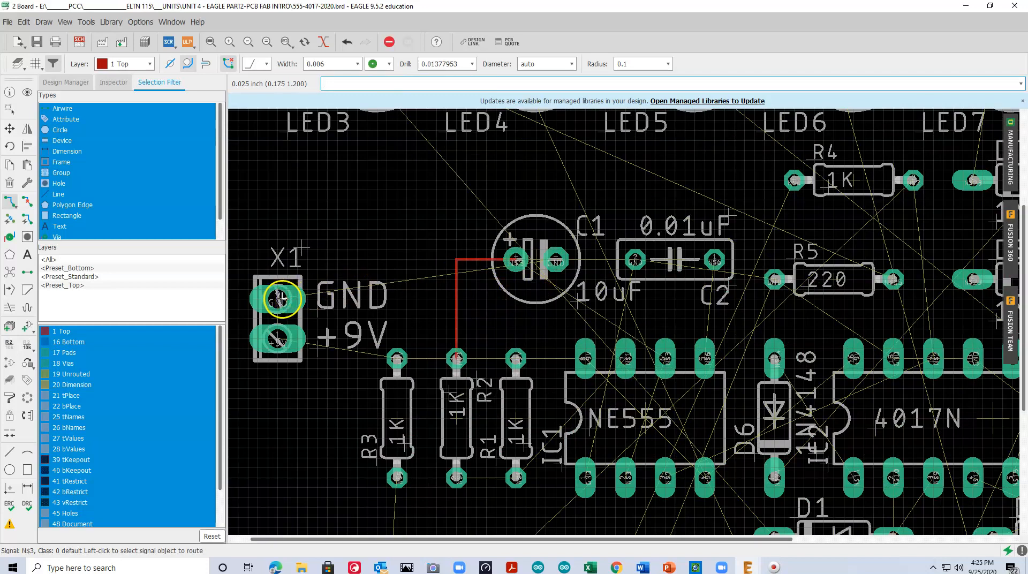
click(277, 298)
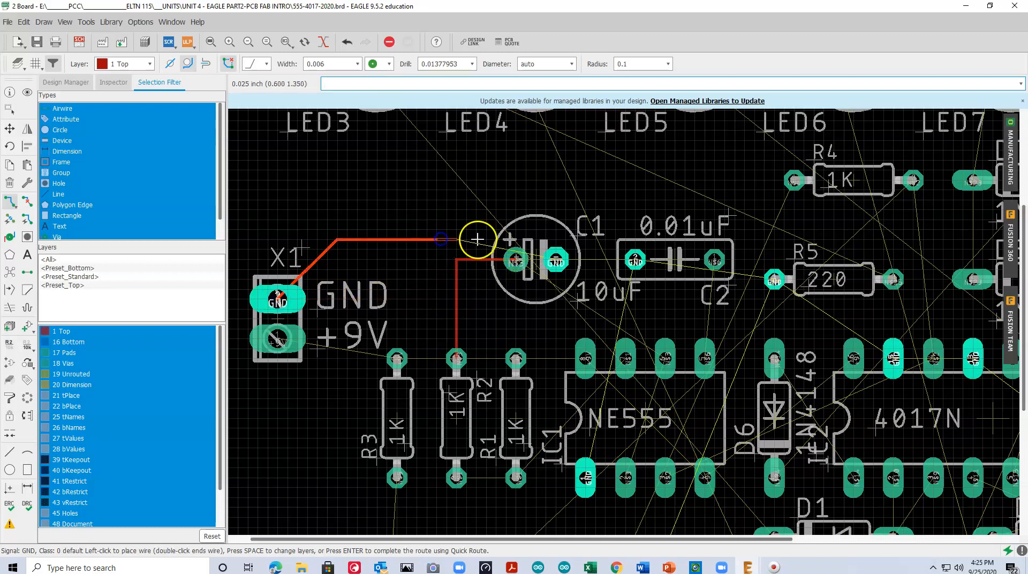
click(555, 260)
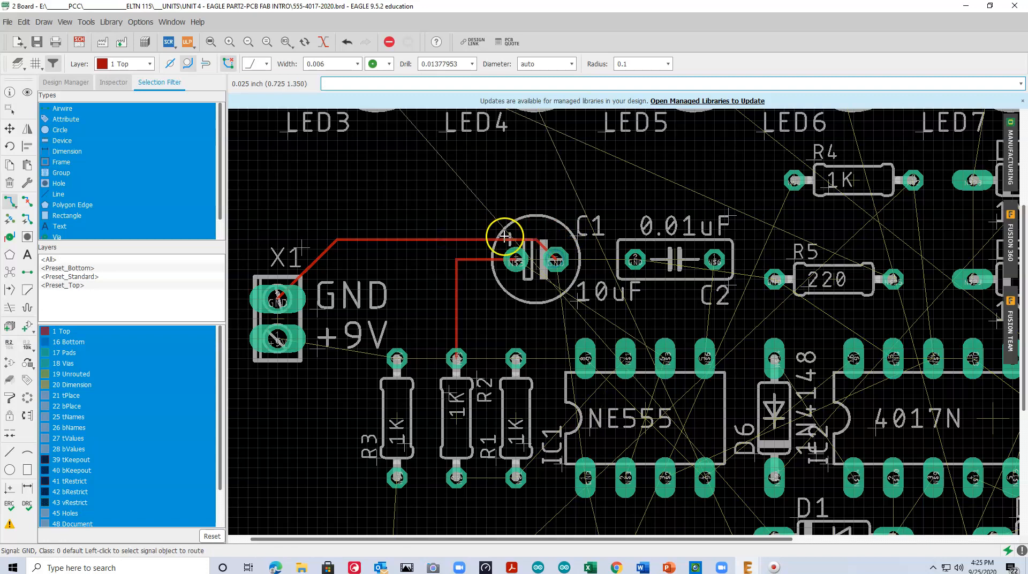
Route the +9V signal on the top layer from X1 to R3's upper pad, then below R2's upper pad to R1's upper pad
scroll(510, 253, up, 1)
scroll(310, 354, down, 1)
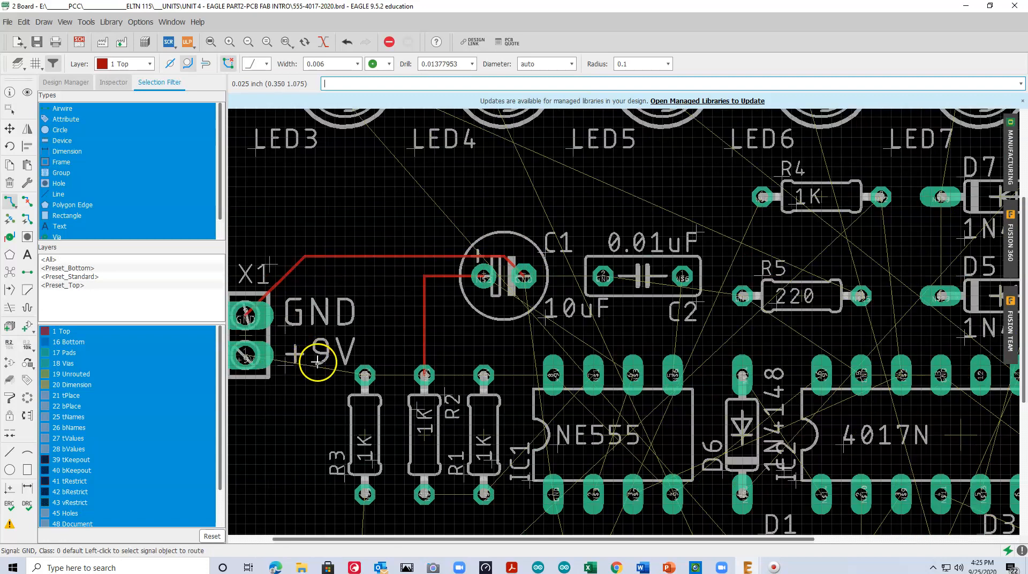
drag(475, 536, 406, 537)
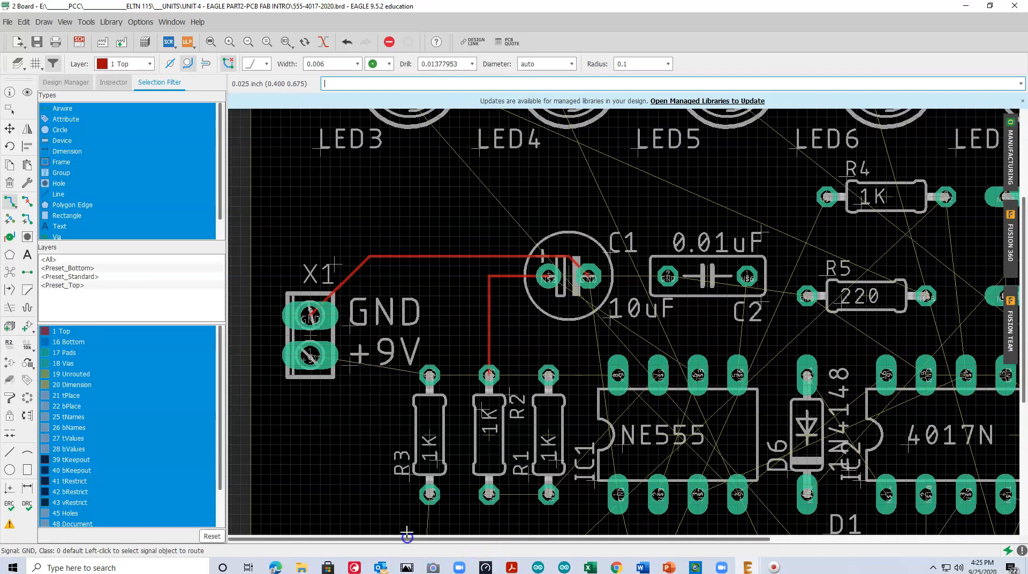
click(310, 354)
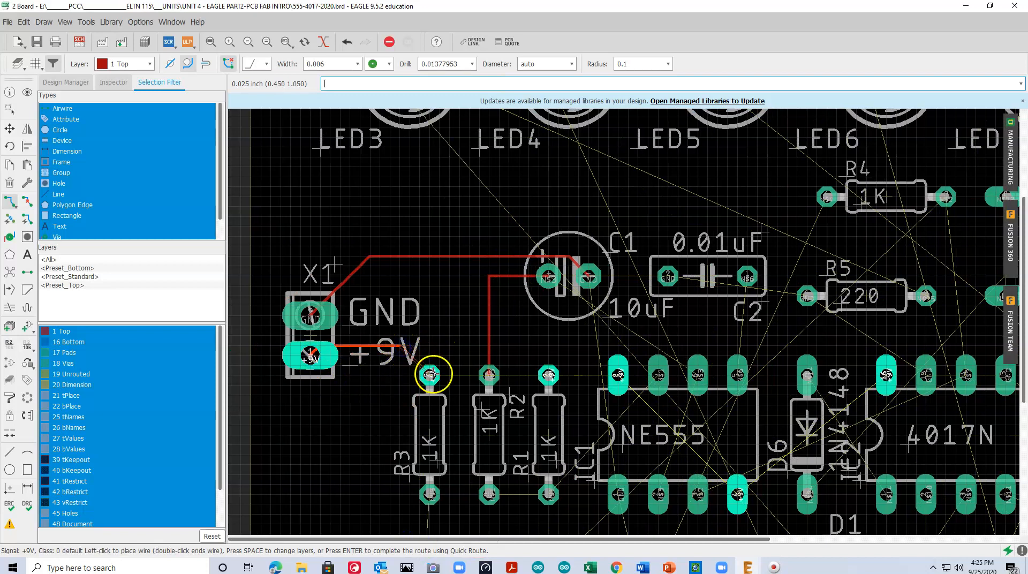
click(429, 374)
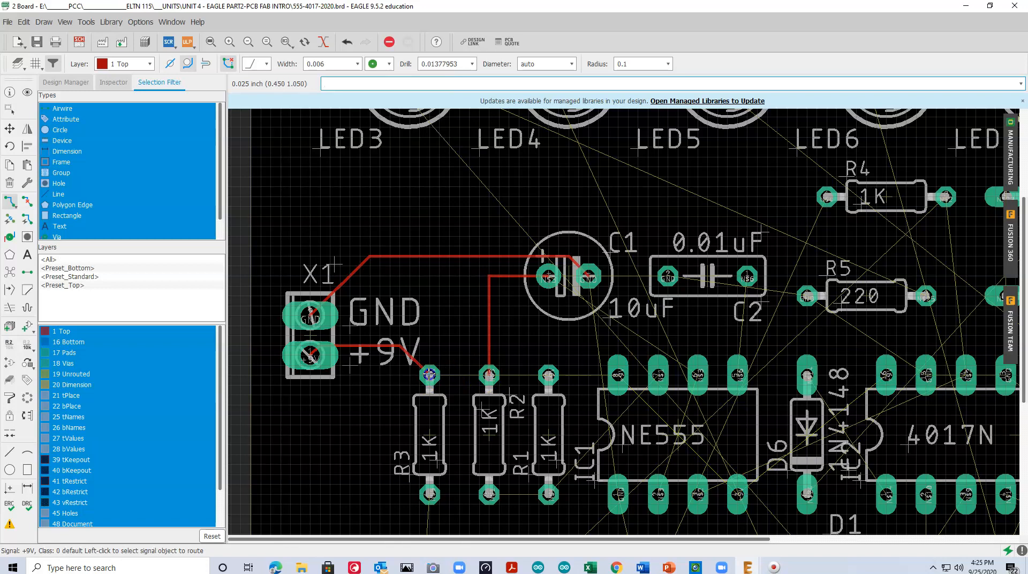
click(430, 375)
click(461, 405)
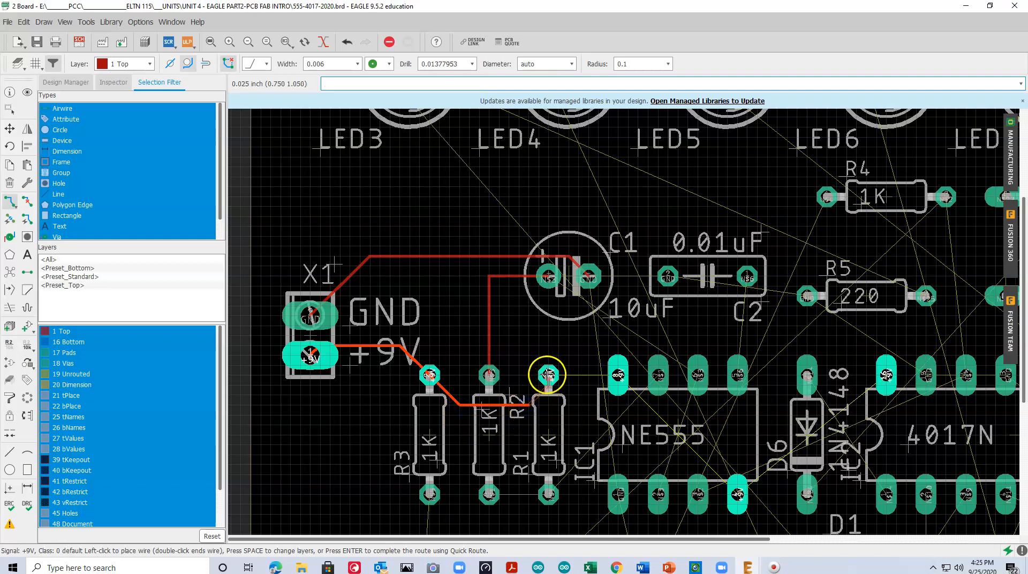
click(547, 375)
Rip up all routed traces on the board back to airwires
scroll(402, 276, down, 2)
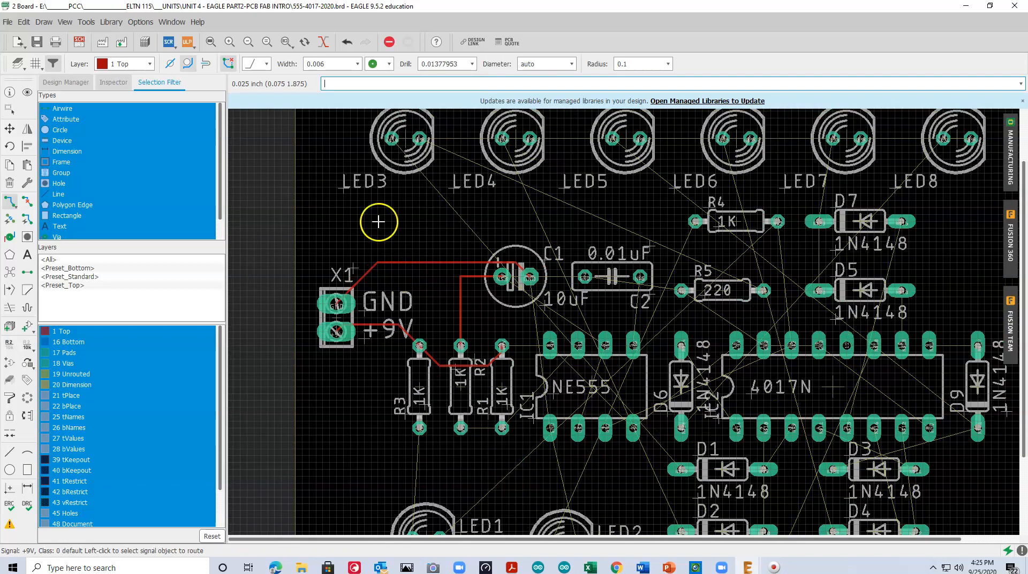
click(211, 42)
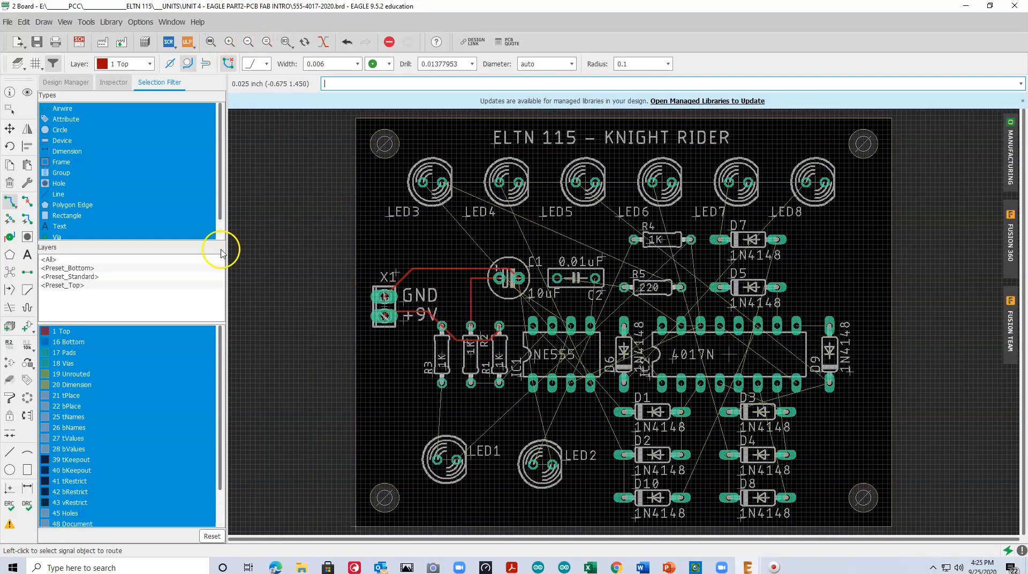
click(28, 202)
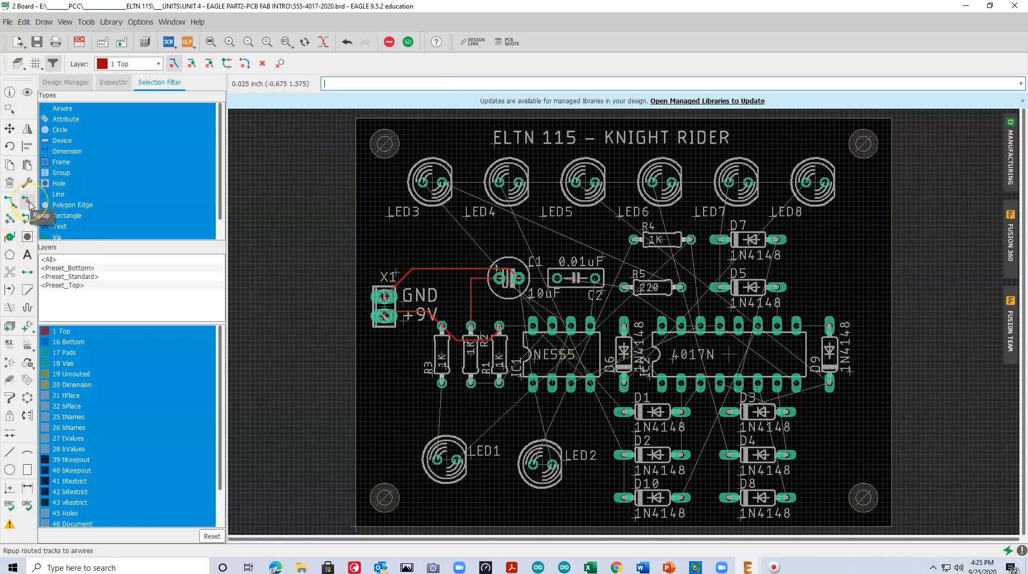
click(409, 43)
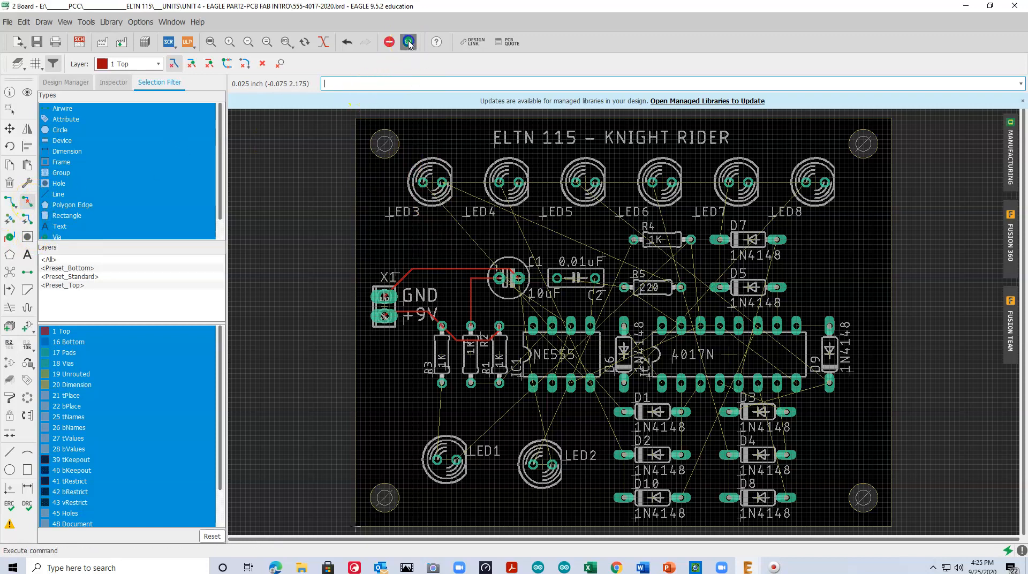
click(384, 60)
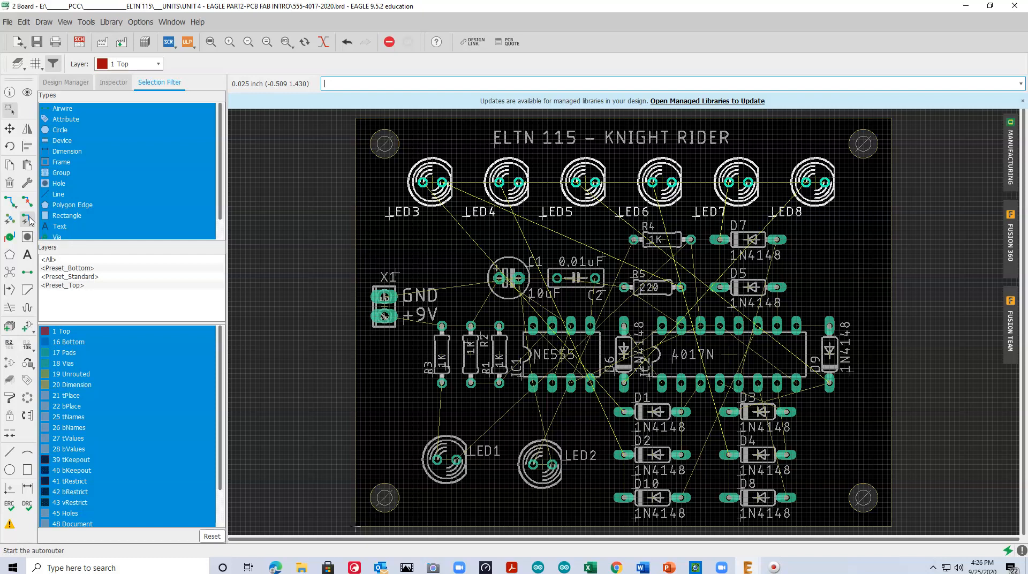
Run the autorouter on the whole board with Medium effort, auto grid selection and the TopRouter variant
click(28, 220)
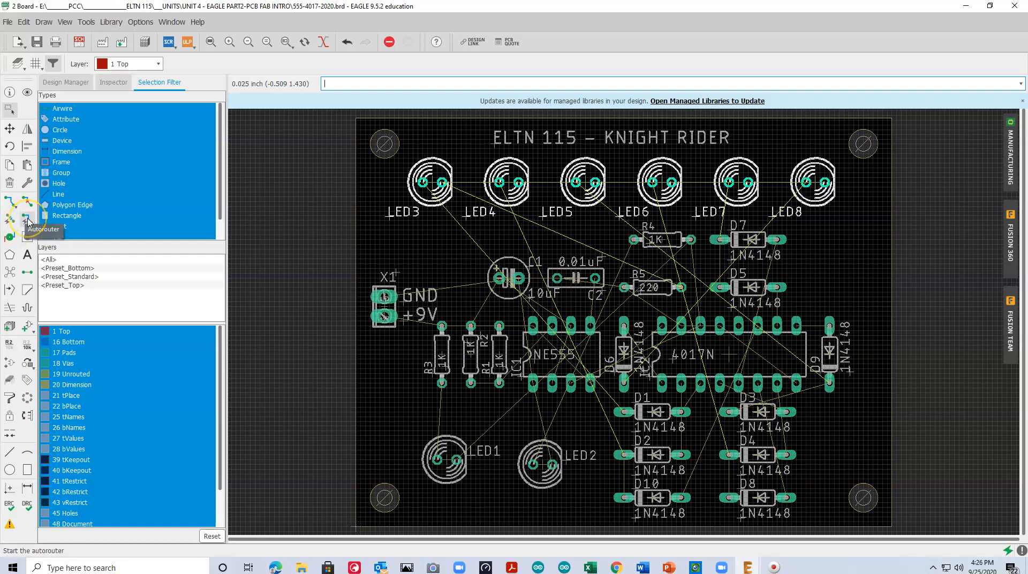
drag(108, 121, 114, 117)
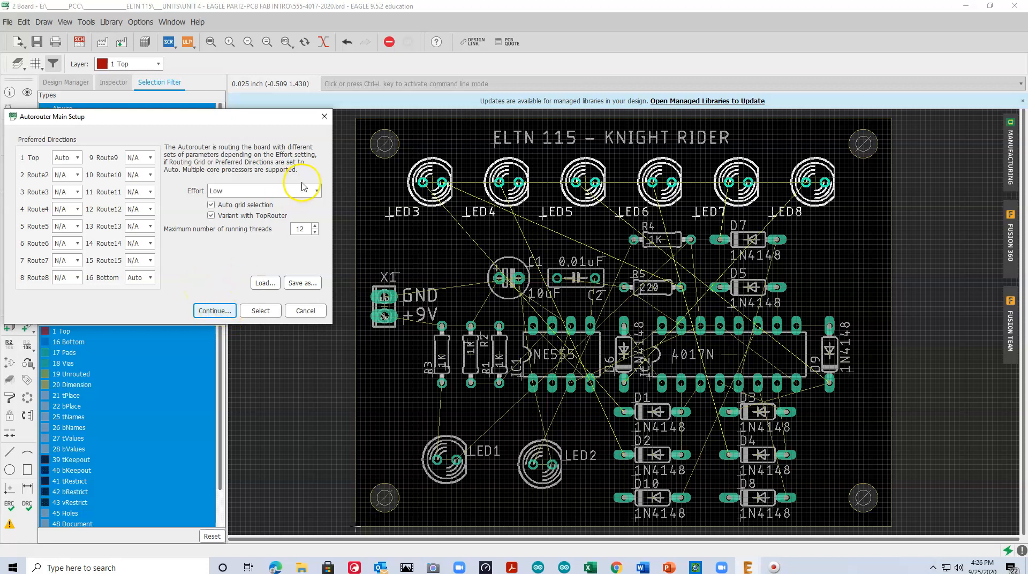
click(317, 191)
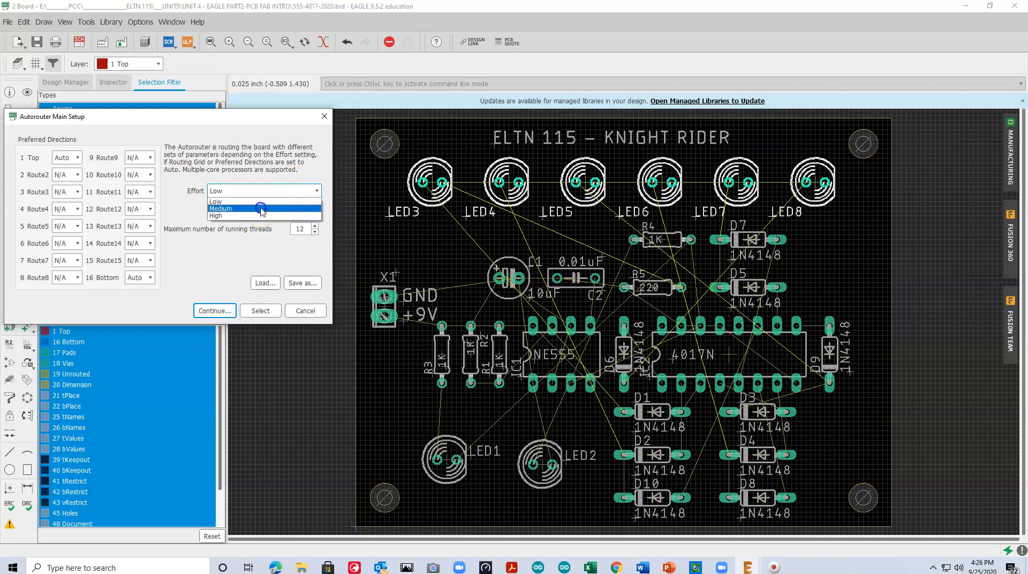
click(263, 210)
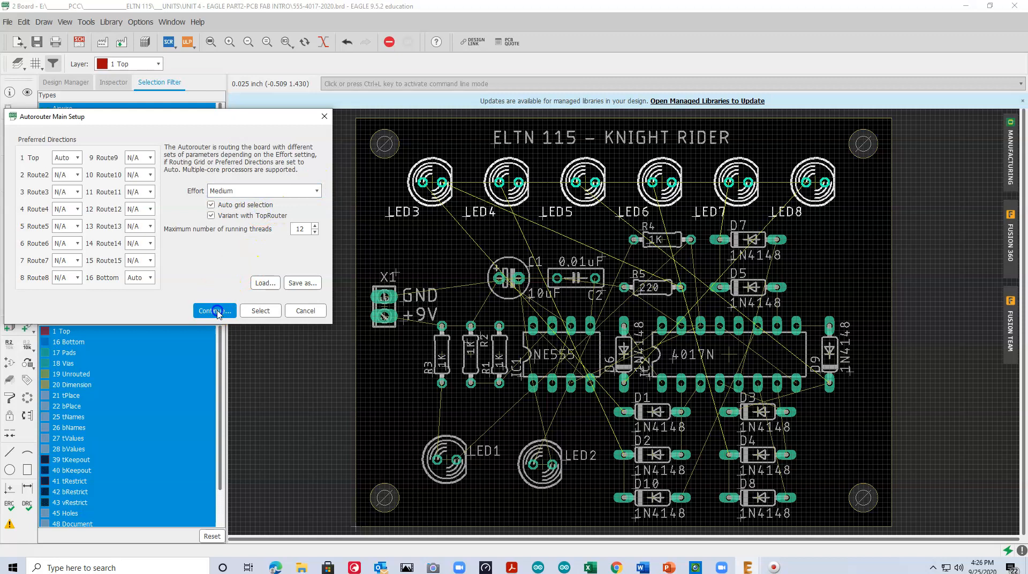
click(214, 310)
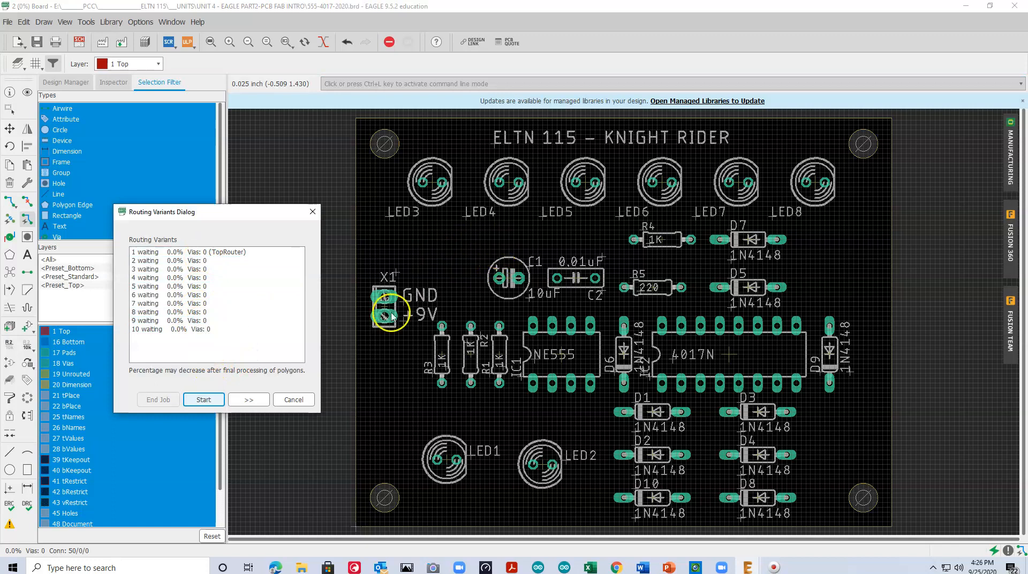
click(203, 401)
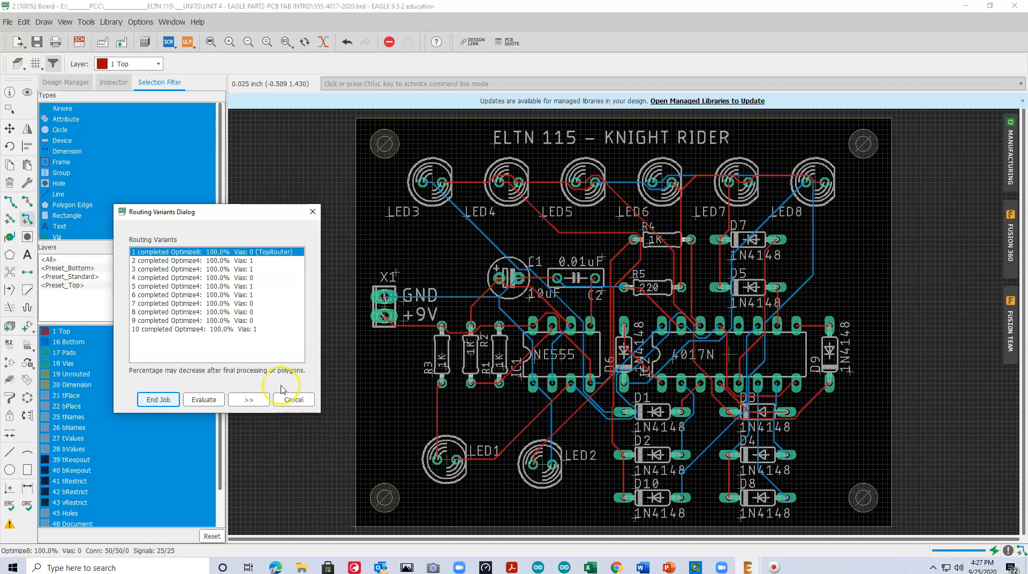
Cancel the current autorouter job, rerun the autorouter with the same settings, and accept routing variant 2
click(248, 254)
click(292, 400)
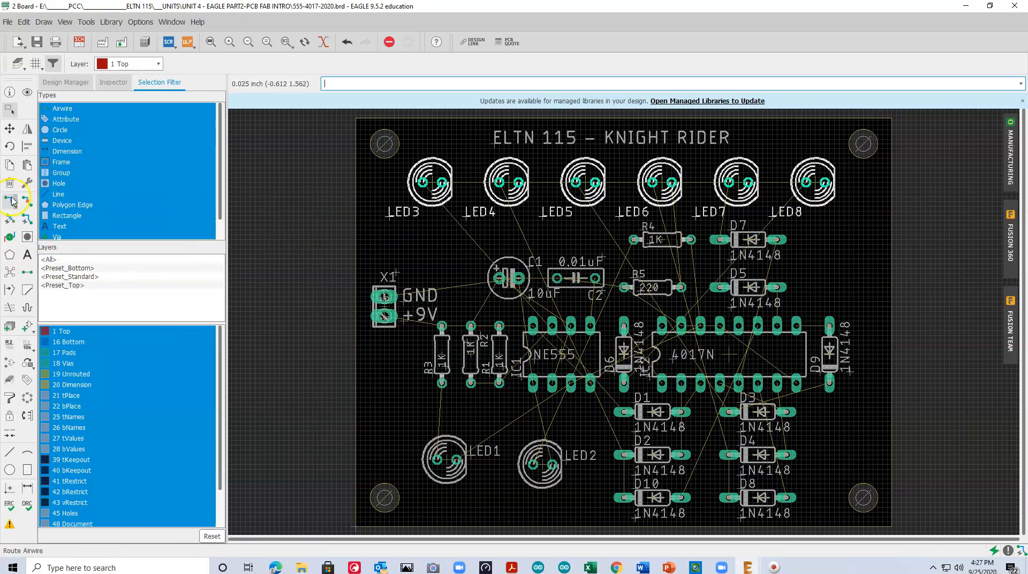
click(26, 221)
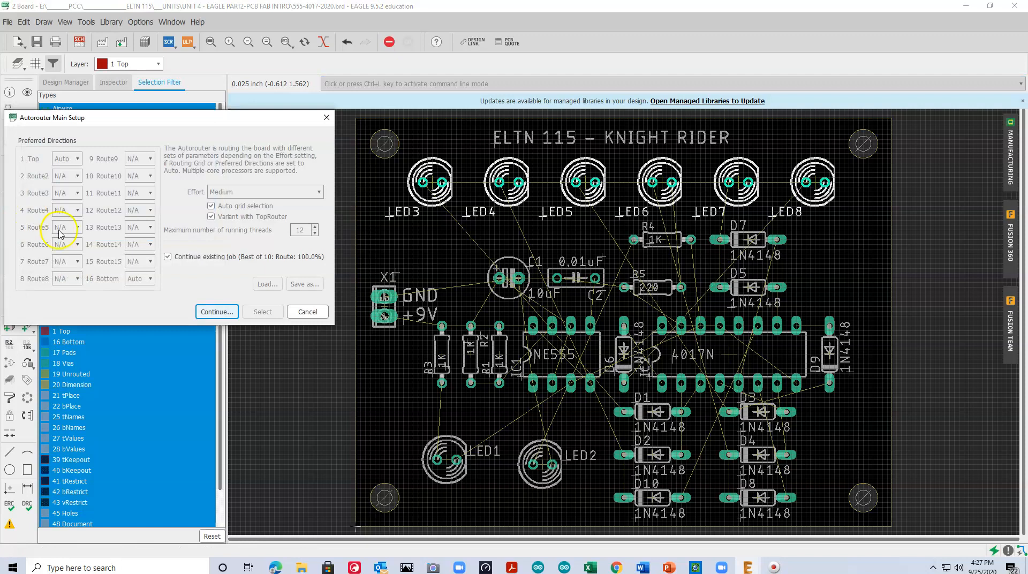
click(216, 312)
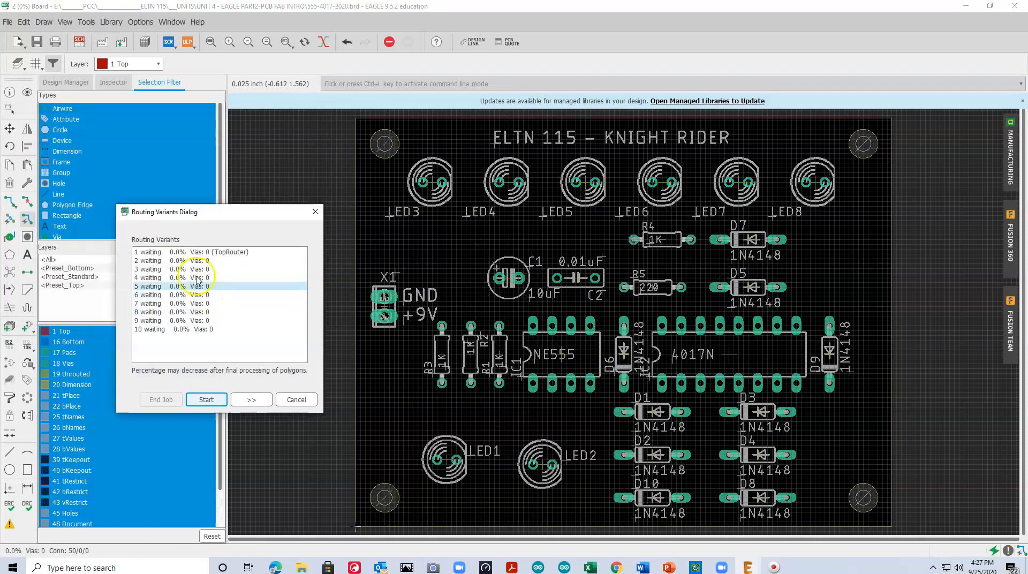
click(180, 261)
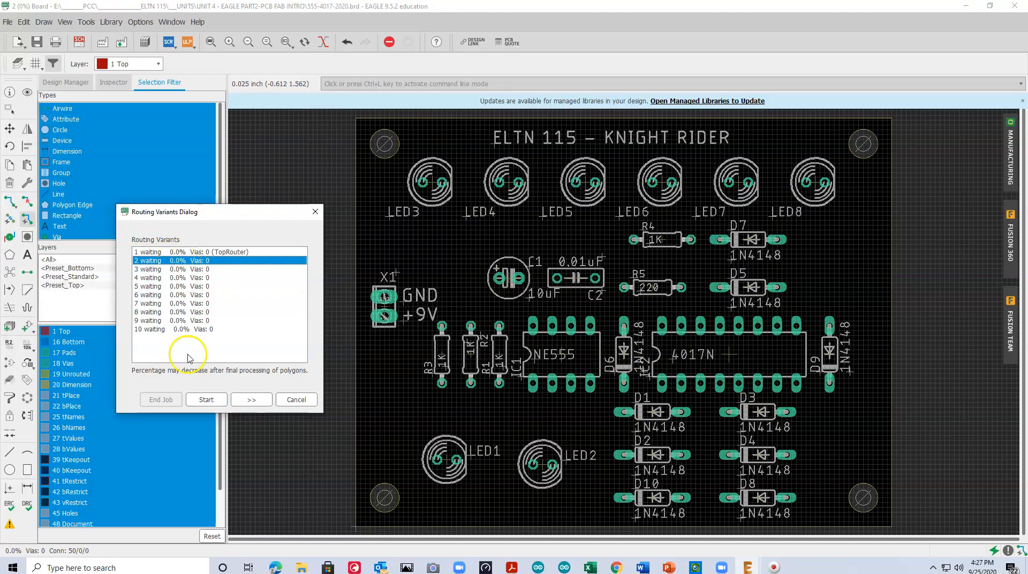
click(207, 400)
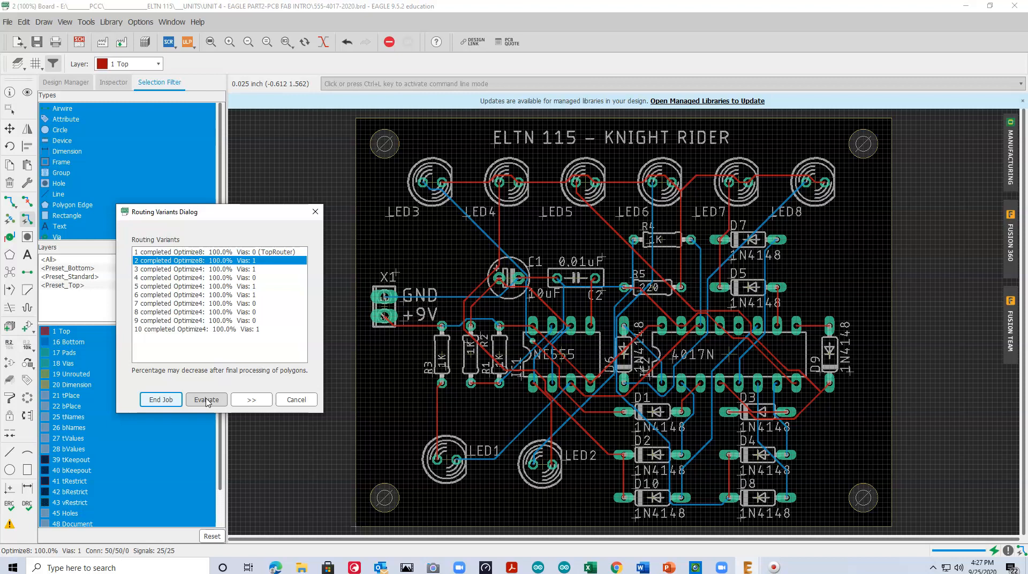
click(159, 399)
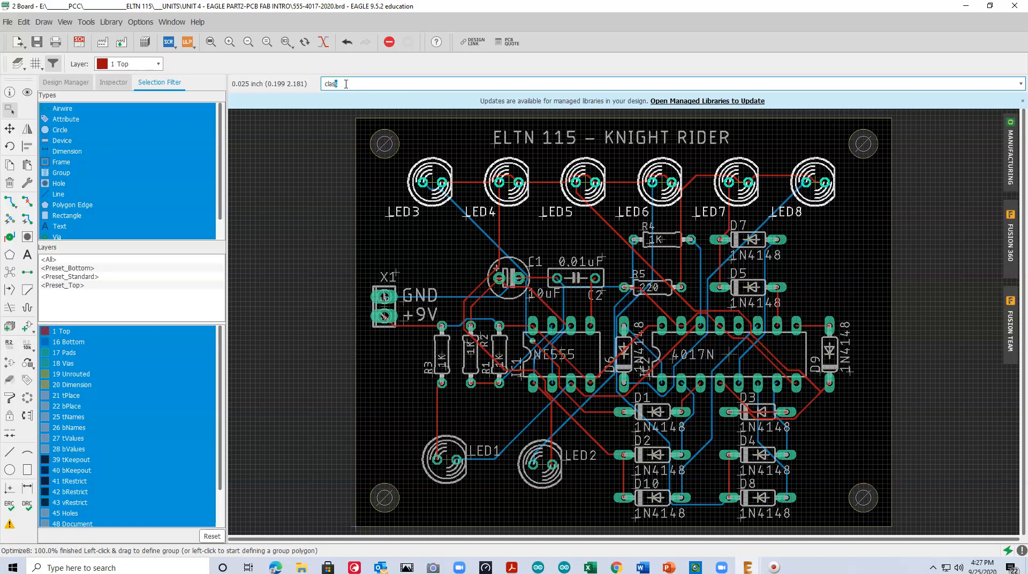
Add a new net class with the class command and bring up the net class rules
key(Return)
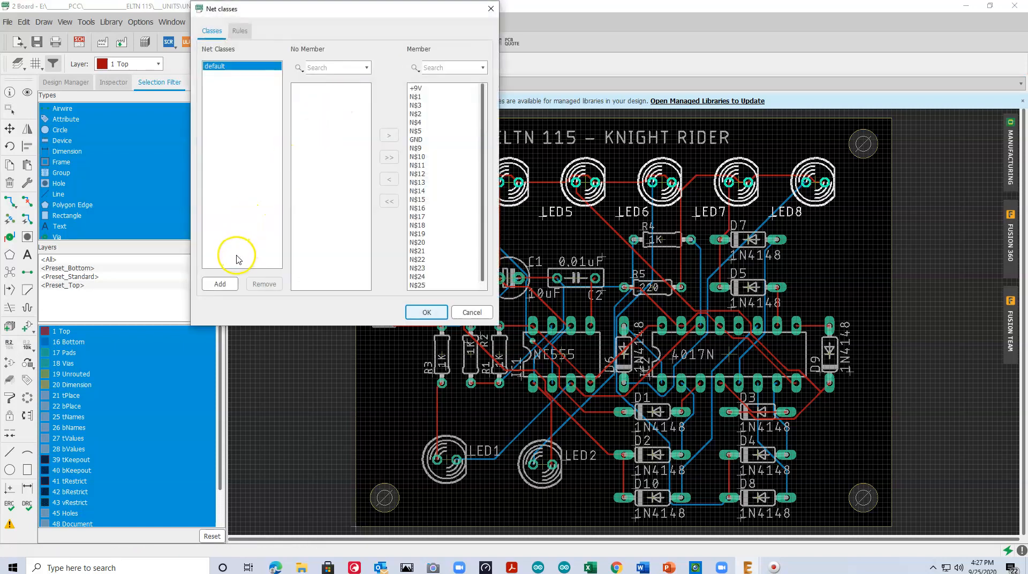
click(220, 283)
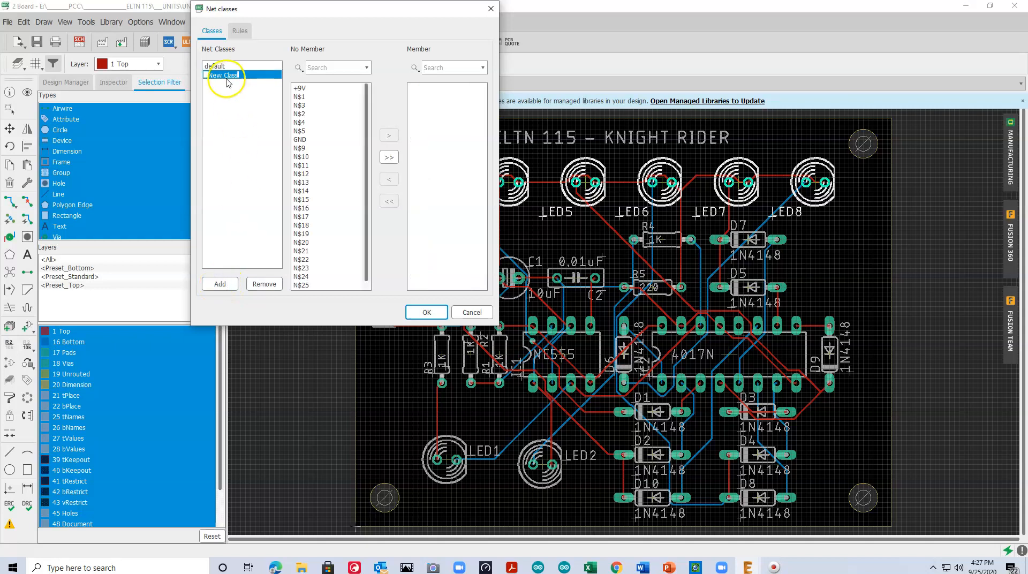
drag(239, 75, 206, 75)
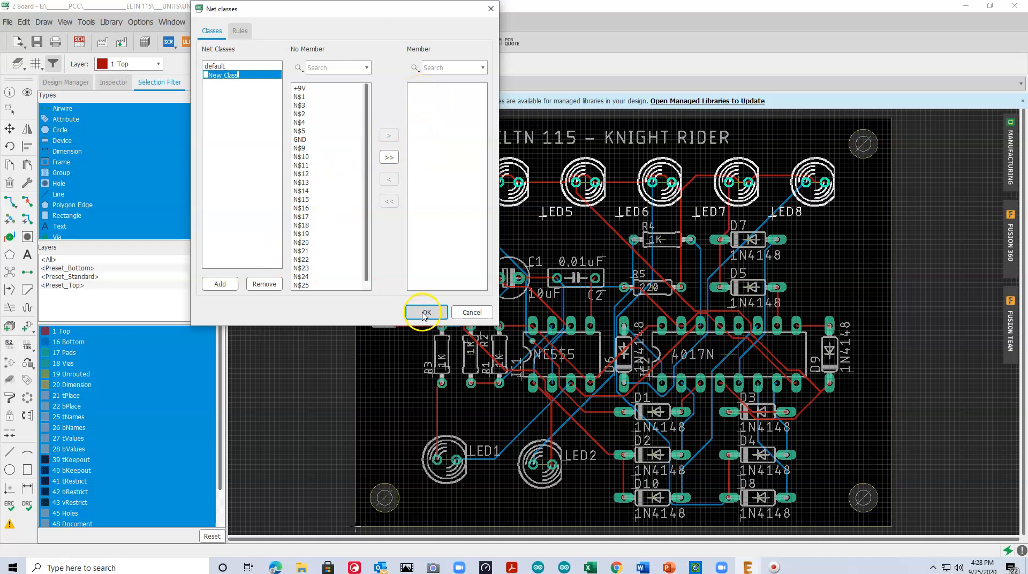
click(240, 32)
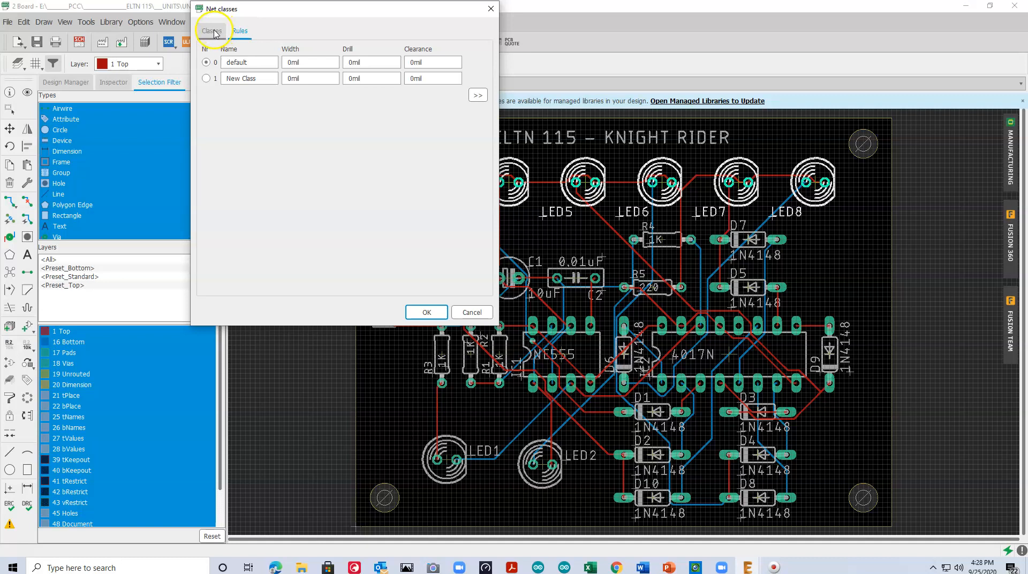
click(206, 78)
triple_click(263, 78)
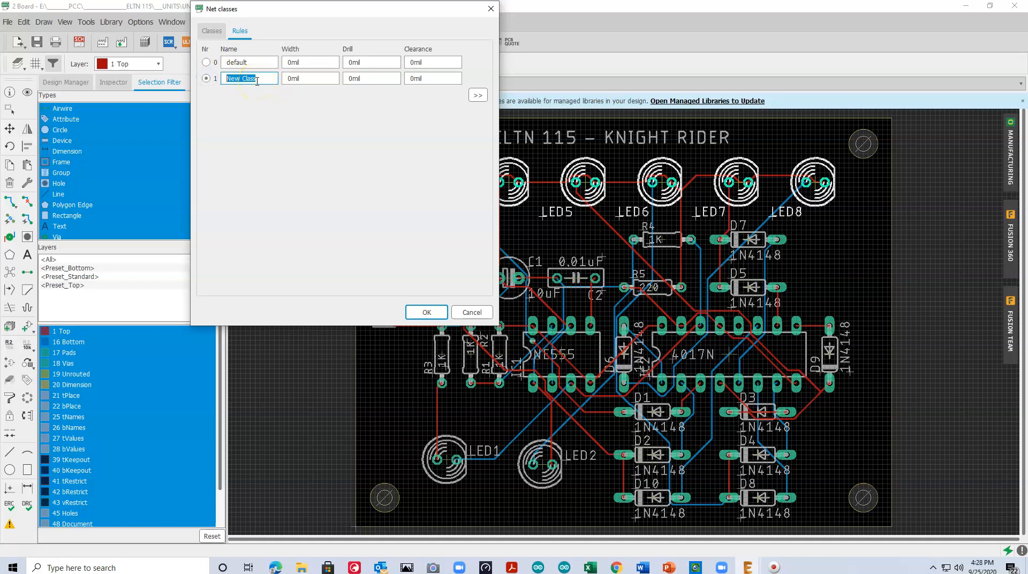
Set the default net class to a 20 mil width and a 20 mil clearance
click(206, 63)
click(289, 62)
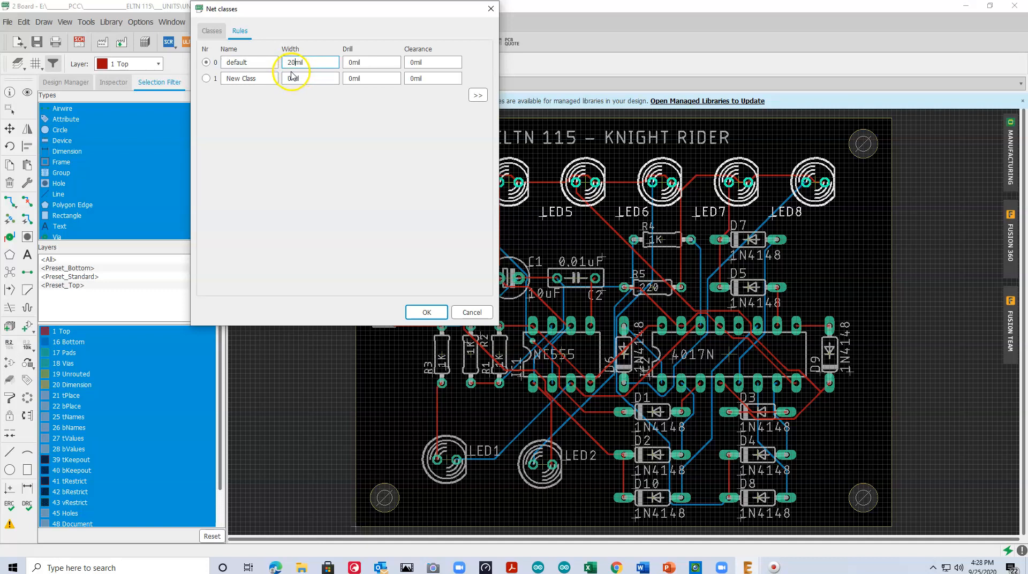
click(409, 62)
text(2)
Rename the new net class Power, set its width to 50 mil, and apply the net class settings
click(206, 78)
click(252, 77)
click(215, 79)
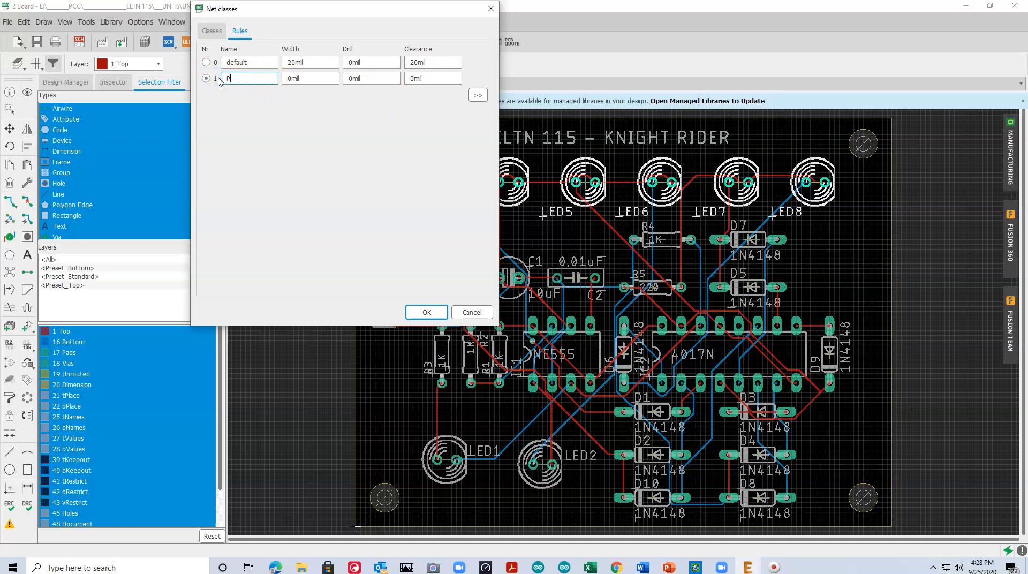
click(277, 79)
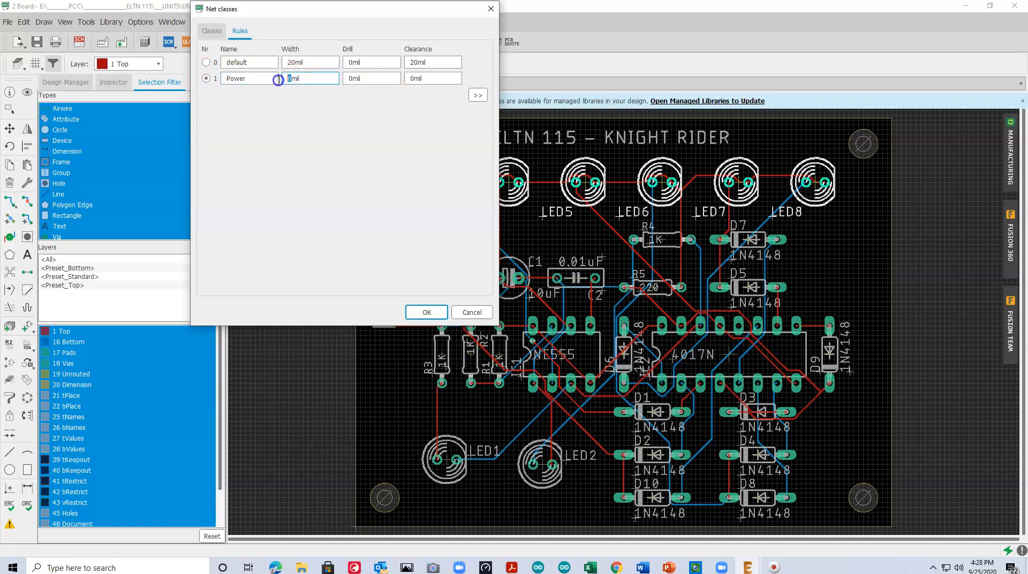
text(50)
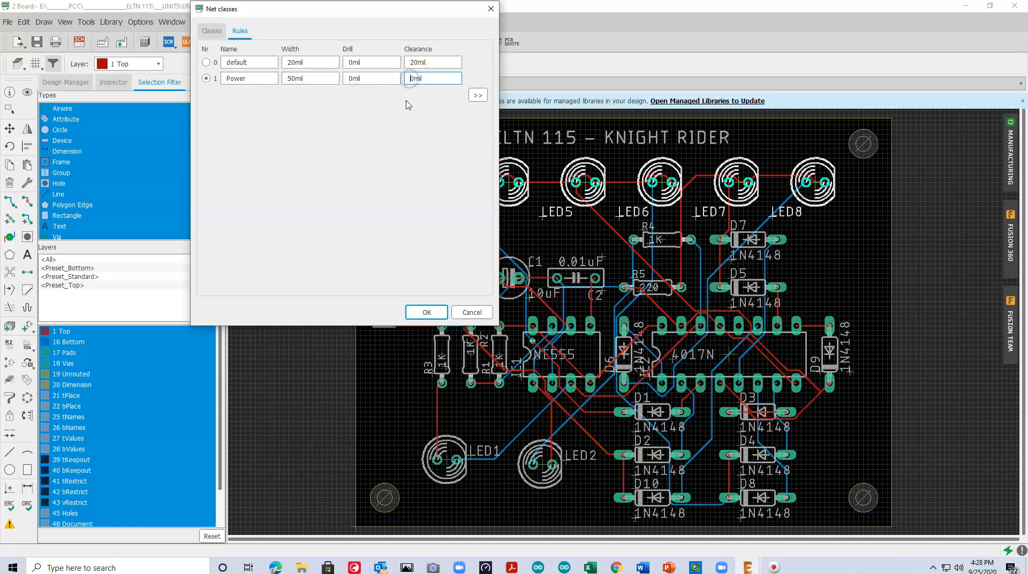
click(426, 312)
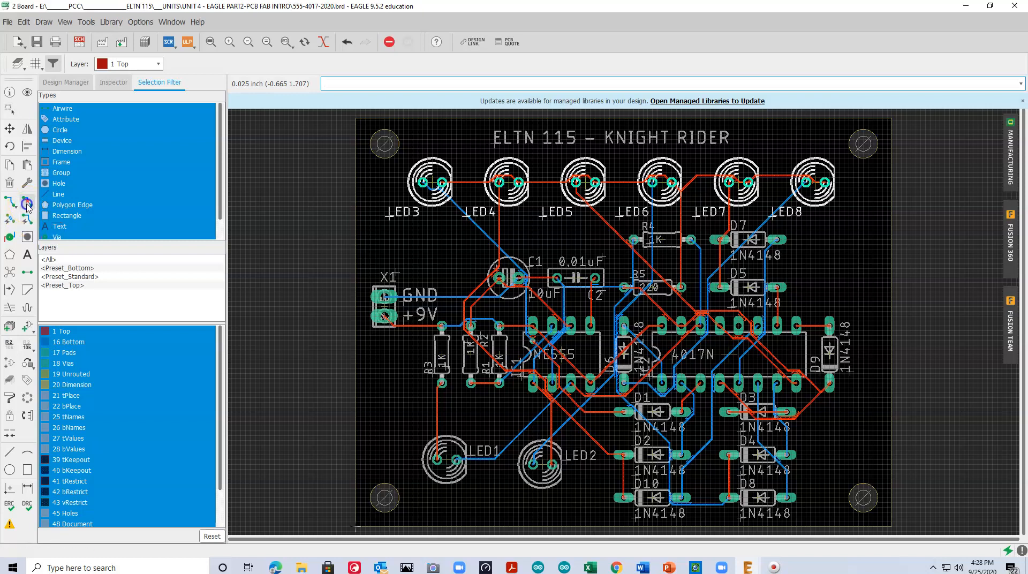
Rip up all the autorouted traces on the board back to airwires
click(25, 203)
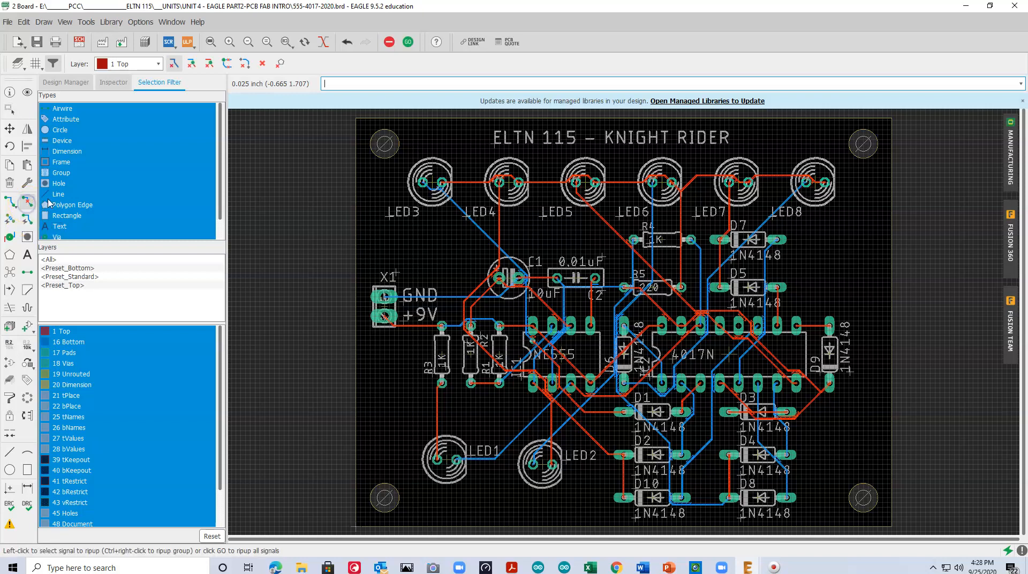
click(407, 41)
click(377, 63)
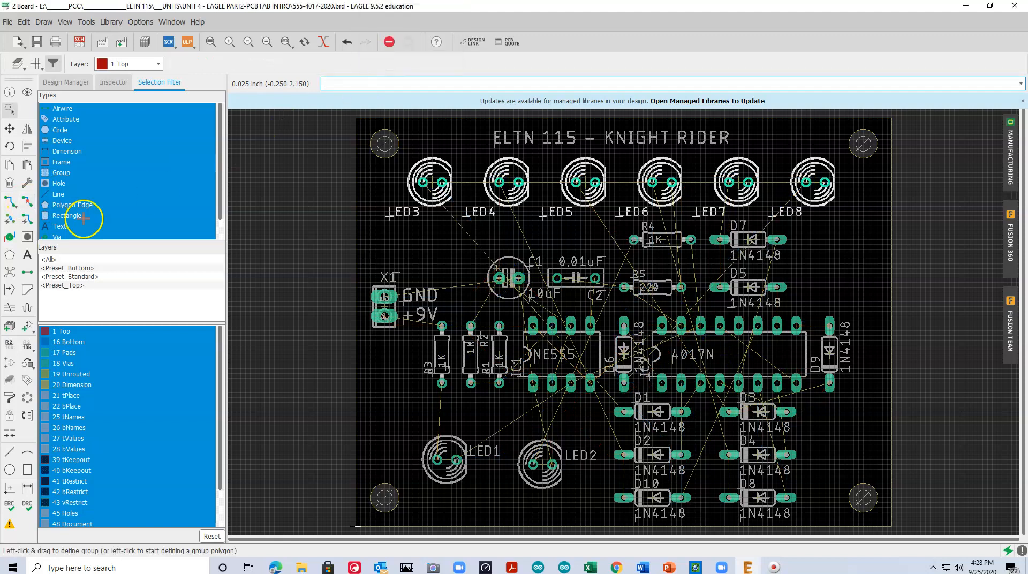
Autoroute the whole board under the new net class rules with Medium effort, auto grid selection and the TopRouter variant
click(25, 220)
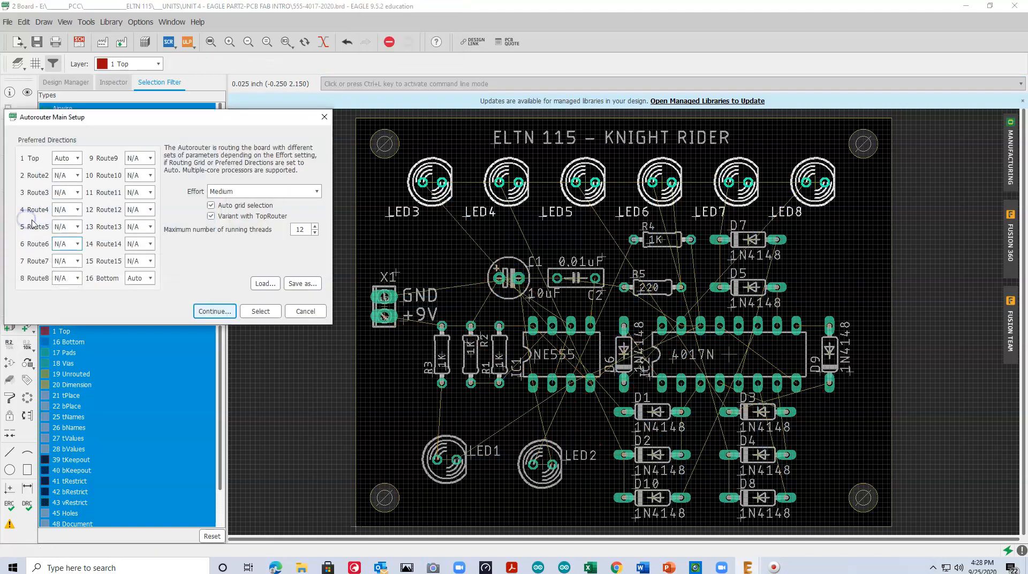
click(215, 312)
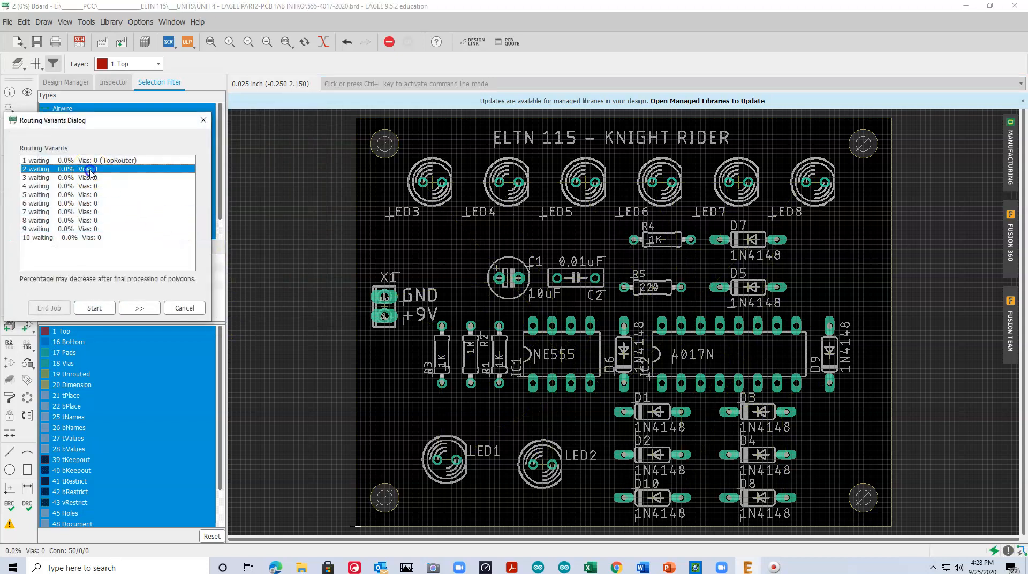
click(94, 308)
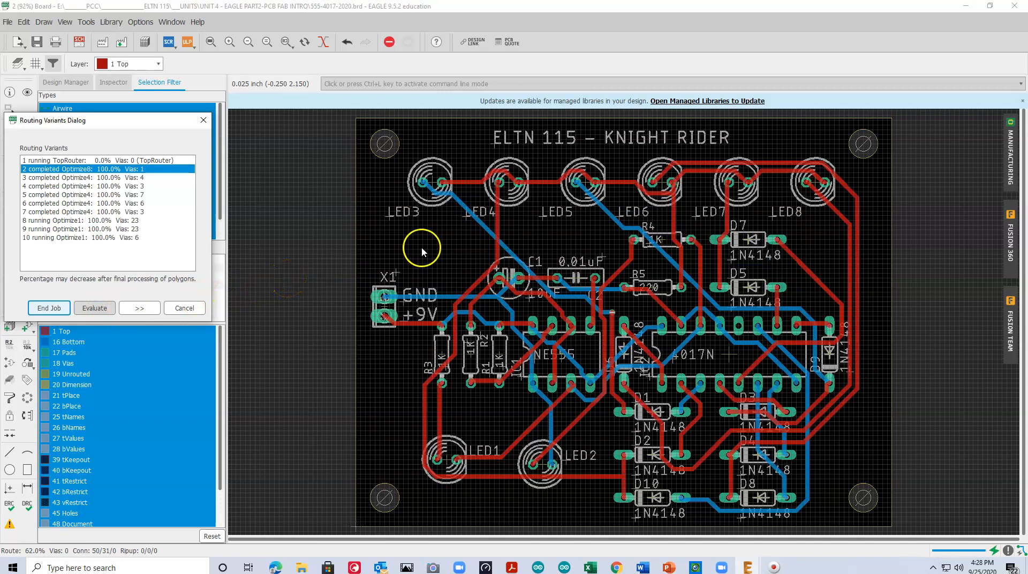
click(50, 309)
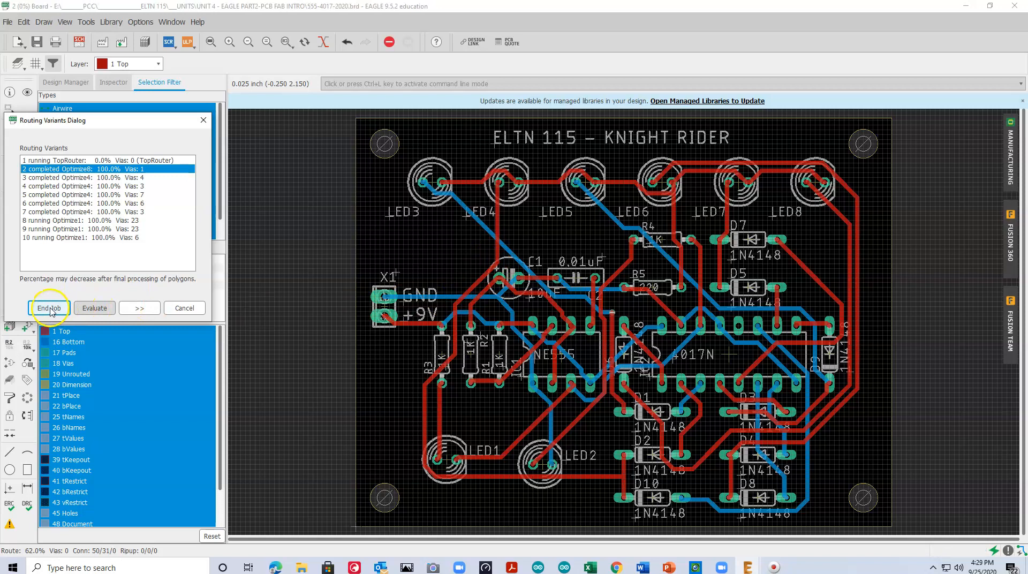
Compare the completed routing variants, including 4, 7 and 1, and accept variant 2 as the board's routing
click(133, 178)
click(133, 186)
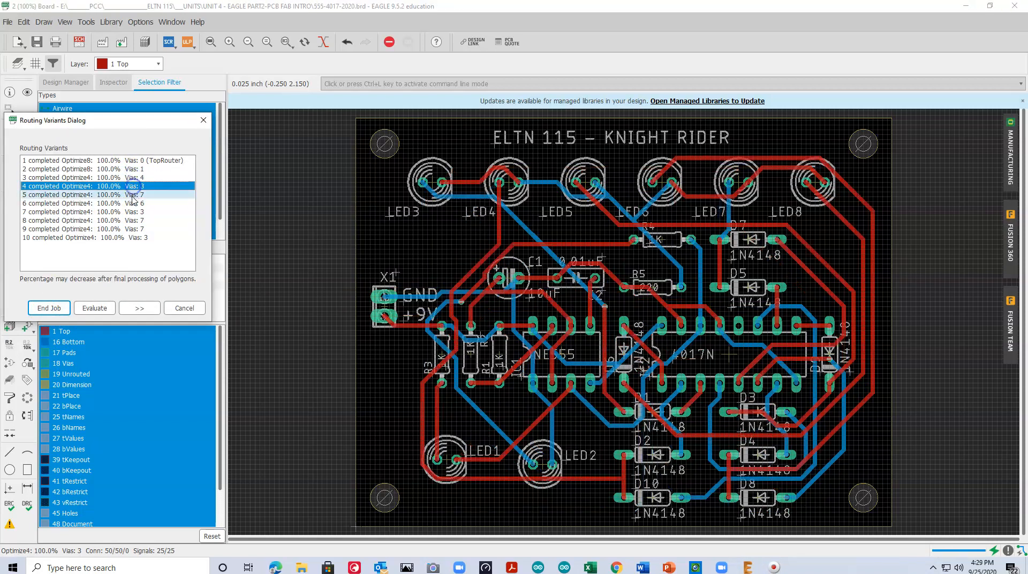
click(132, 203)
click(135, 212)
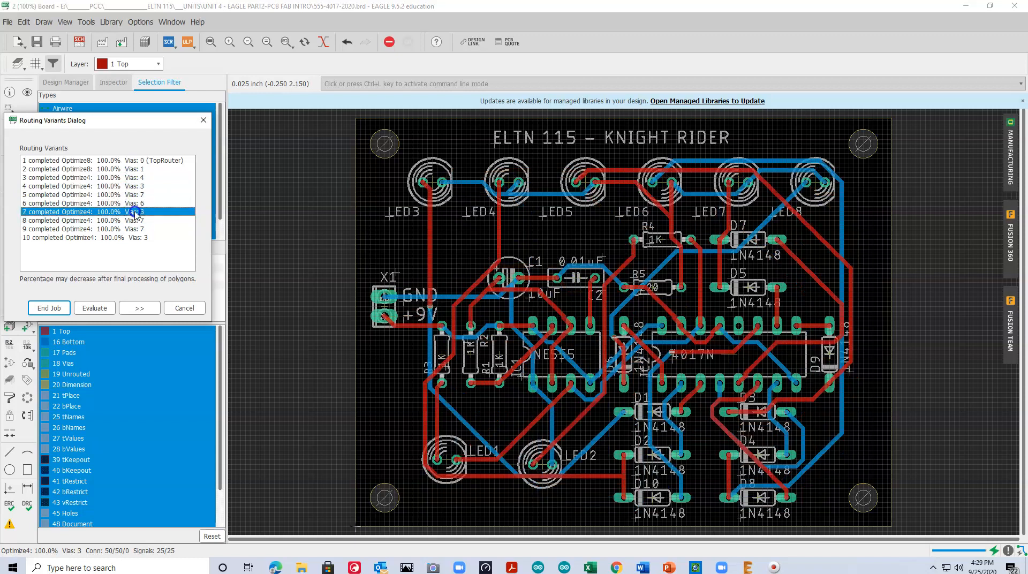
click(136, 169)
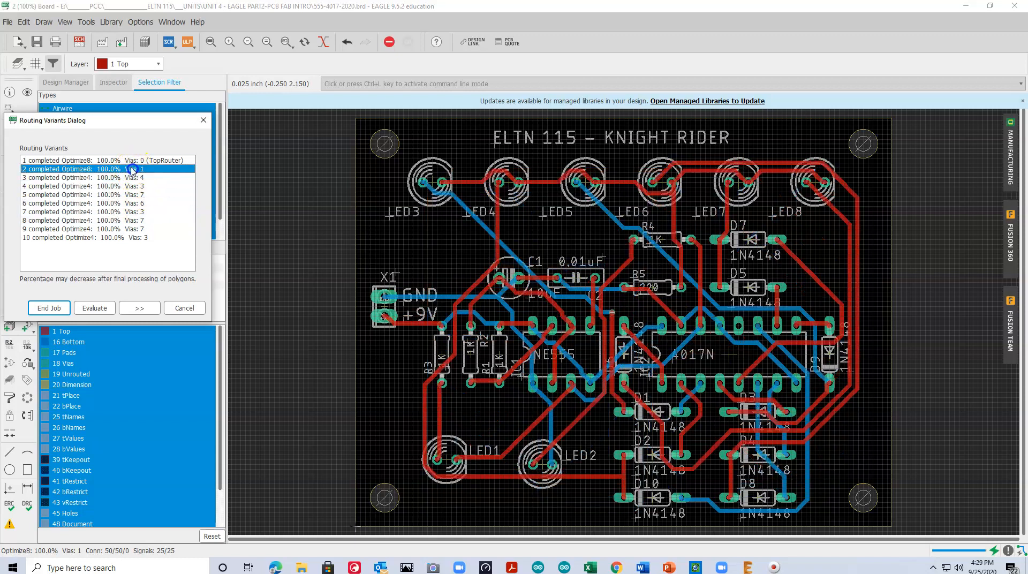
click(129, 161)
click(131, 168)
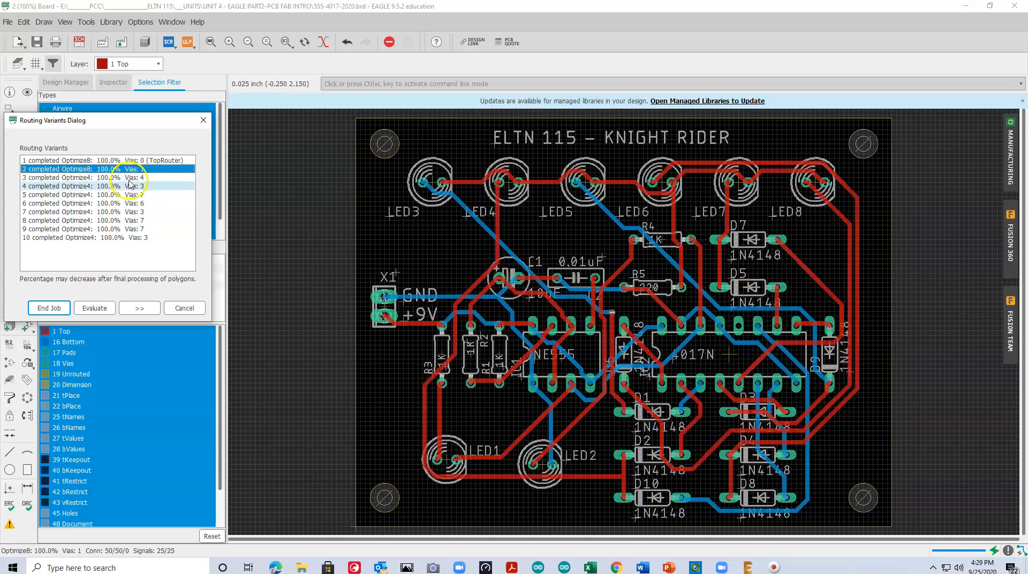
click(49, 308)
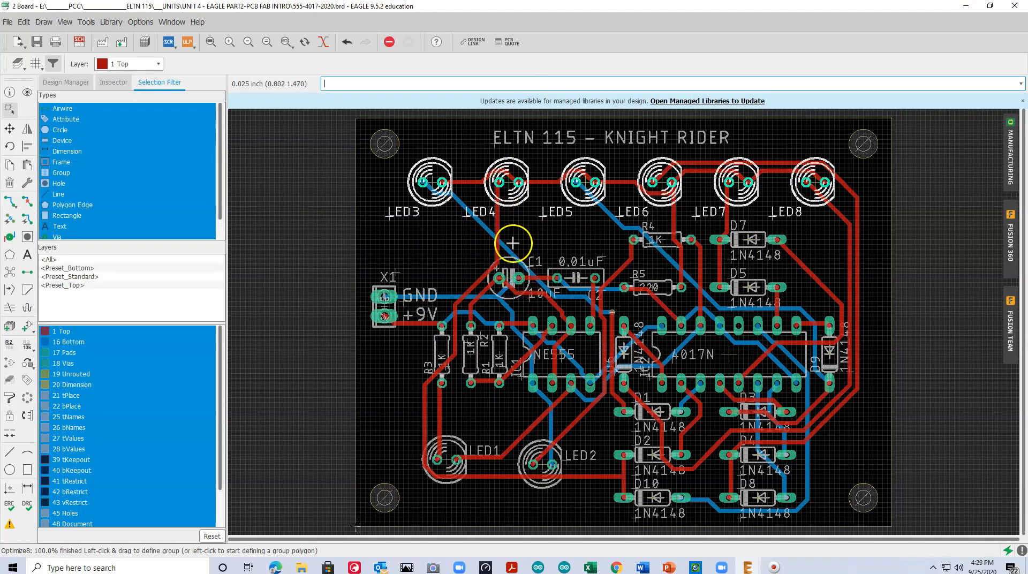
Move the 0.01uF capacitor C2 straight up to just below LED5, at about (1.150, 1.525) inch
scroll(506, 246, up, 2)
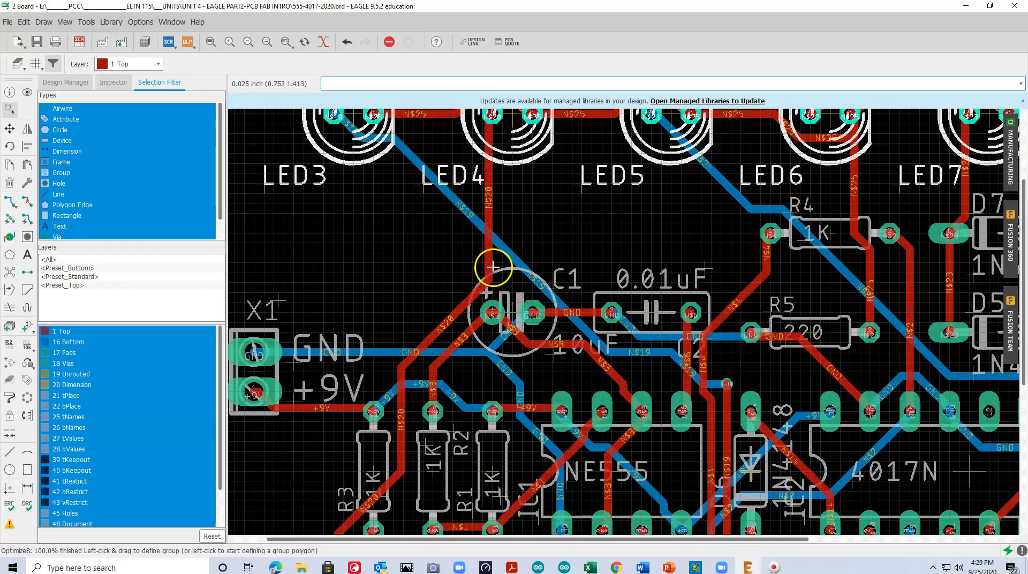
scroll(467, 224, down, 1)
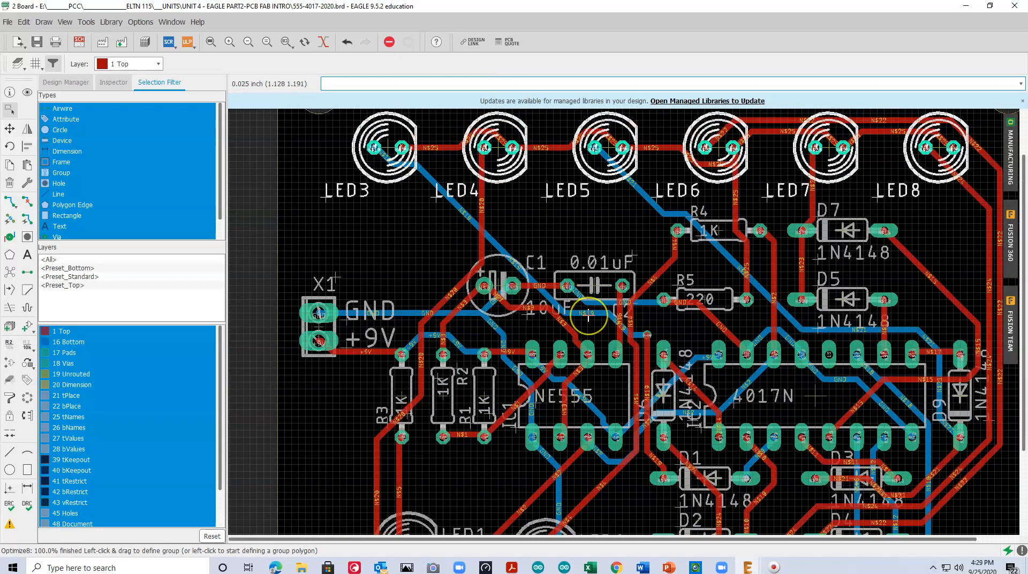
scroll(588, 315, down, 1)
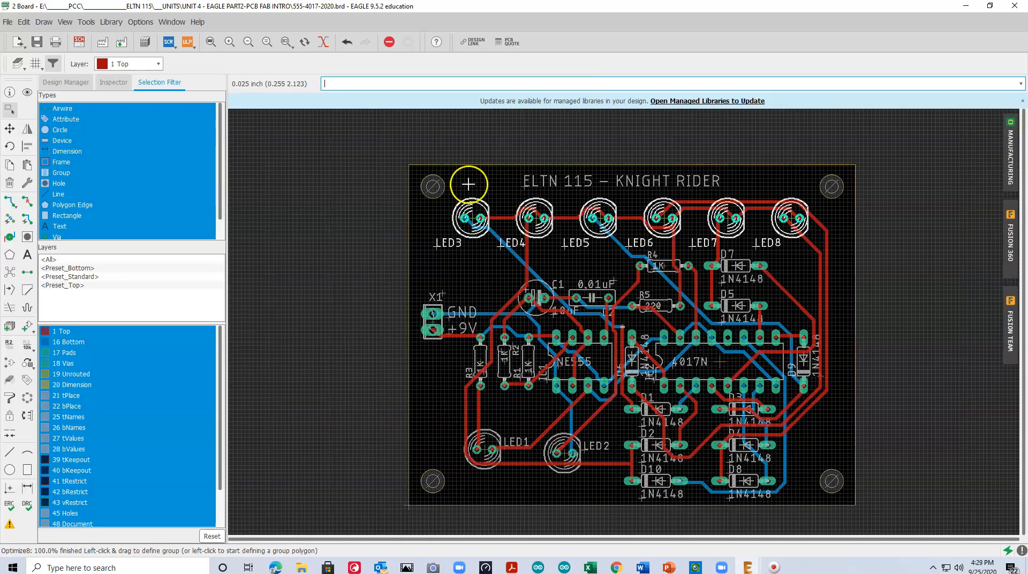
click(209, 42)
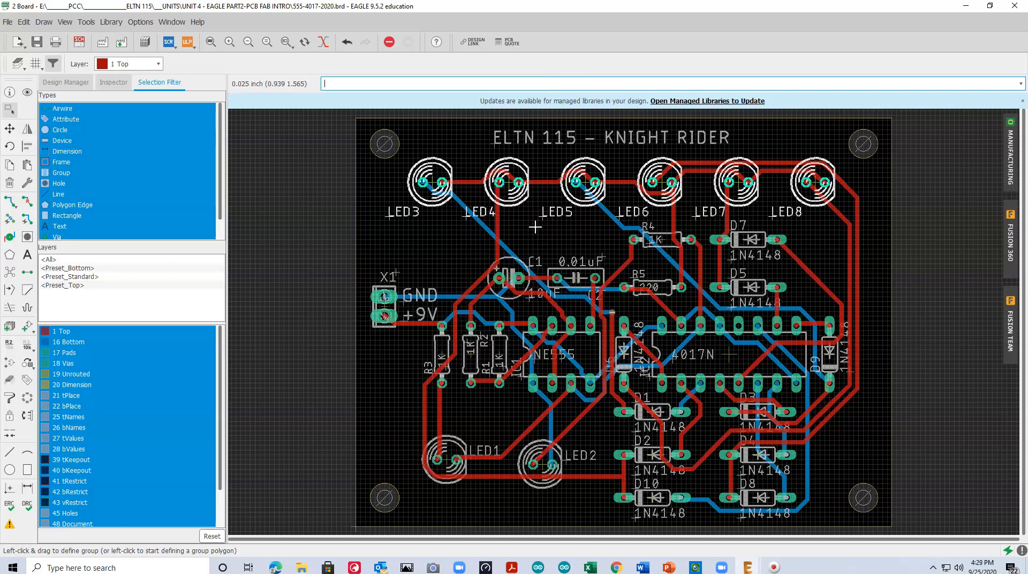
click(9, 131)
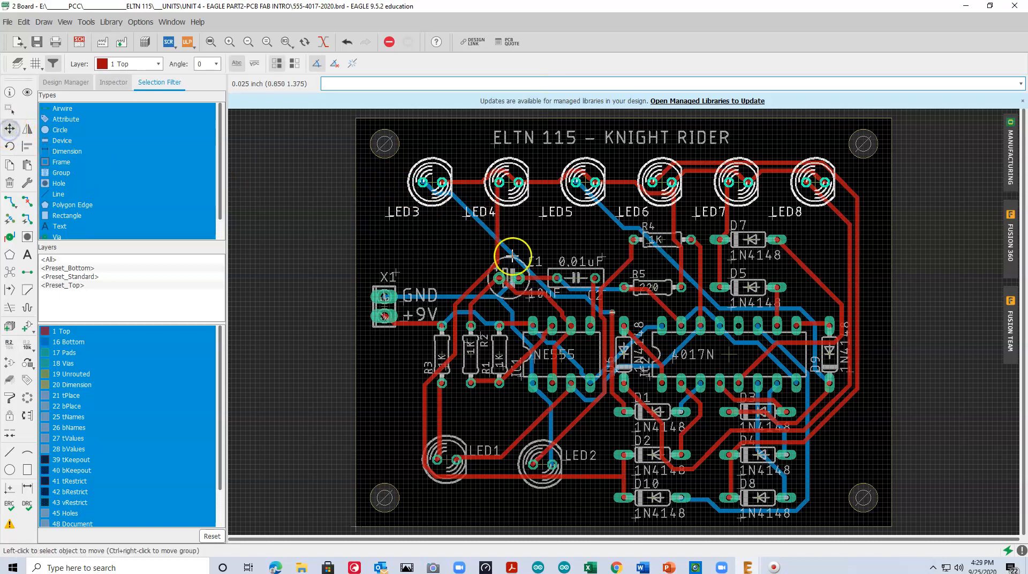
click(577, 277)
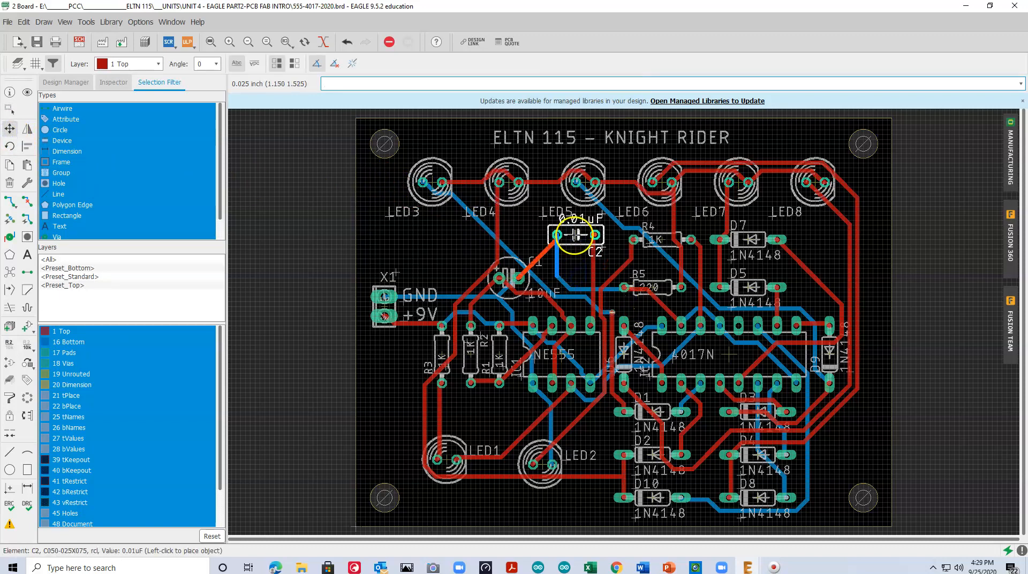
click(574, 234)
Try moving the 220 resistor R5 left to just below capacitor C2
click(653, 287)
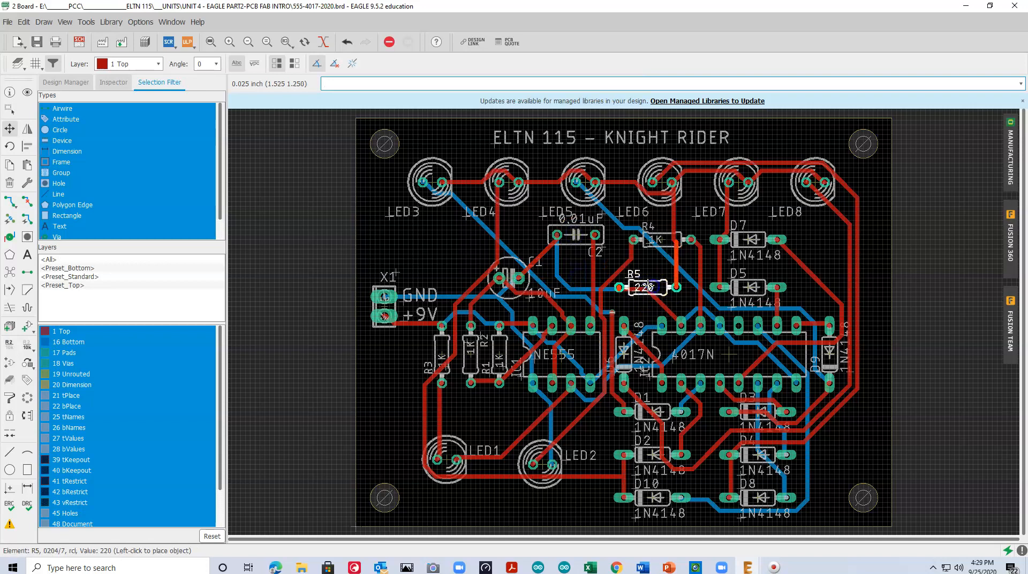
click(583, 282)
scroll(614, 287, up, 8)
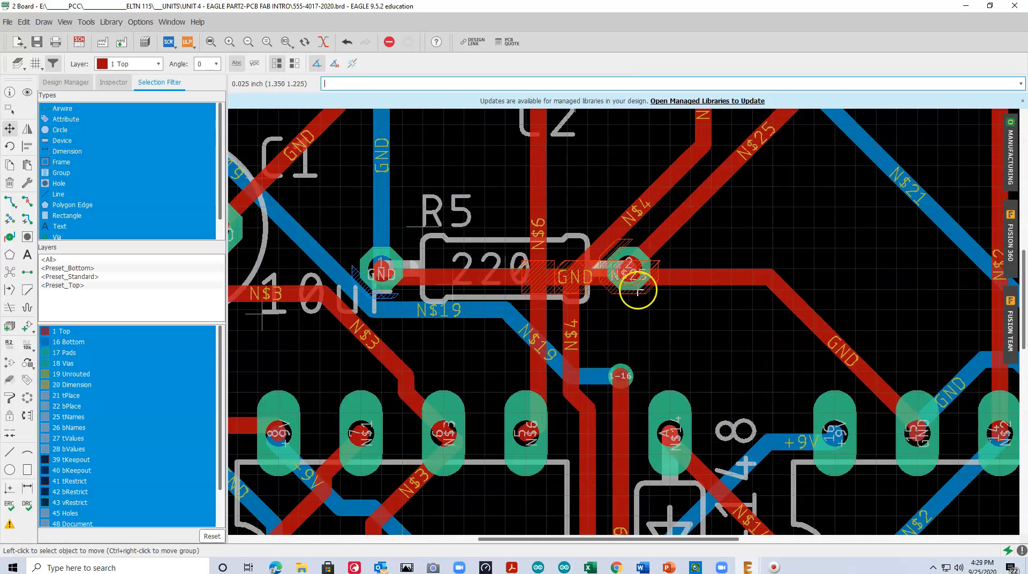
scroll(547, 269, down, 6)
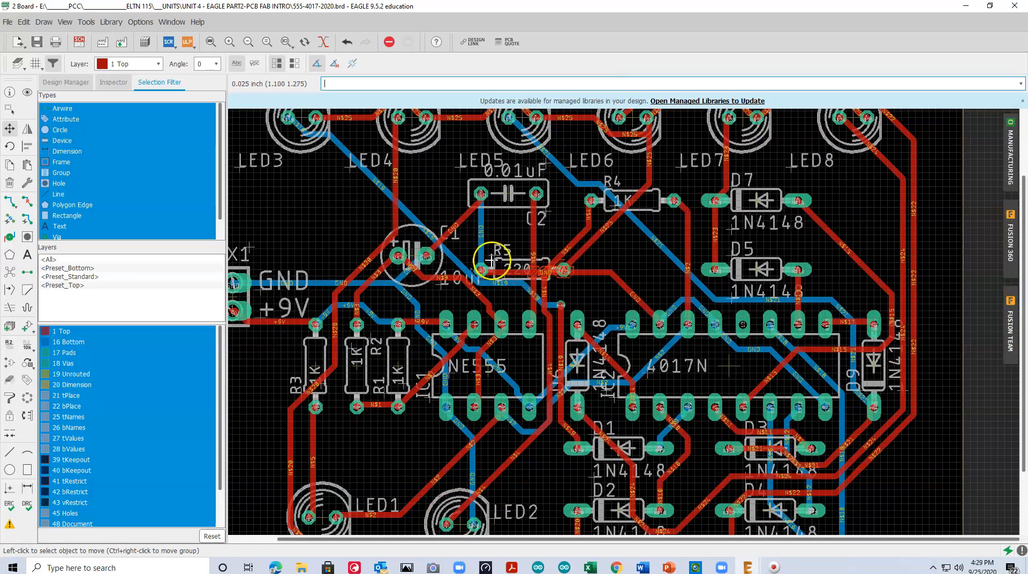
click(211, 42)
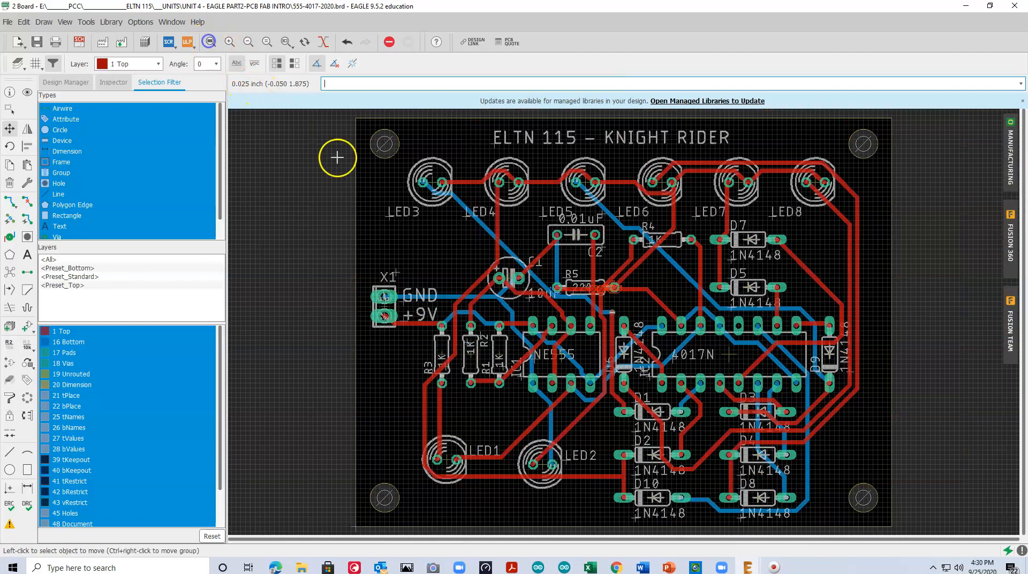
Undo the moves of R5 and C2, and rip up all the traces on the board back to airwires
key(ctrl+z)
key(ctrl+z)
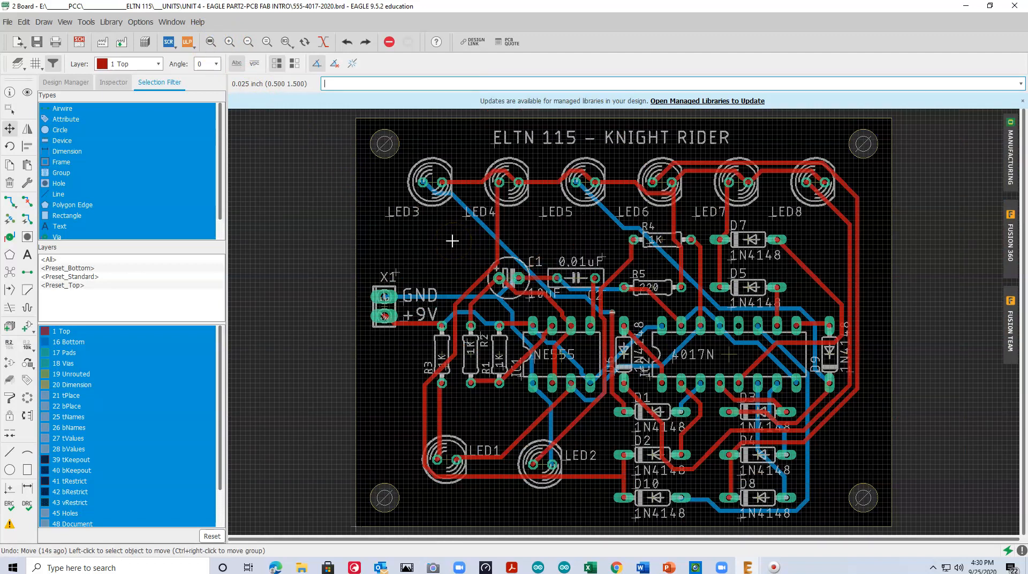
click(27, 200)
click(409, 42)
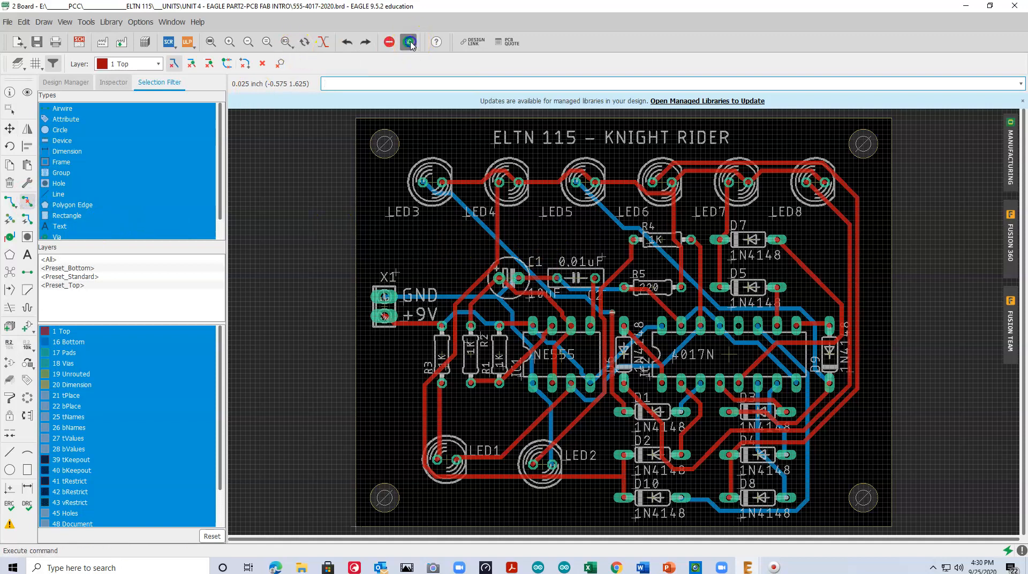
click(385, 62)
Move capacitor C1 slightly left and down to above R1 and R2, and shift LED2 slightly up level with LED1
click(10, 129)
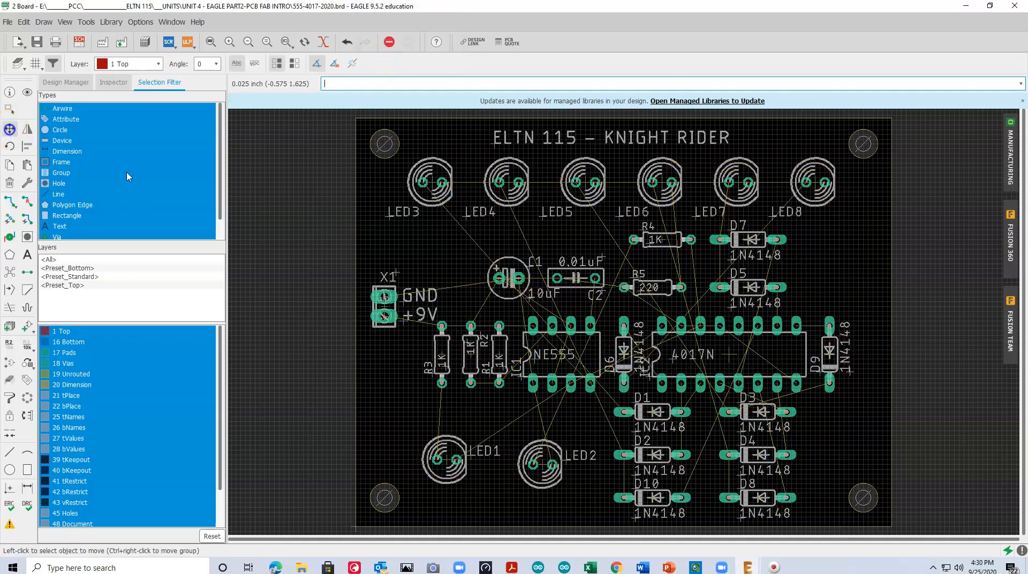
click(506, 278)
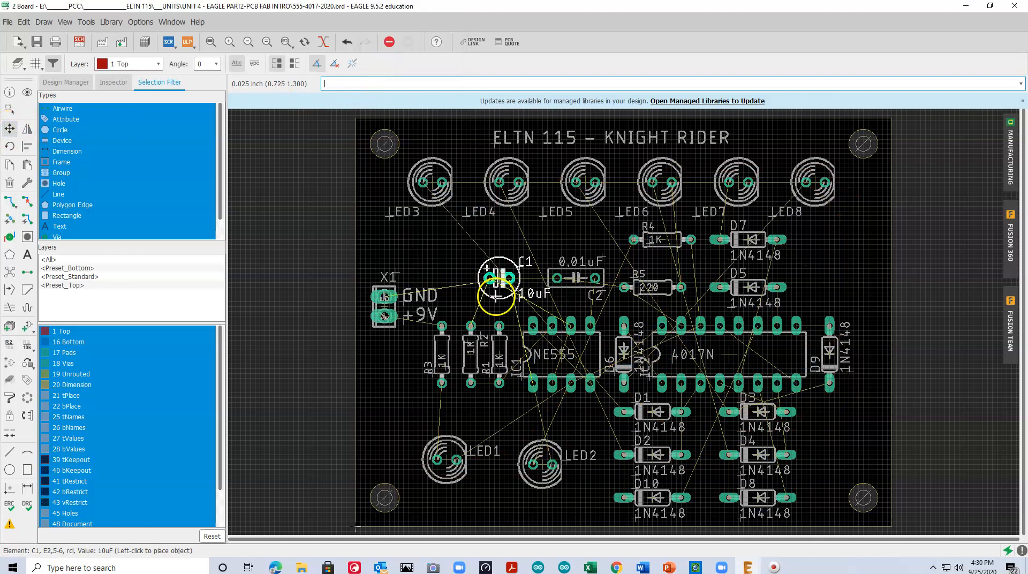
click(482, 305)
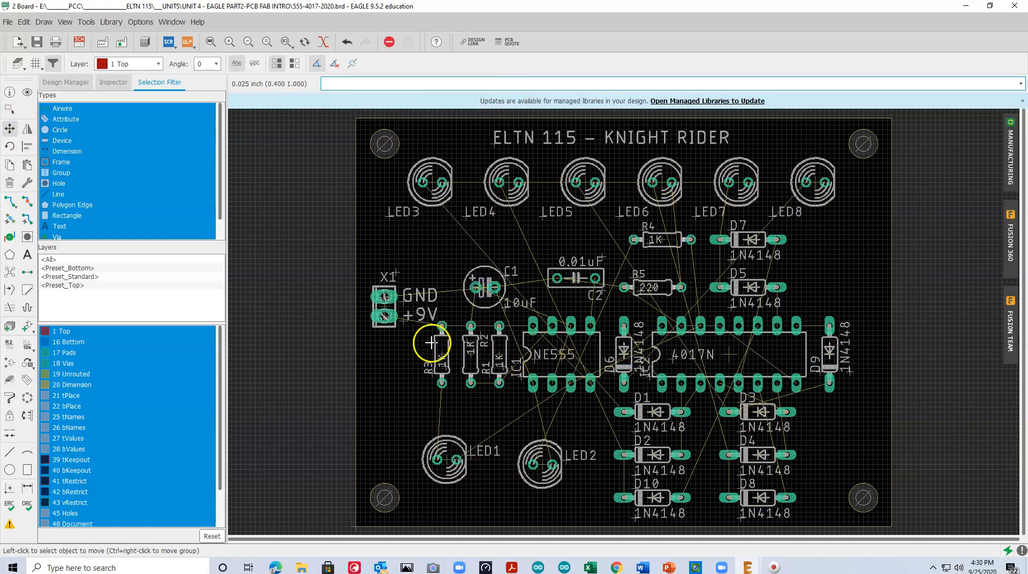
click(541, 462)
click(541, 462)
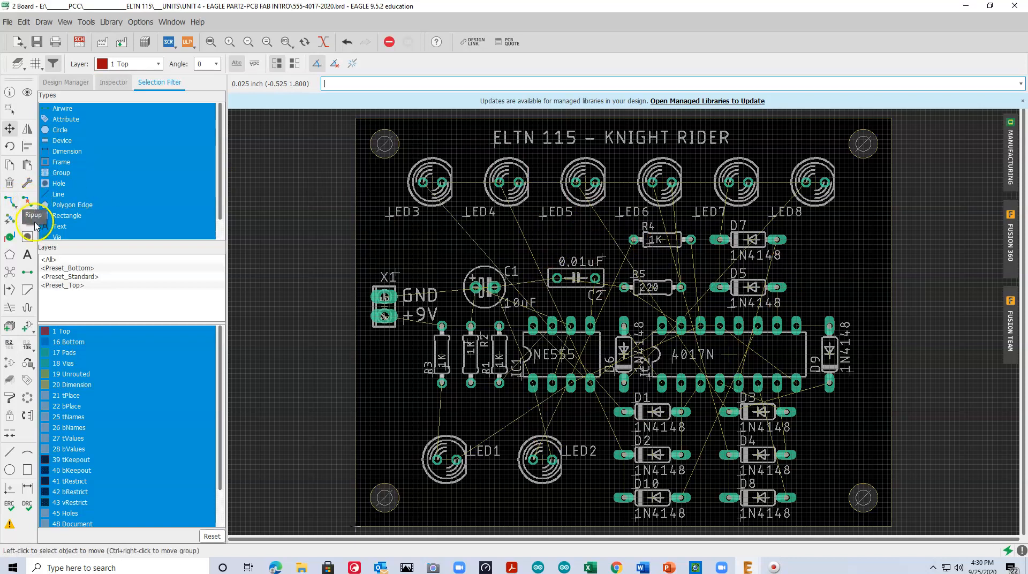
Autoroute the board with Medium effort, auto grid selection and the TopRouter variant, and accept routing variant 2
click(9, 219)
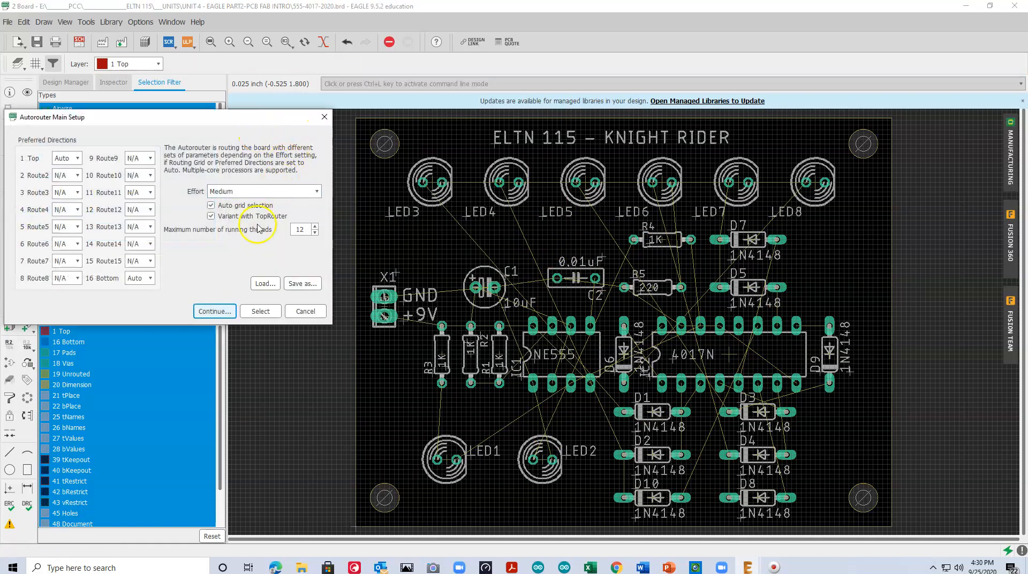
click(213, 311)
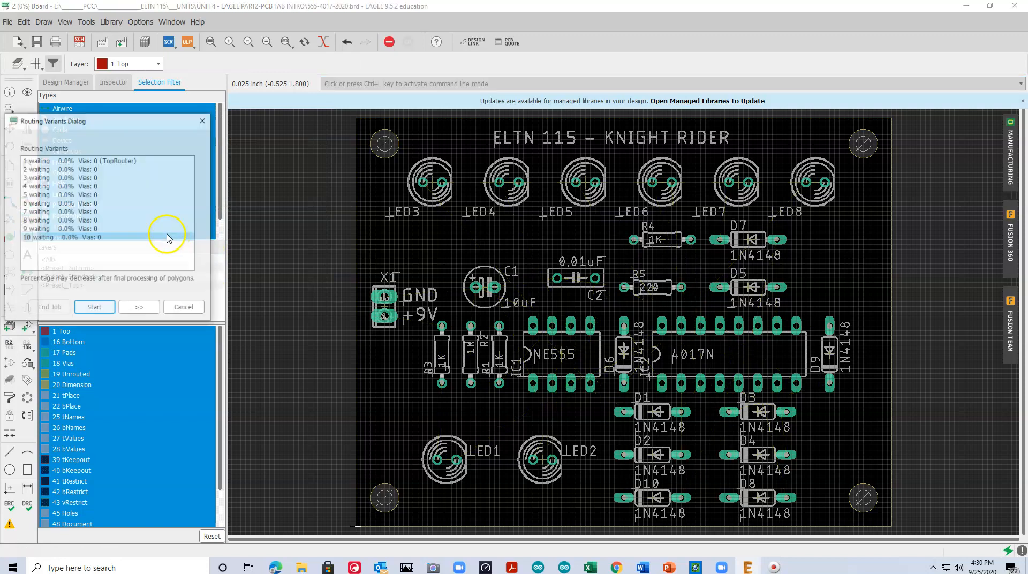
click(85, 170)
click(94, 308)
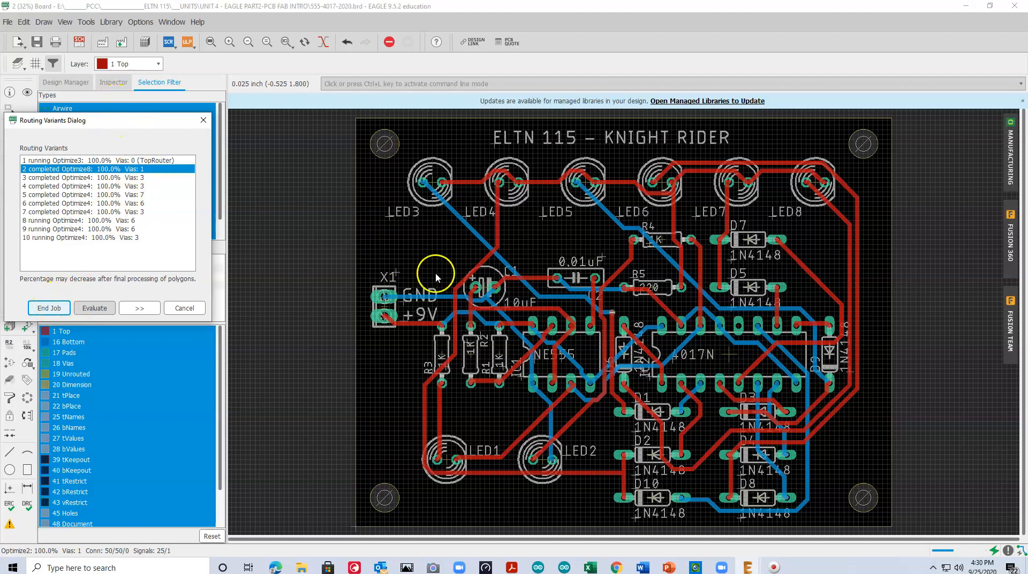
click(53, 307)
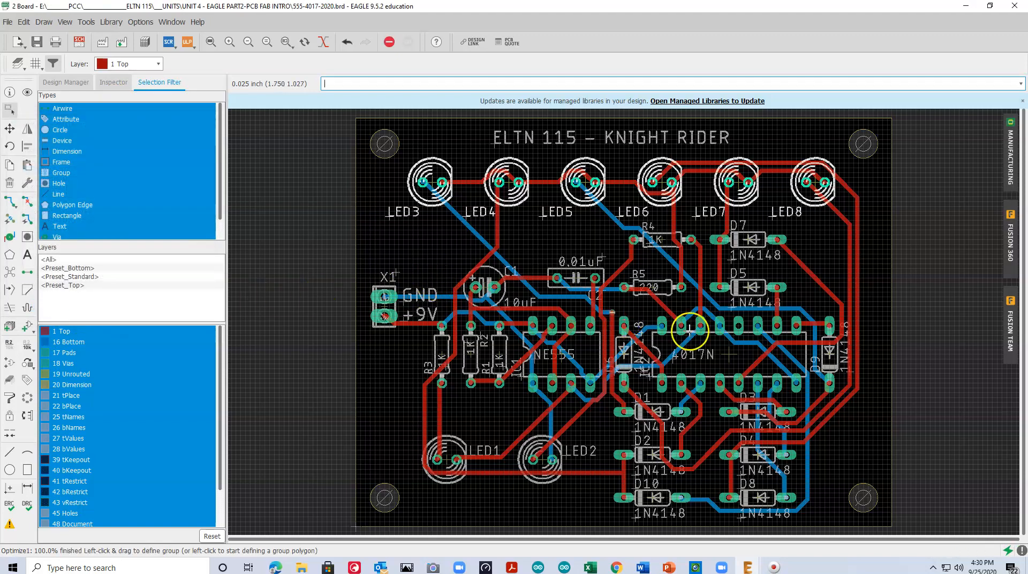
Hide the Top and Bottom copper layers and examine the via between the NE555 and diode D6 up close
click(674, 230)
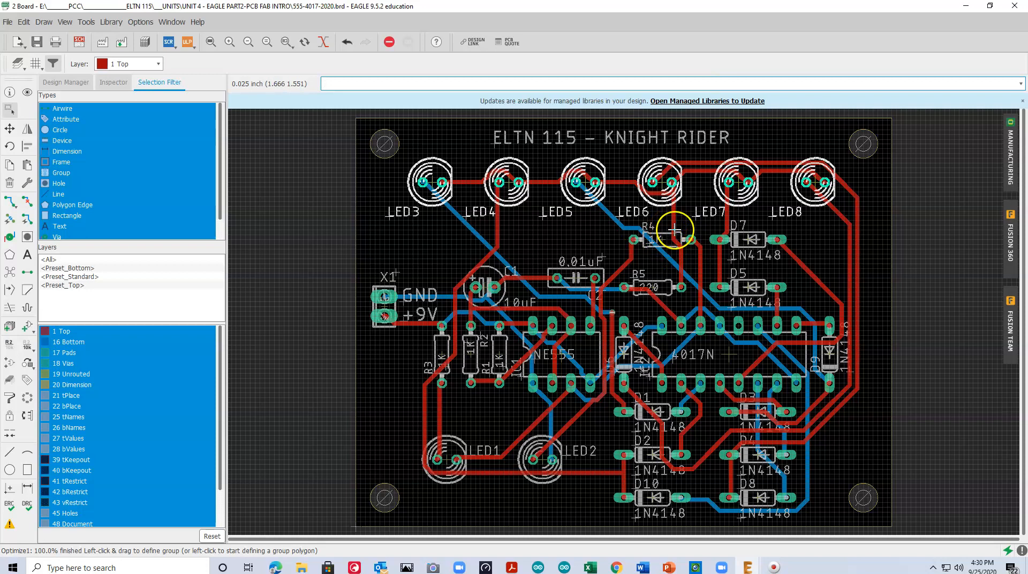
click(65, 22)
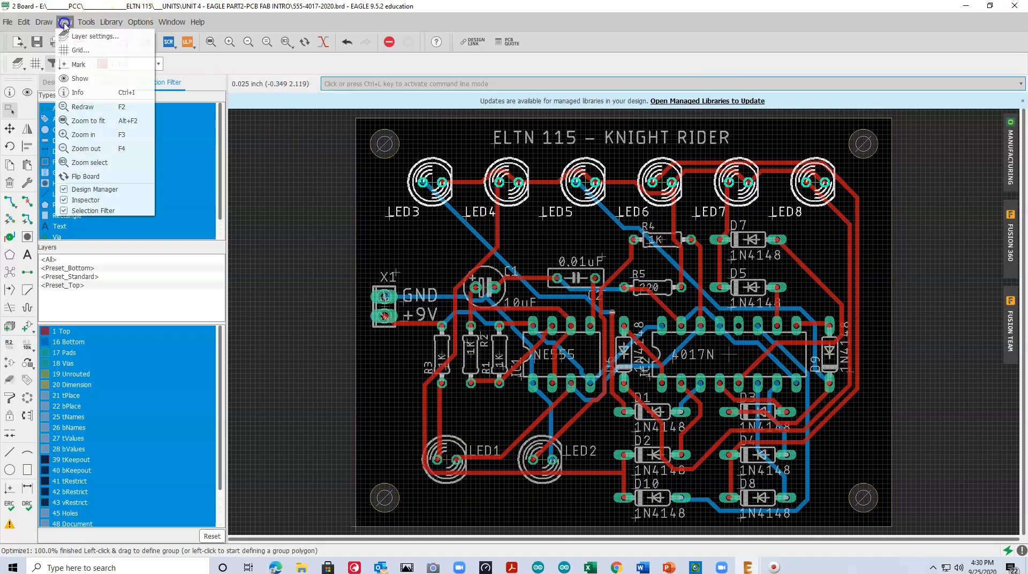
click(88, 36)
click(28, 80)
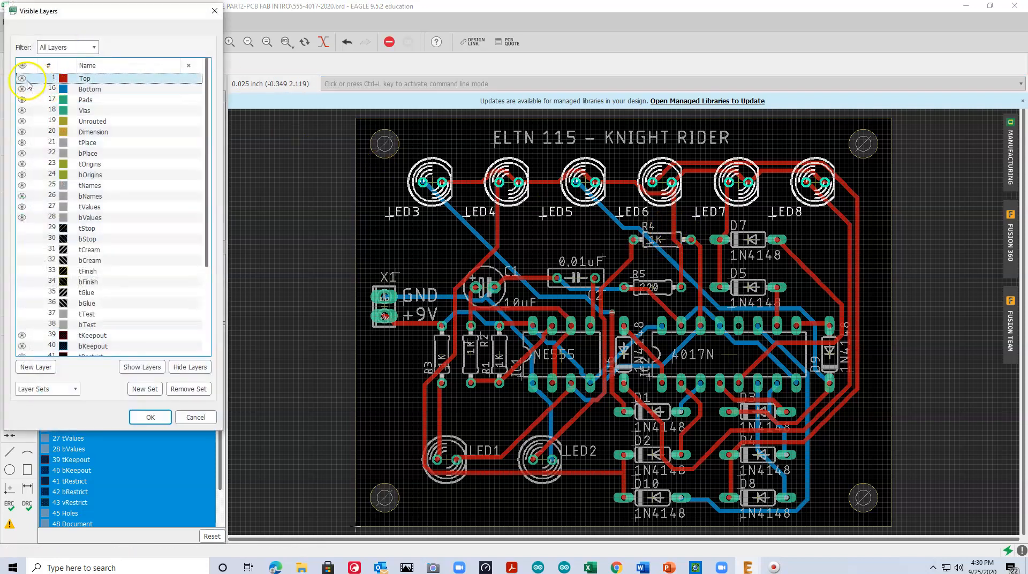
click(22, 79)
click(22, 88)
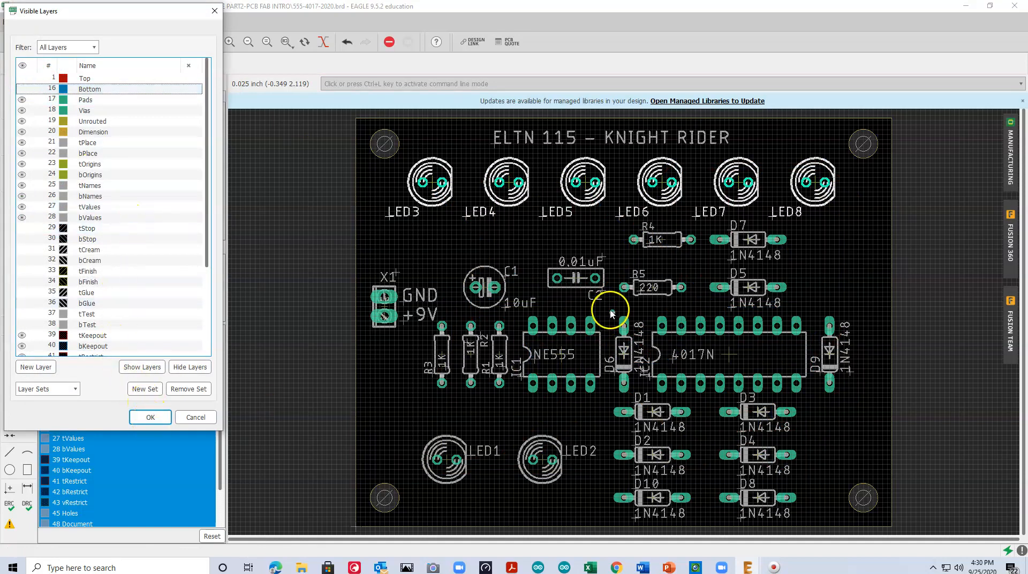
click(152, 419)
scroll(613, 310, up, 5)
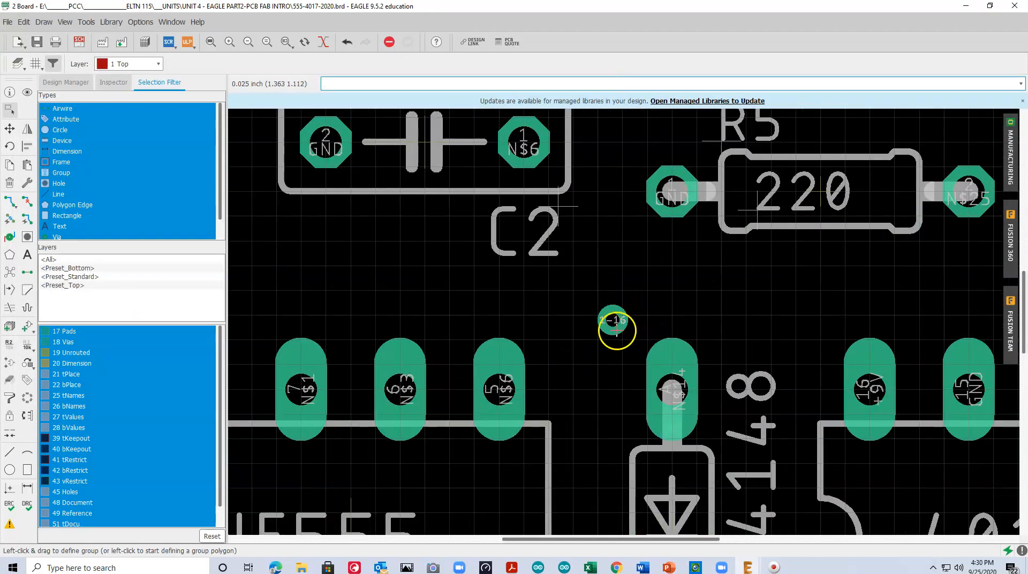
scroll(614, 312, down, 3)
scroll(615, 310, up, 1)
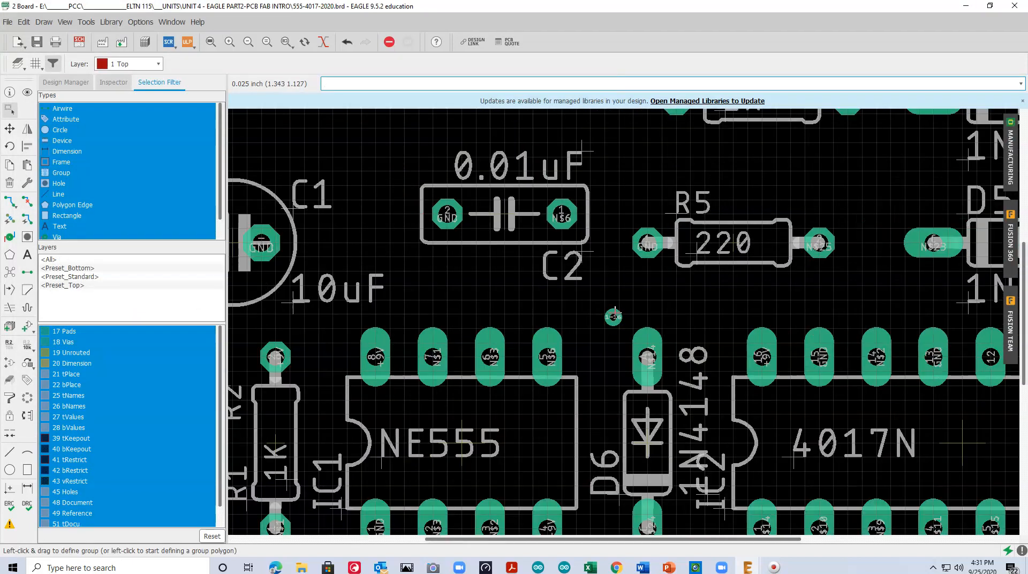
click(613, 317)
click(66, 23)
click(77, 35)
click(22, 79)
click(22, 88)
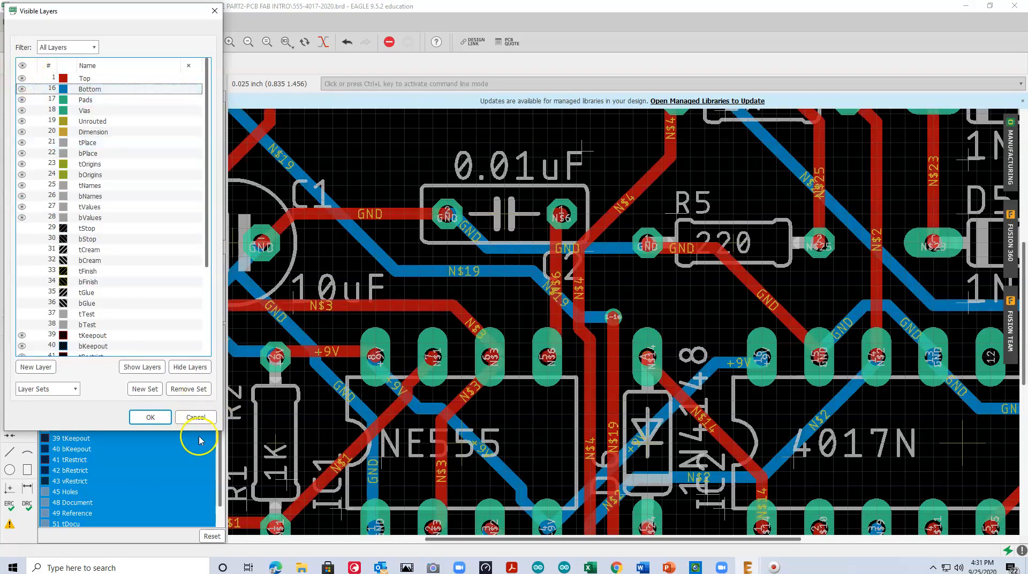
click(196, 417)
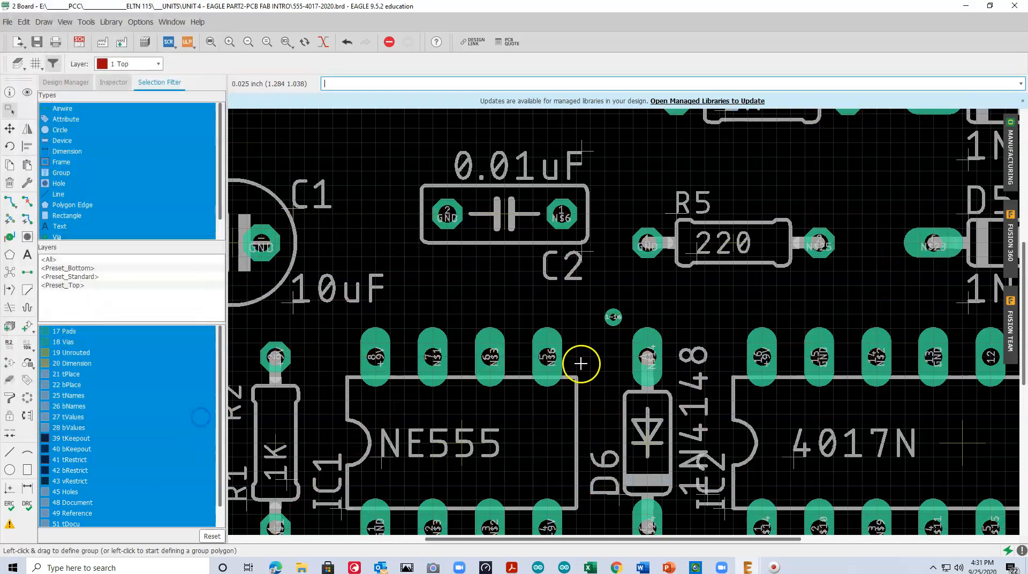
Make the Top and Bottom layers visible again and examine how the via links the traces, then view the whole board
click(62, 23)
click(72, 35)
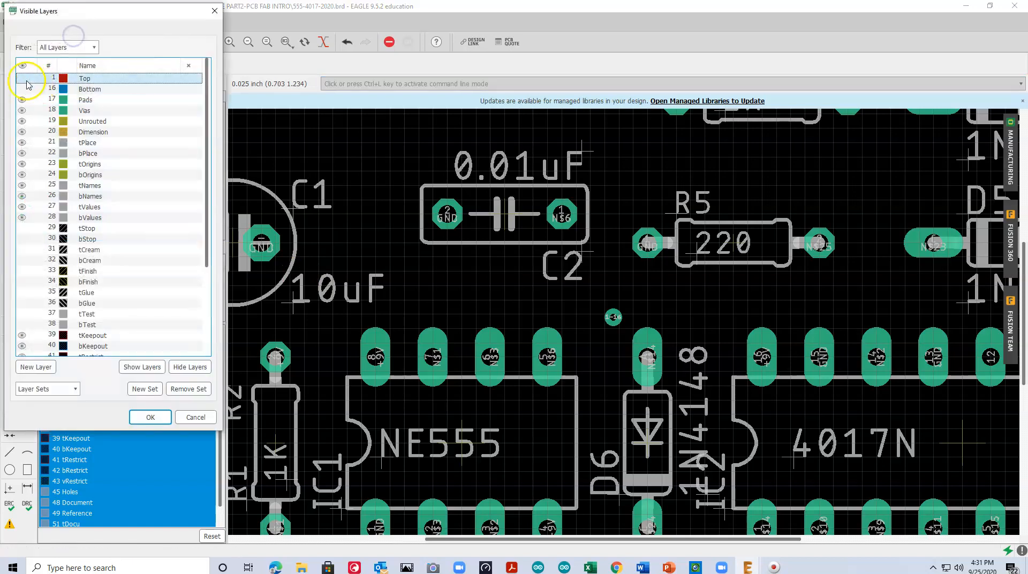
click(22, 78)
click(22, 89)
click(149, 416)
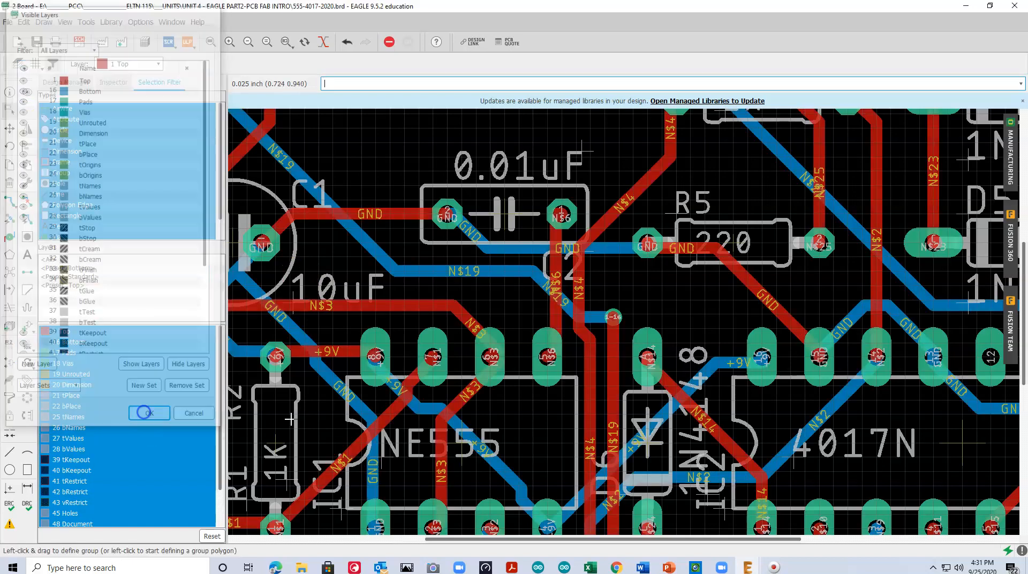
scroll(608, 316, up, 3)
scroll(609, 318, down, 5)
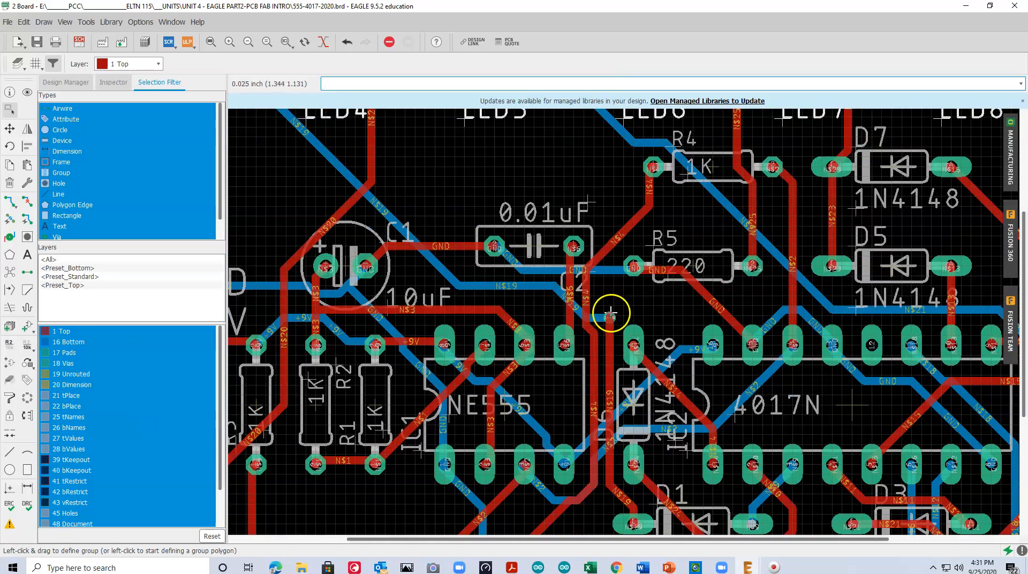
scroll(455, 264, down, 2)
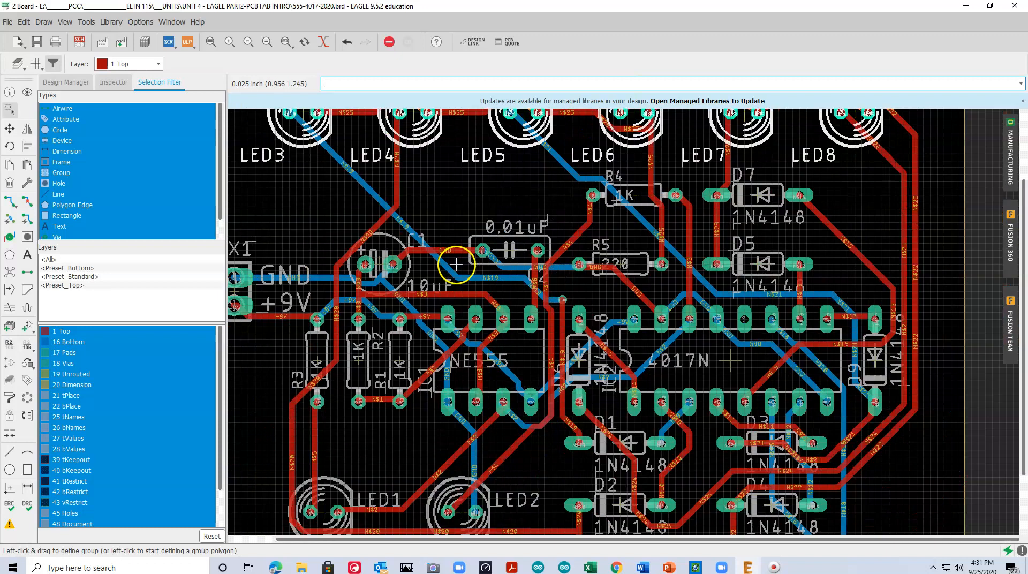
scroll(455, 265, down, 2)
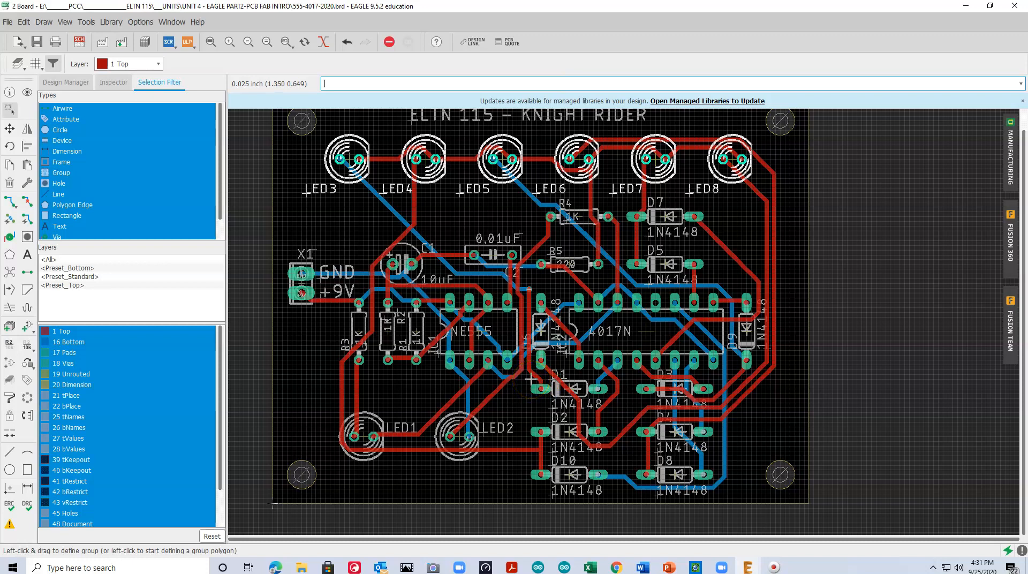
click(210, 42)
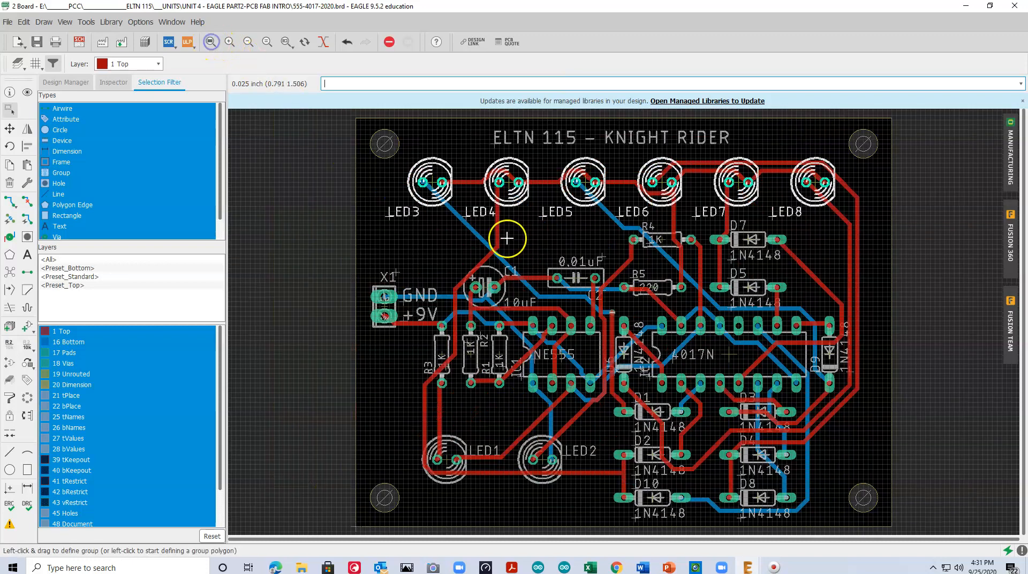
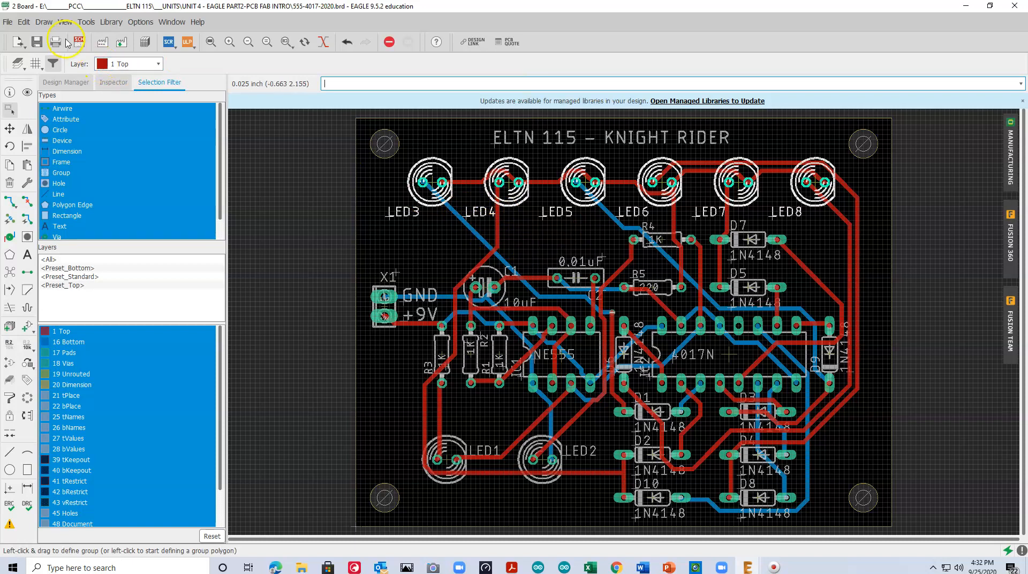
Check the routed board against its schematic by viewing the whole schematic sheet, and return to the board layout
click(79, 42)
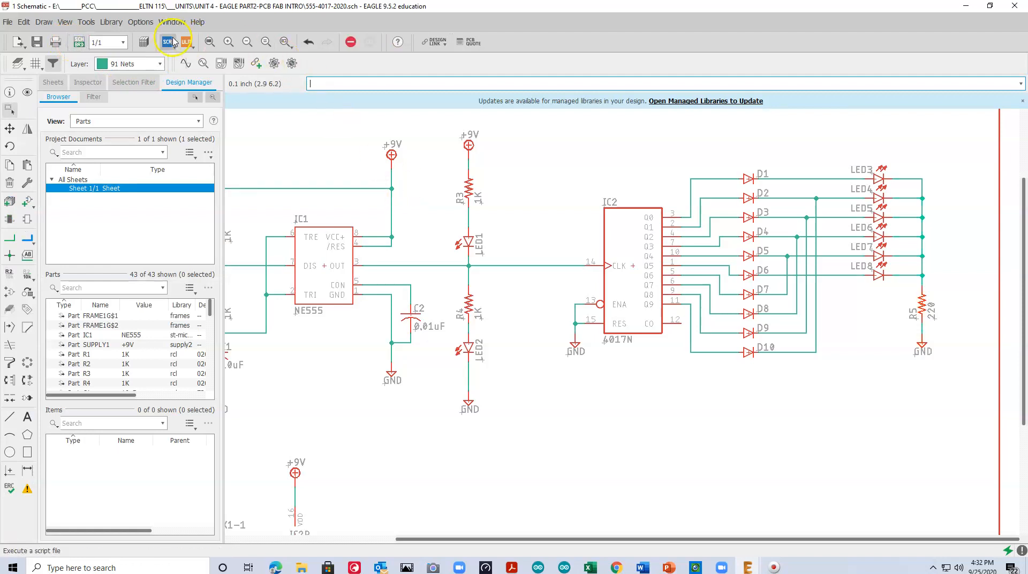
click(209, 42)
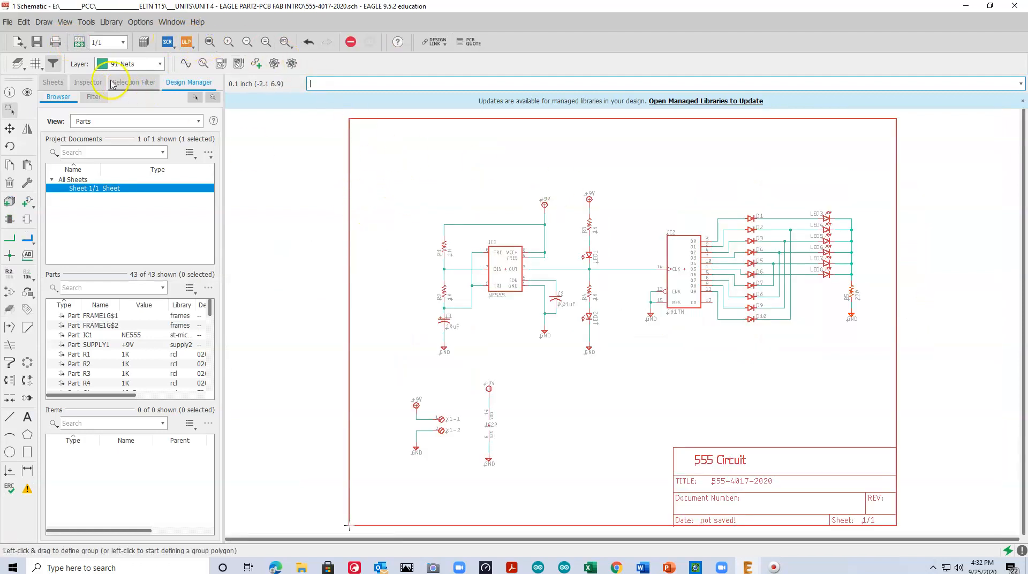
click(80, 41)
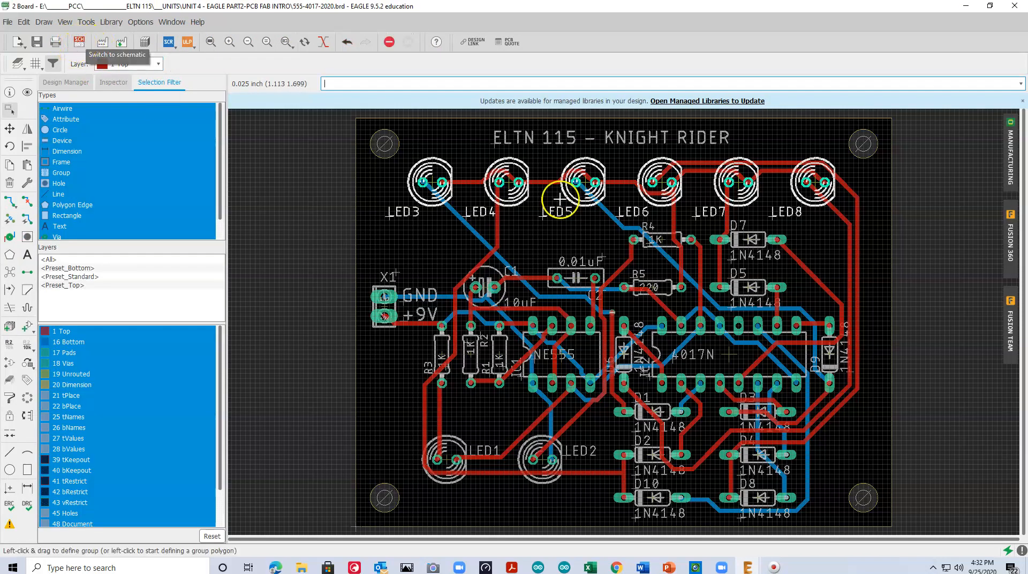